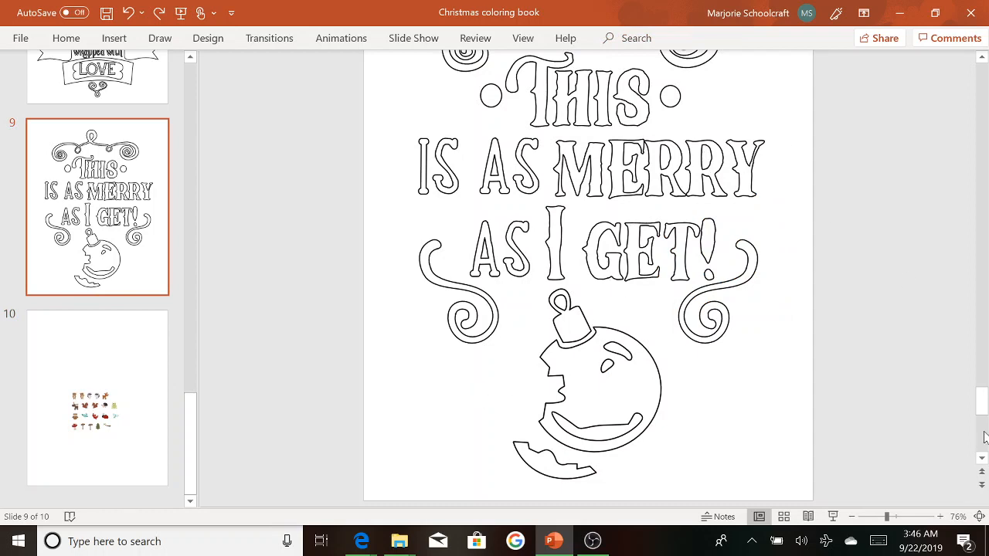
View the Christmas quote coloring page on slide 9 and open slide 10 with the woodland animal graphics
click(981, 391)
drag(981, 392, 981, 378)
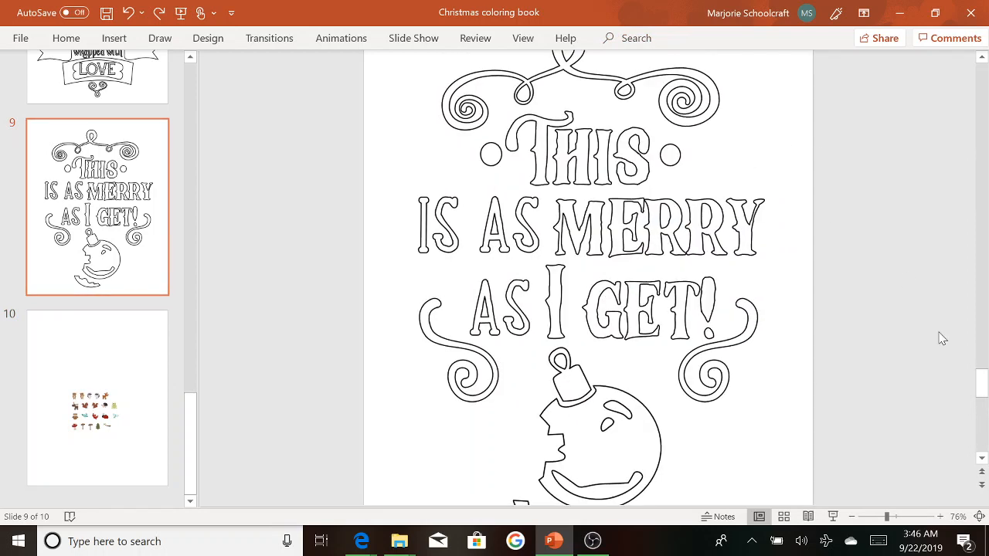
click(70, 463)
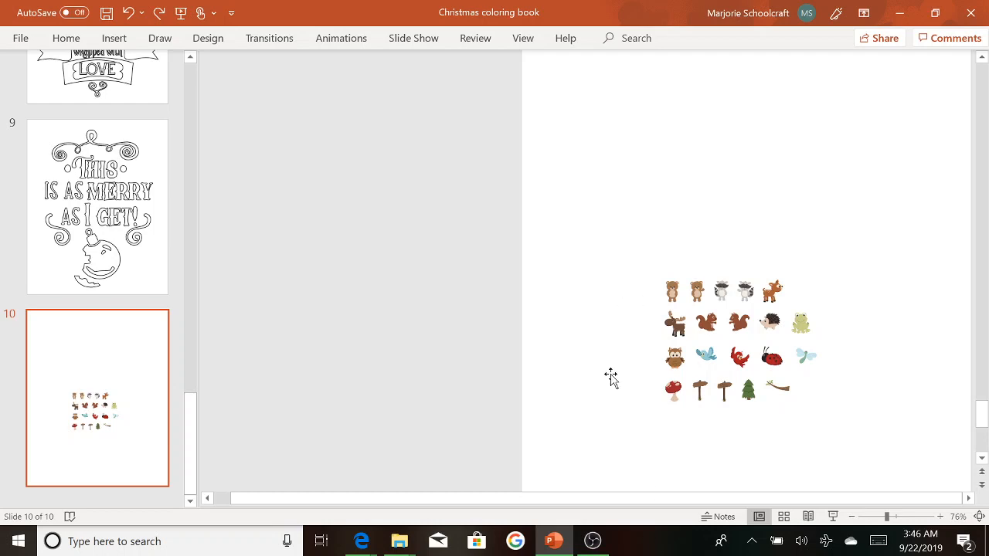
Switch to the browser and review the Set of Cute Woodland Animals previews and the CloudConvert eps to emf page
click(519, 544)
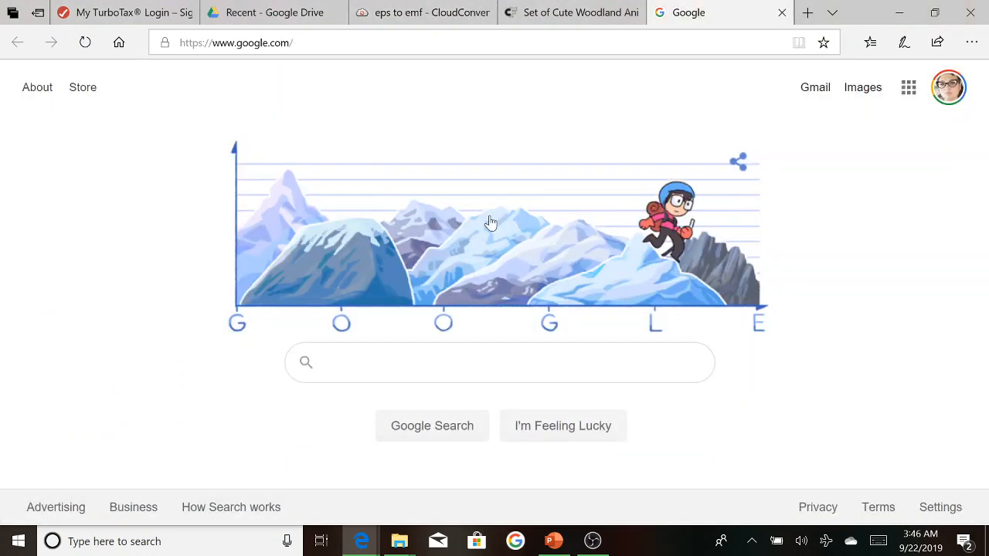
click(539, 16)
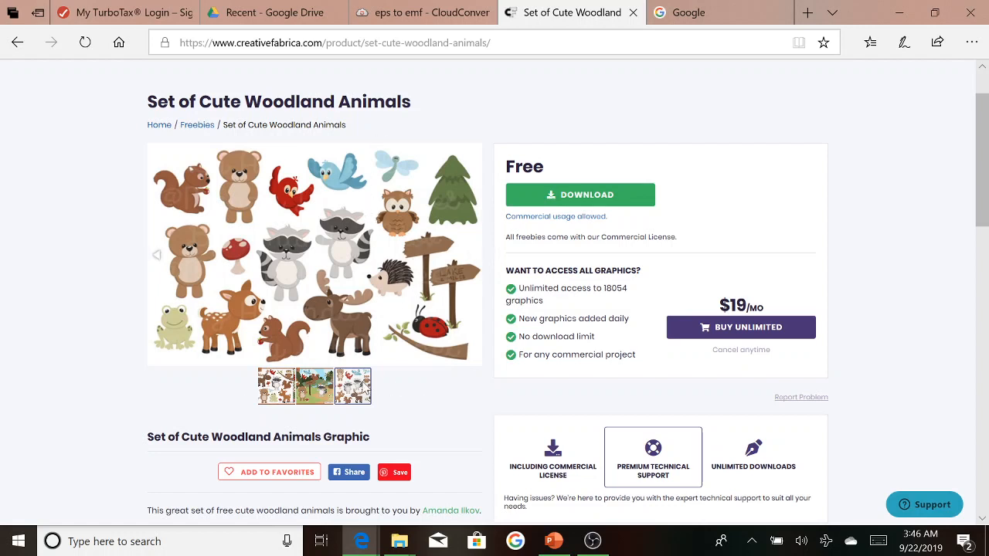
click(324, 394)
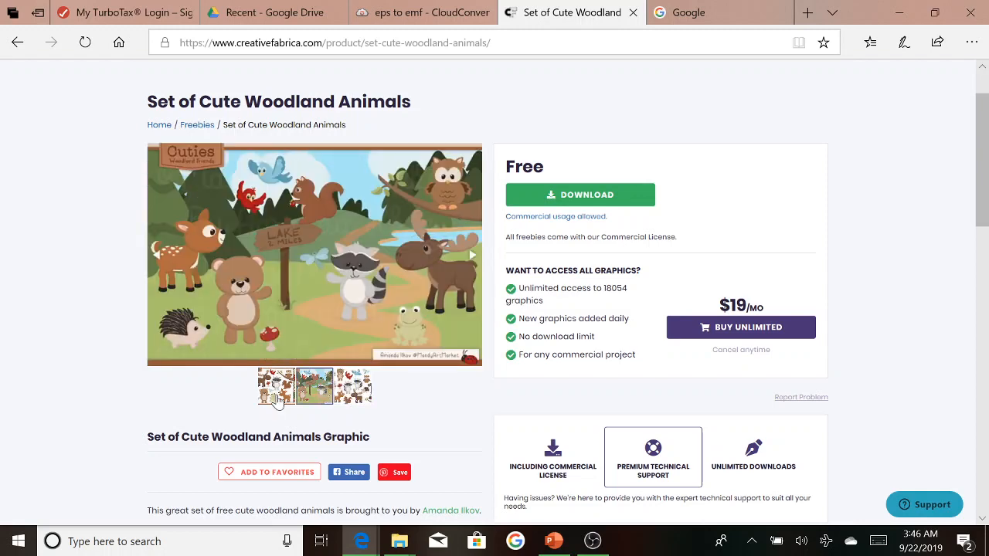
click(366, 391)
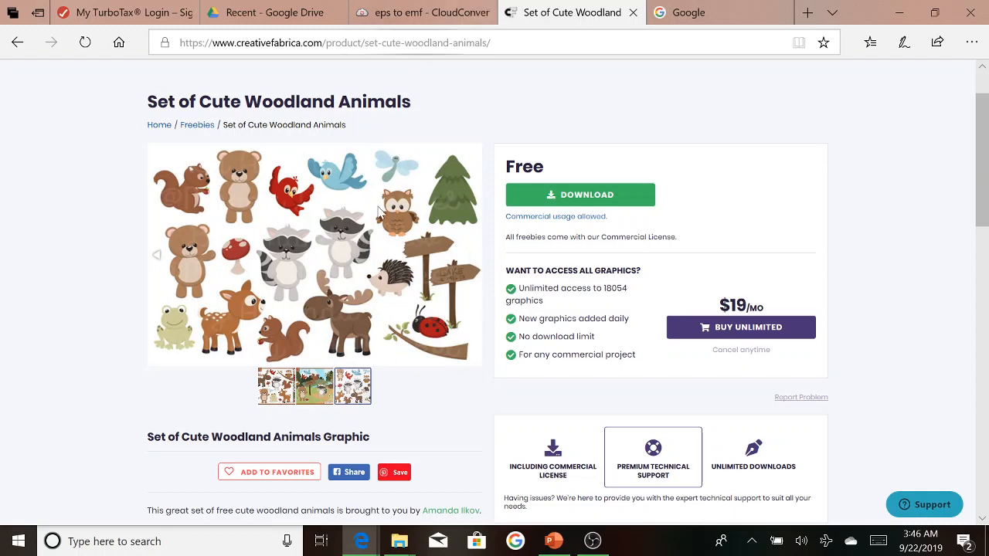
click(391, 17)
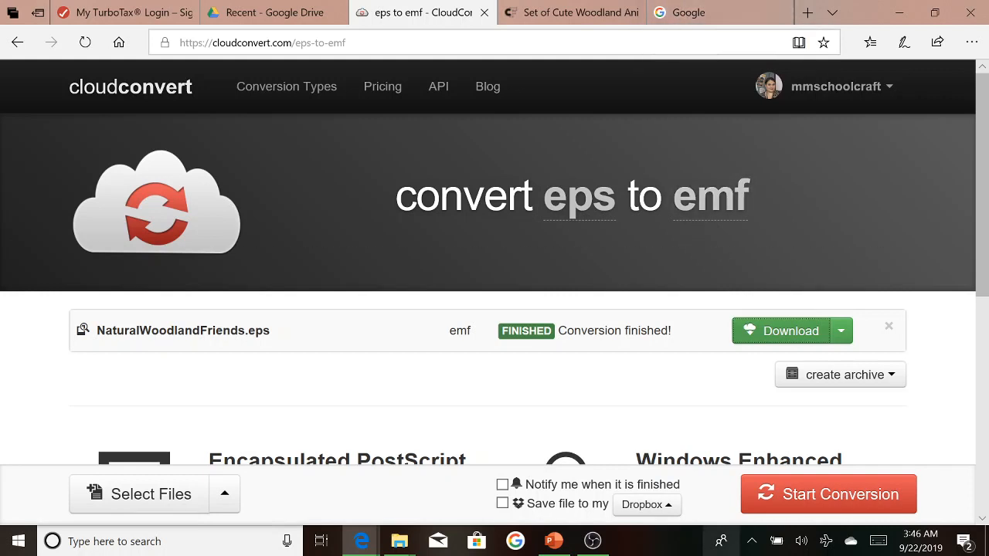
Switch to PowerPoint and browse the Desktop for the NaturalWoodlandFriends picture file without inserting anything
click(555, 544)
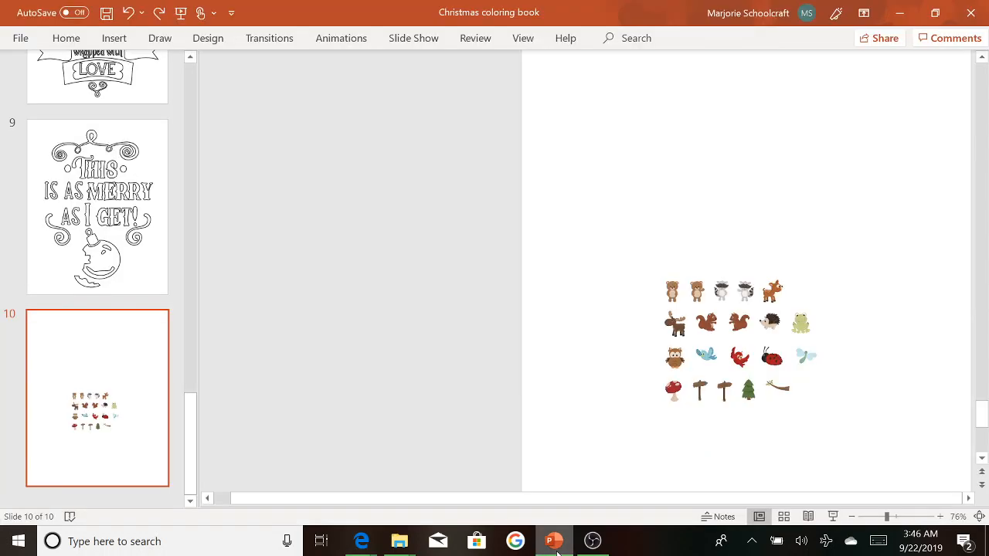
click(342, 171)
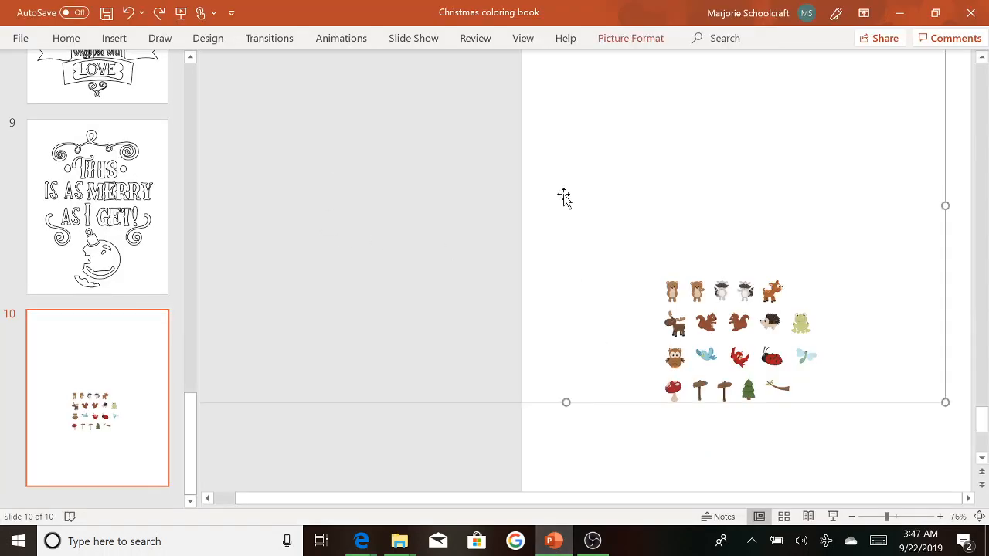
click(114, 38)
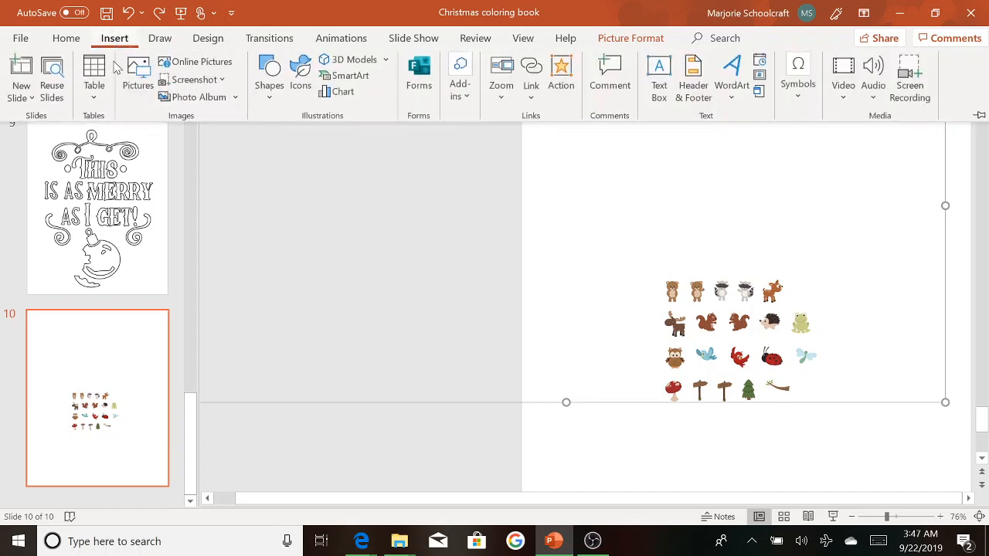
click(149, 80)
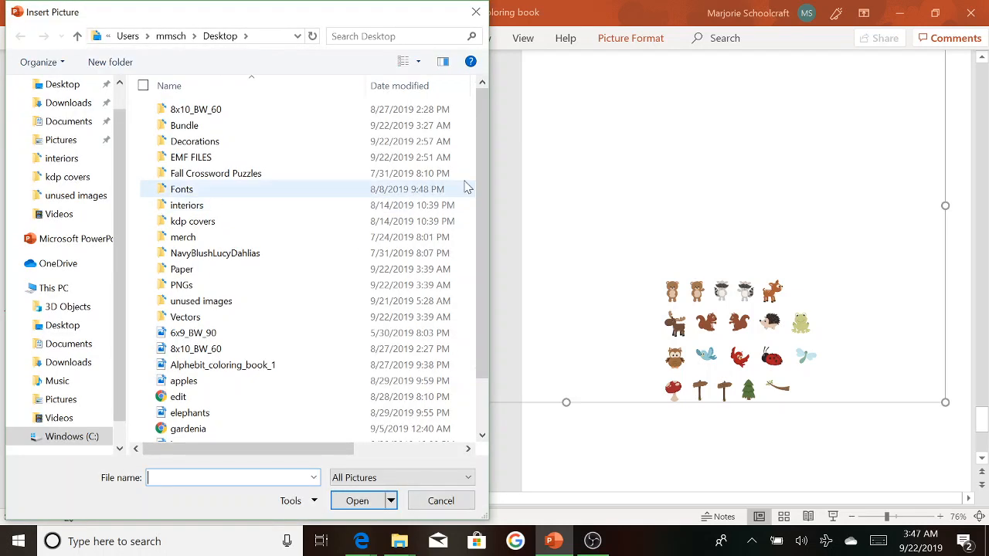
click(68, 84)
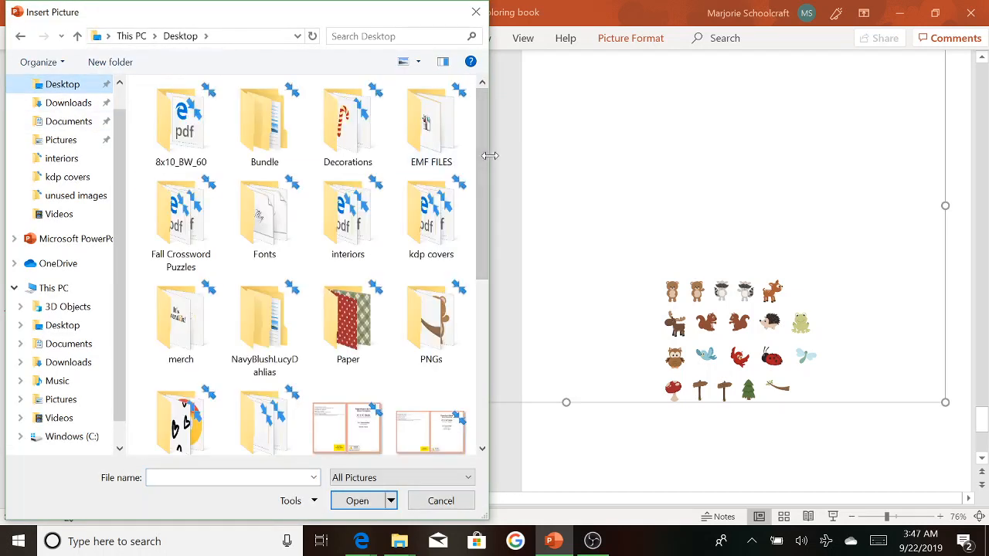
drag(486, 162, 494, 342)
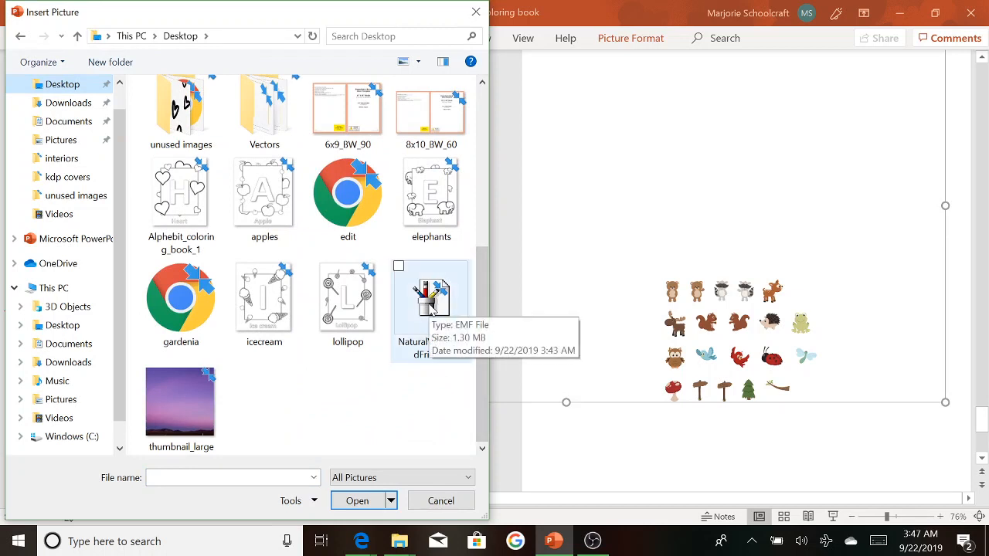
click(669, 227)
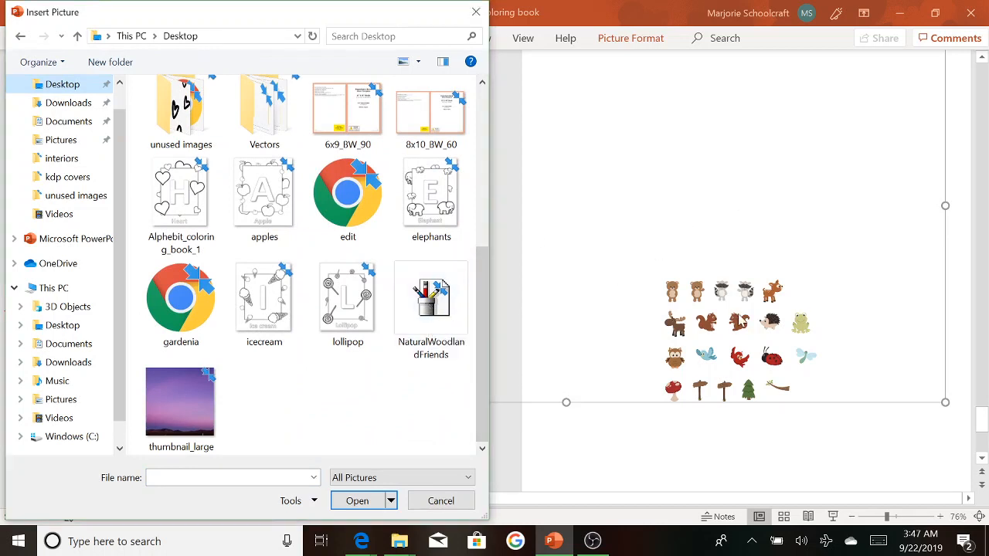
click(441, 500)
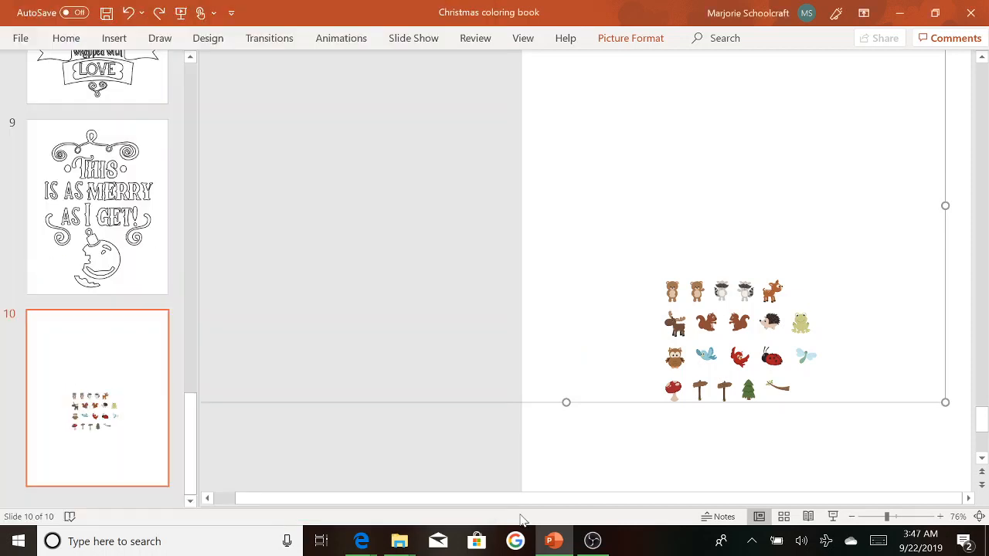
Examine the woodland animal graphics on slide 10 up close at 328% zoom
click(726, 445)
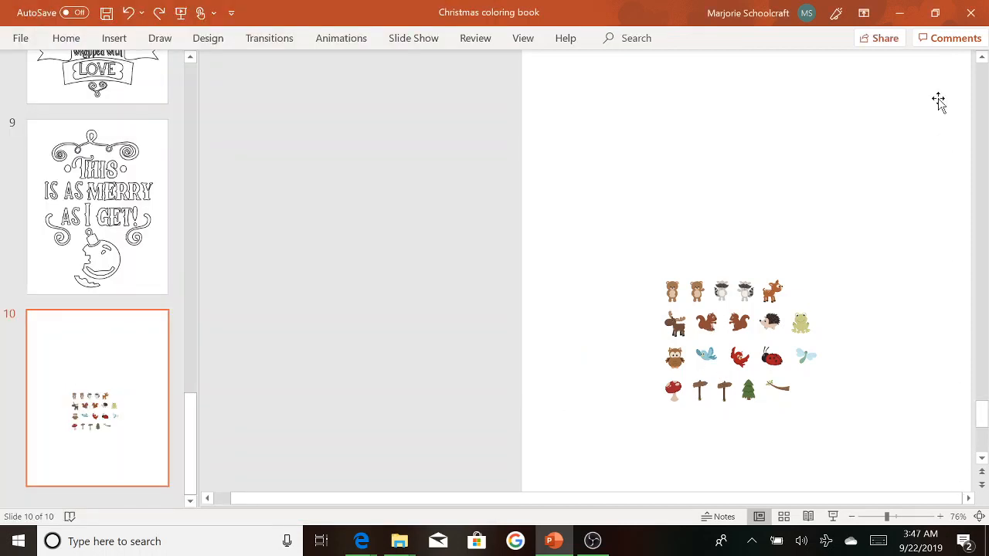
click(920, 516)
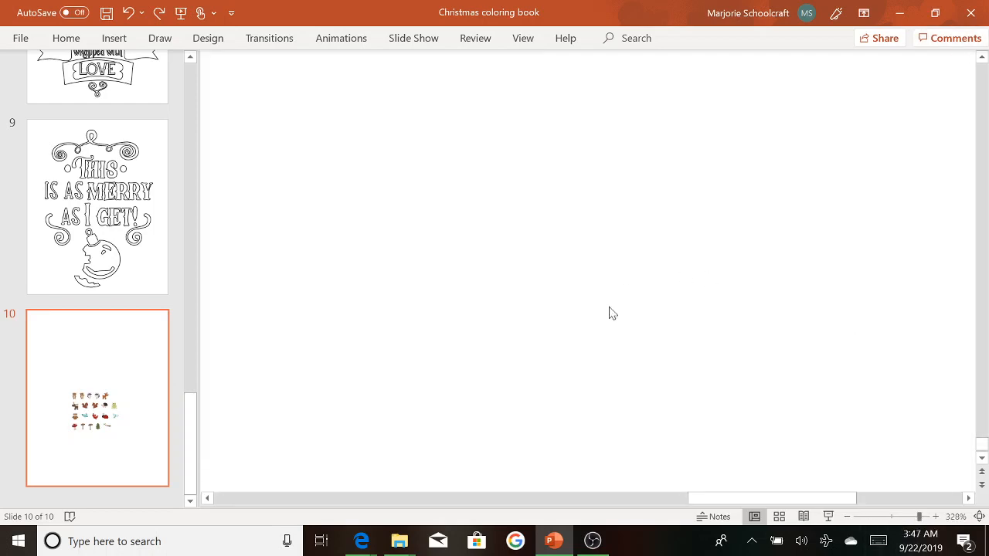
scroll(607, 309, up, 3)
scroll(608, 318, up, 1)
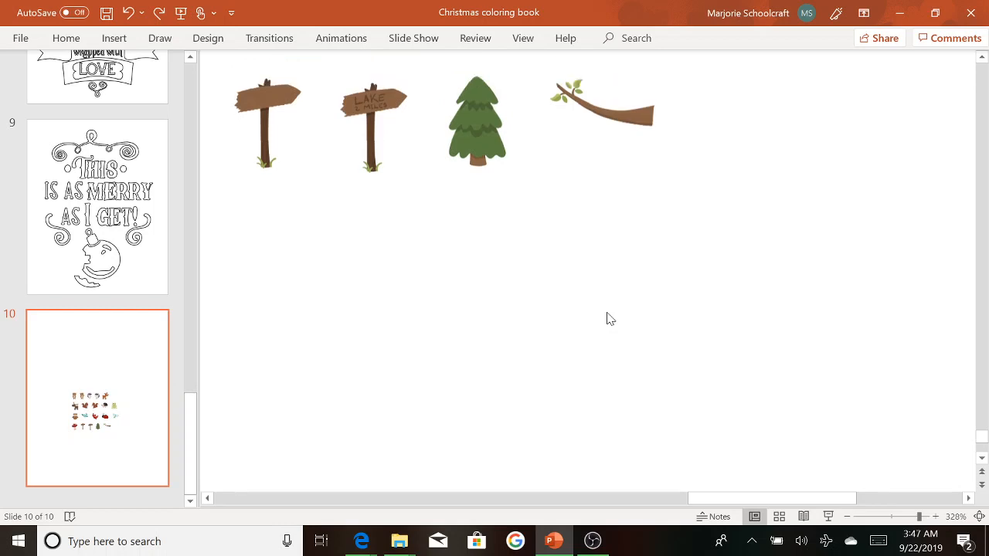
scroll(608, 318, up, 3)
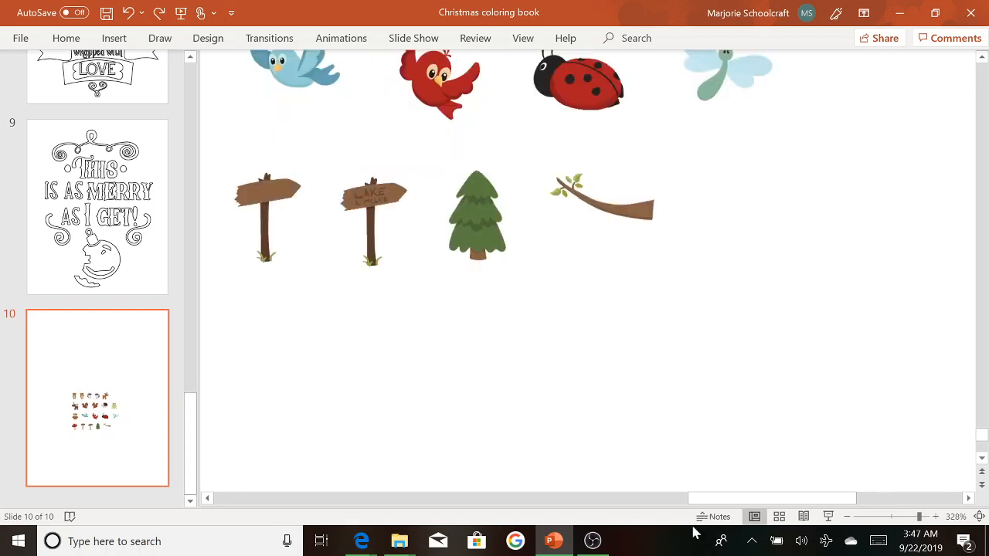
click(654, 498)
drag(497, 487, 494, 488)
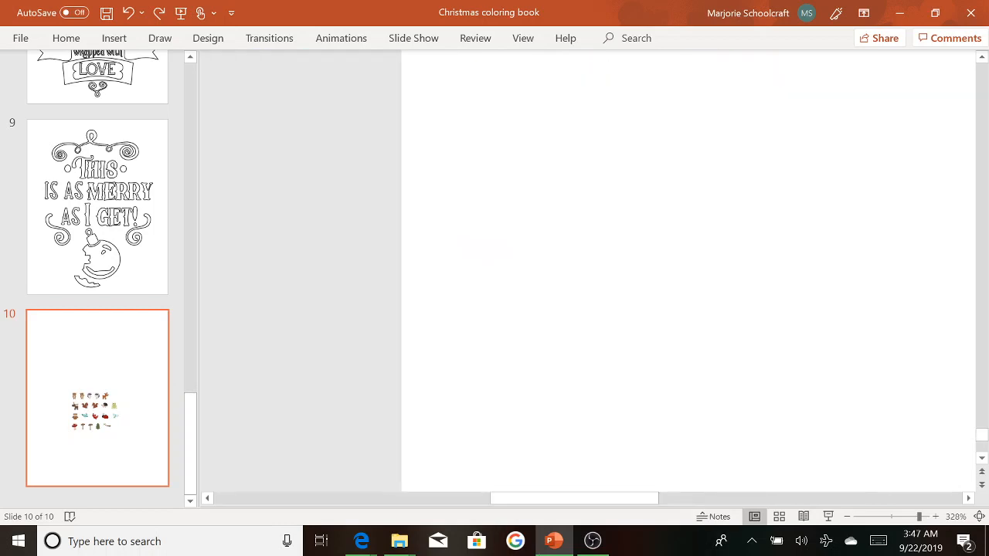
drag(614, 503, 744, 508)
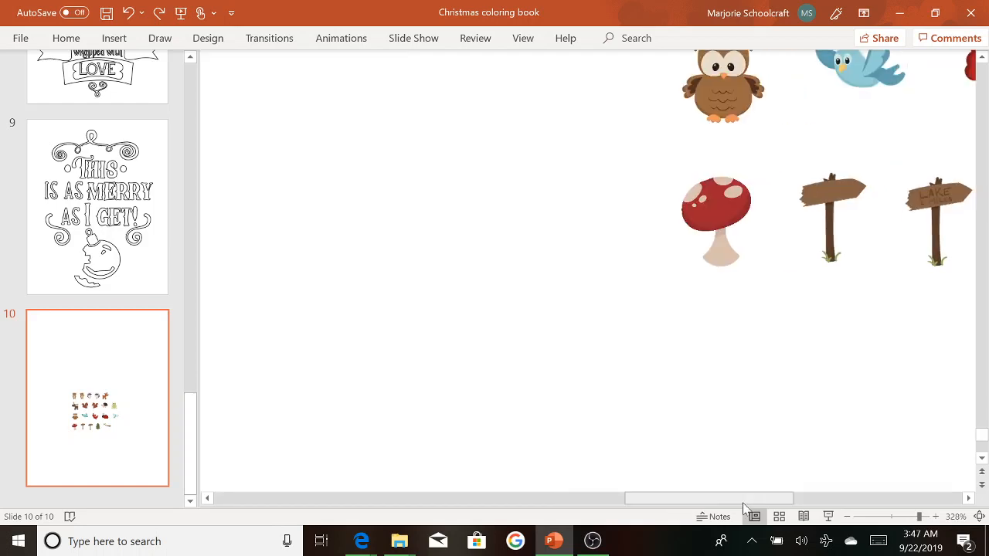
scroll(711, 324, up, 5)
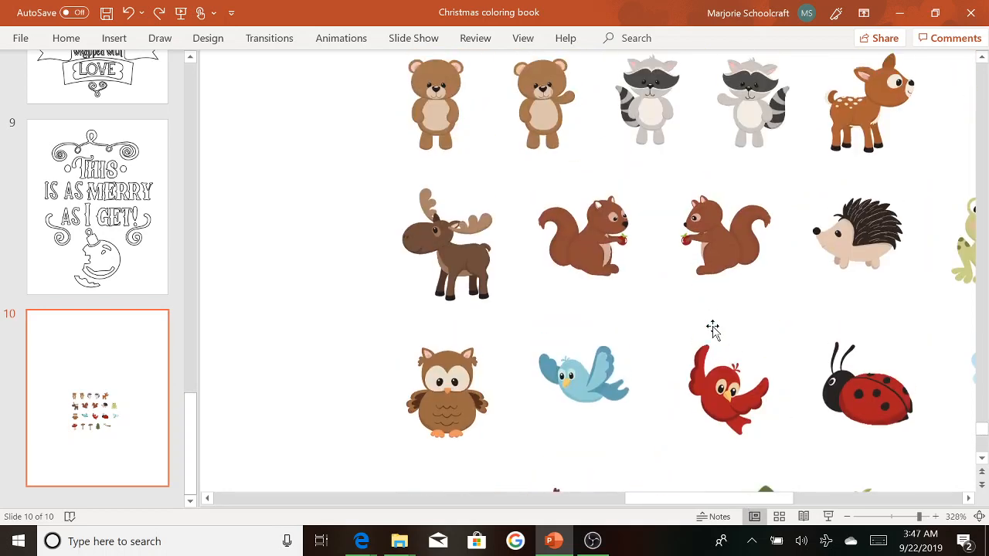
scroll(713, 328, up, 3)
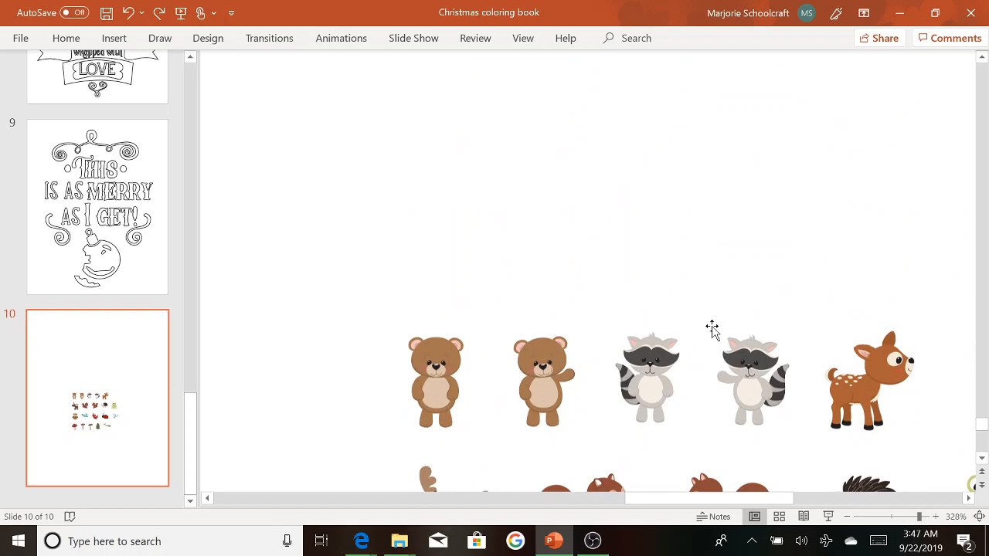
scroll(711, 328, down, 3)
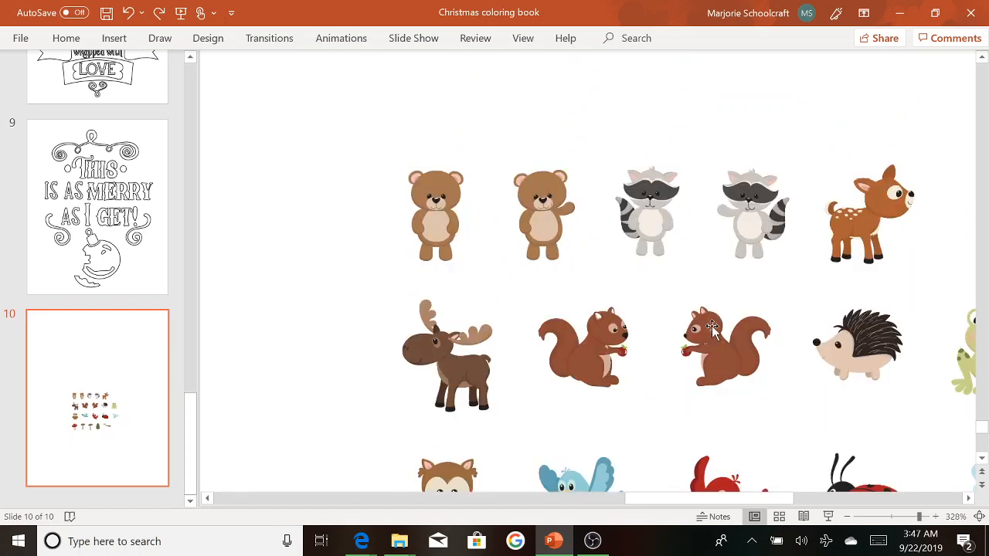
scroll(712, 325, down, 1)
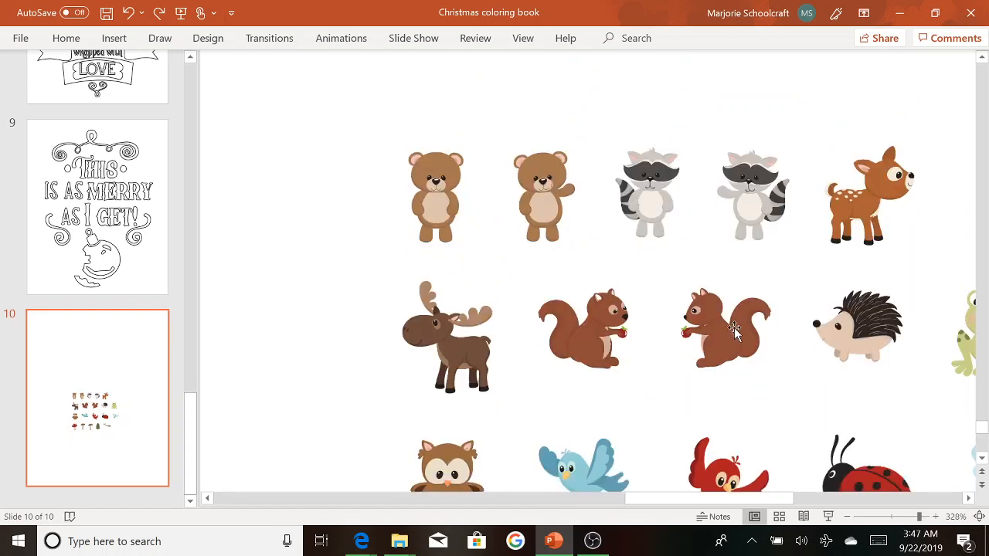
Narrow the woodland animals picture from its left edge to about 9.64" wide, keeping the whole frame in view at 77% zoom
click(754, 109)
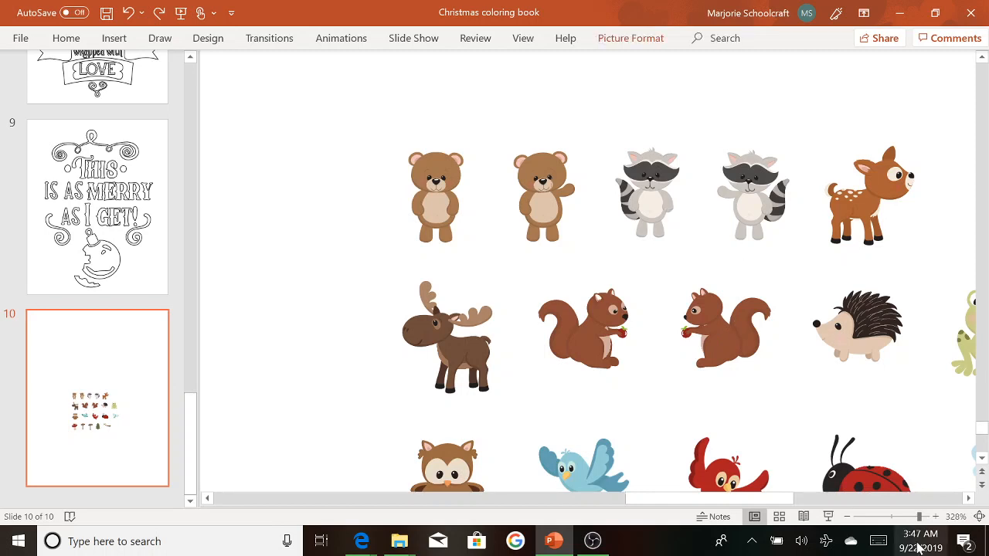
click(885, 517)
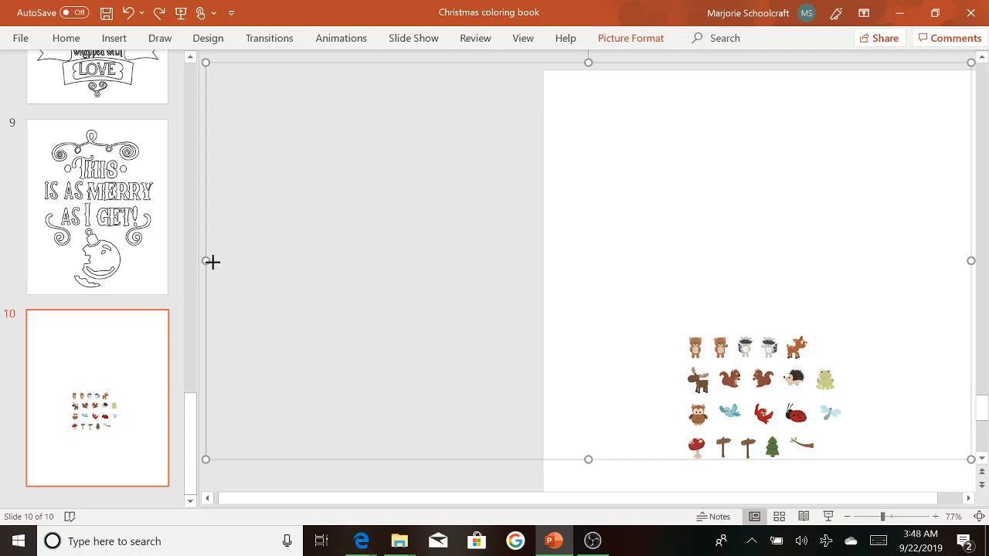
drag(213, 262, 387, 270)
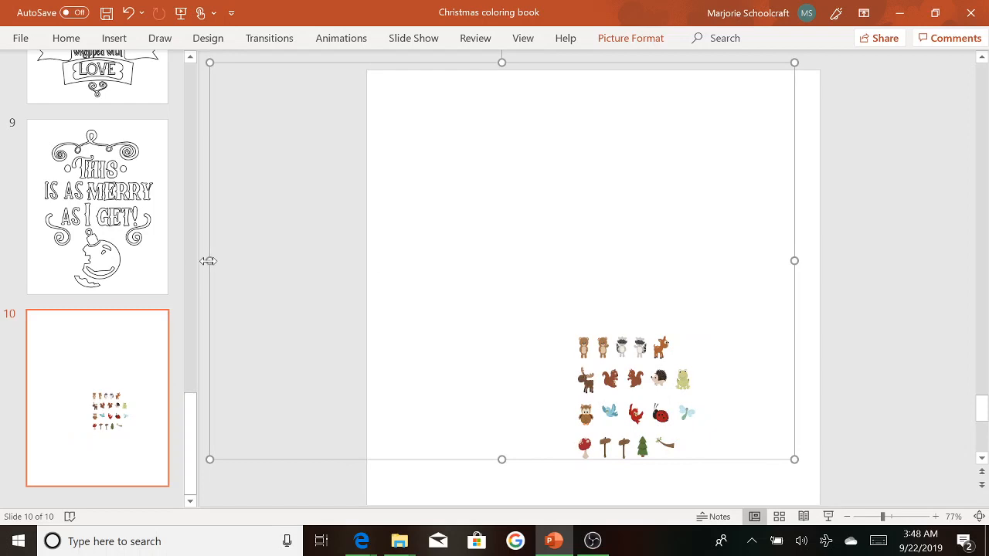
mouse_move(242, 263)
mouse_down()
mouse_move(376, 265)
mouse_move(260, 263)
mouse_up()
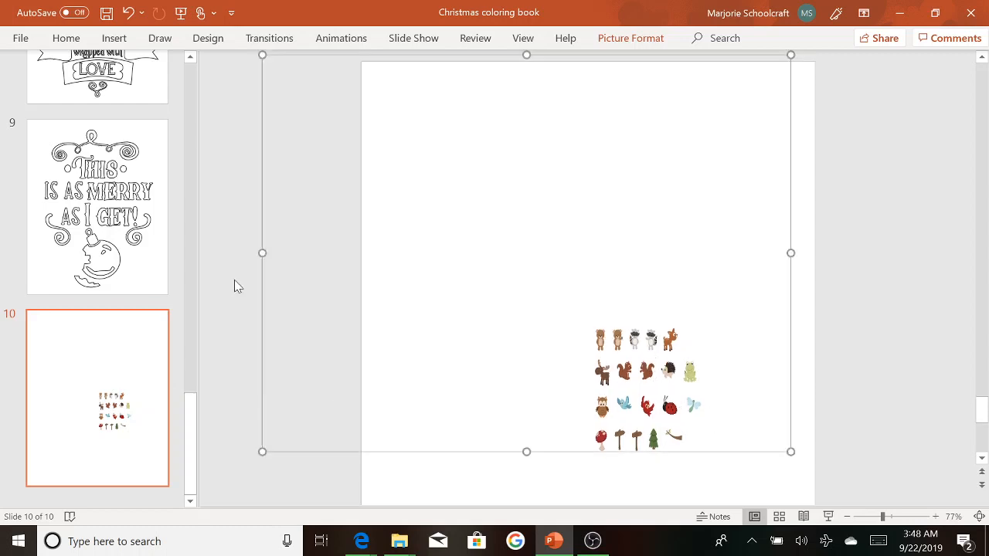
drag(265, 254, 243, 259)
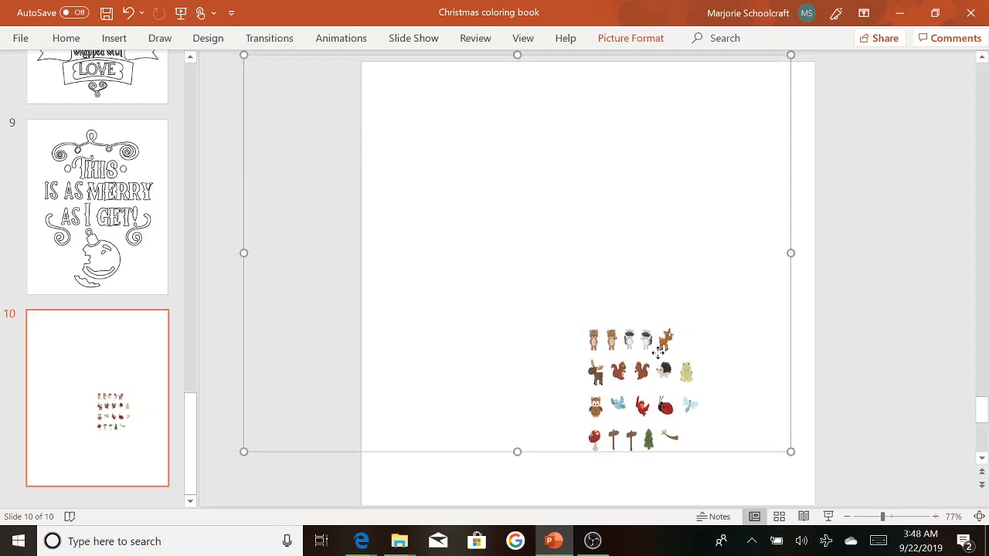
Ungroup the woodland animals picture and accept its conversion to a Microsoft Office drawing object
click(628, 42)
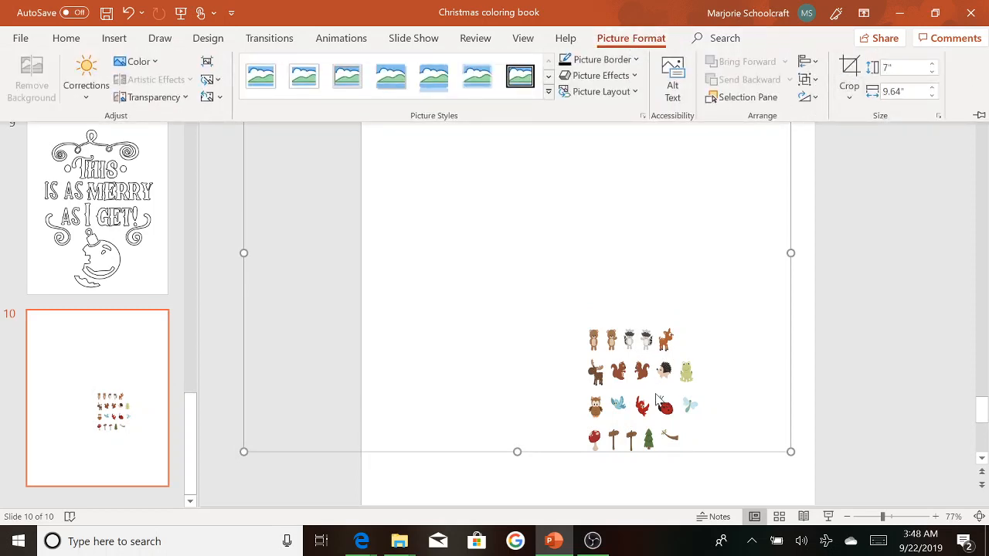
click(585, 343)
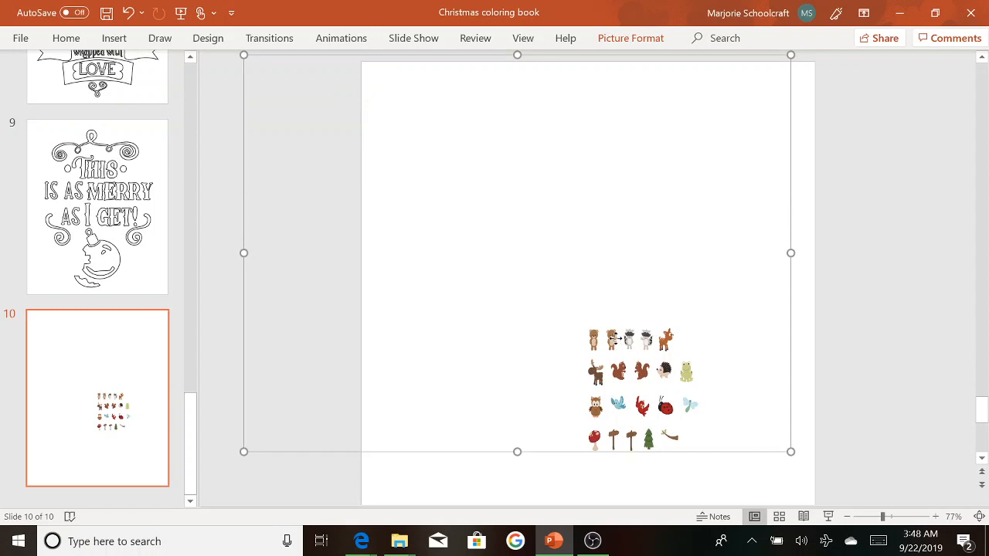
right_click(615, 340)
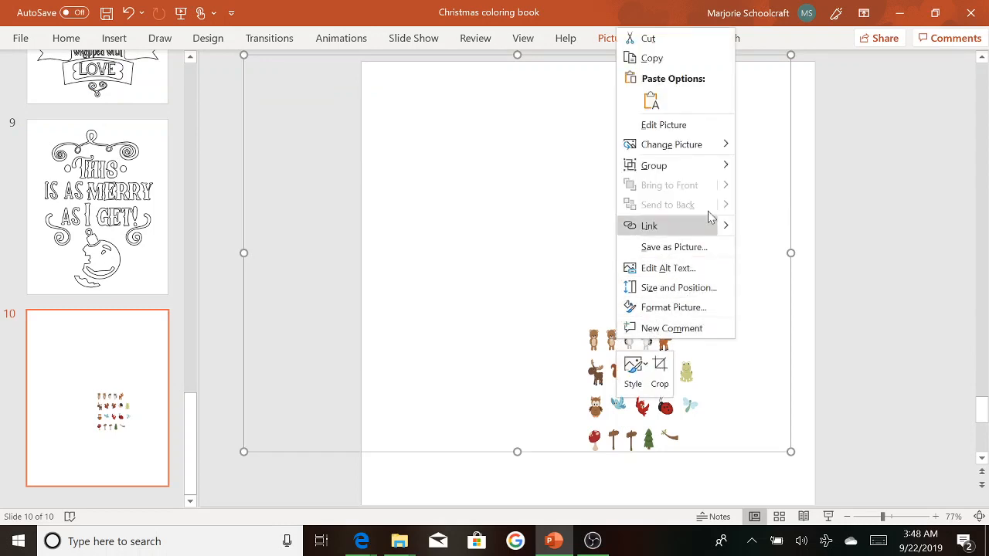
mouse_move(724, 174)
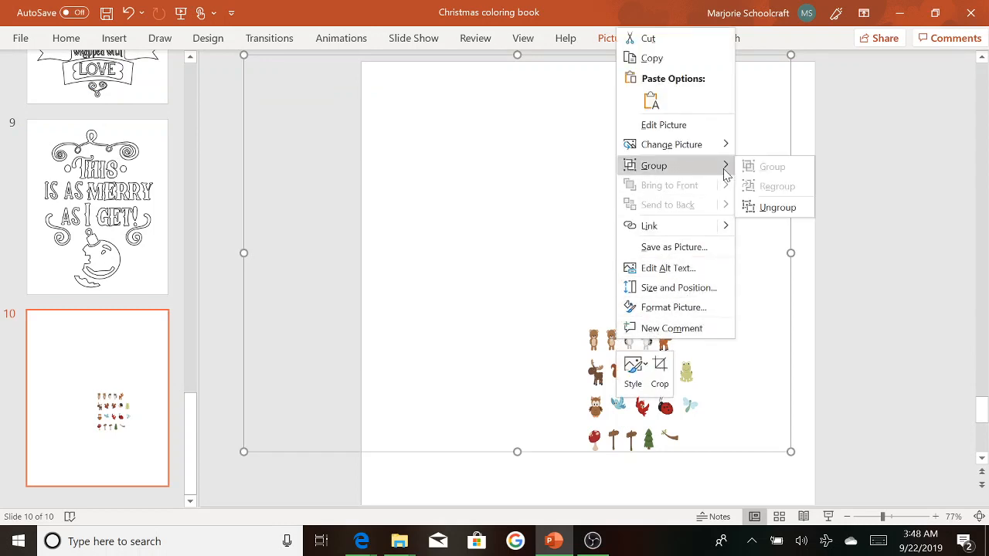
click(772, 209)
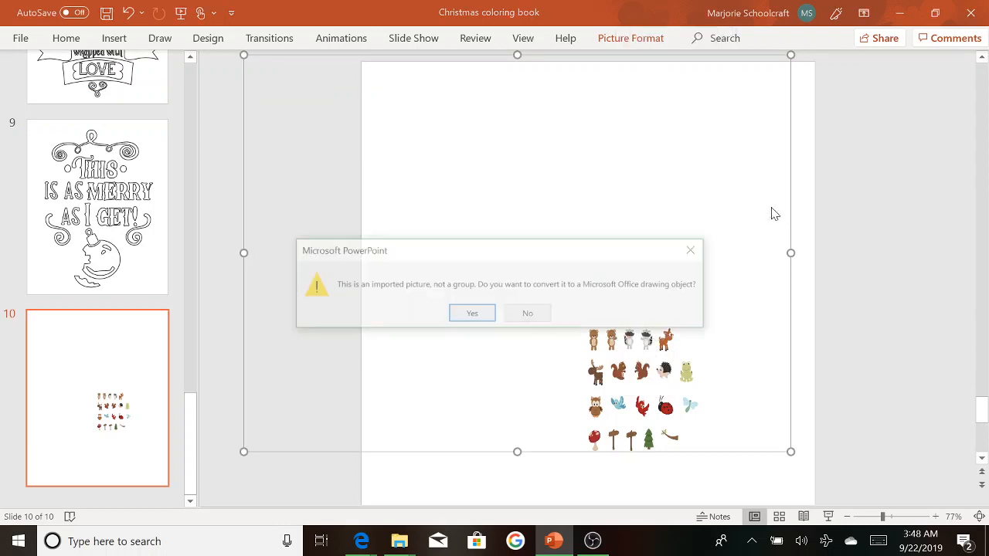
click(471, 314)
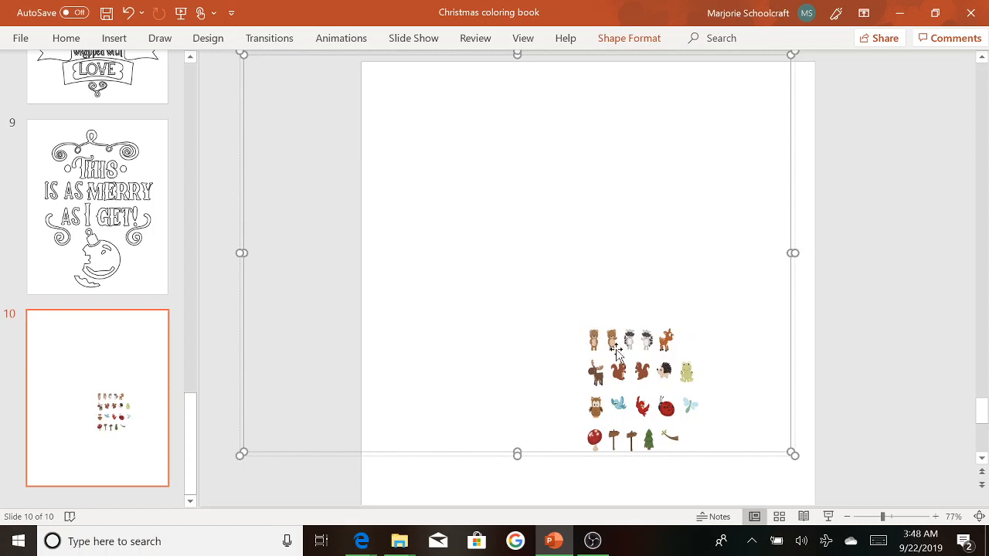
Ungroup the converted drawing object into its separate shapes and clear the selection
right_click(615, 352)
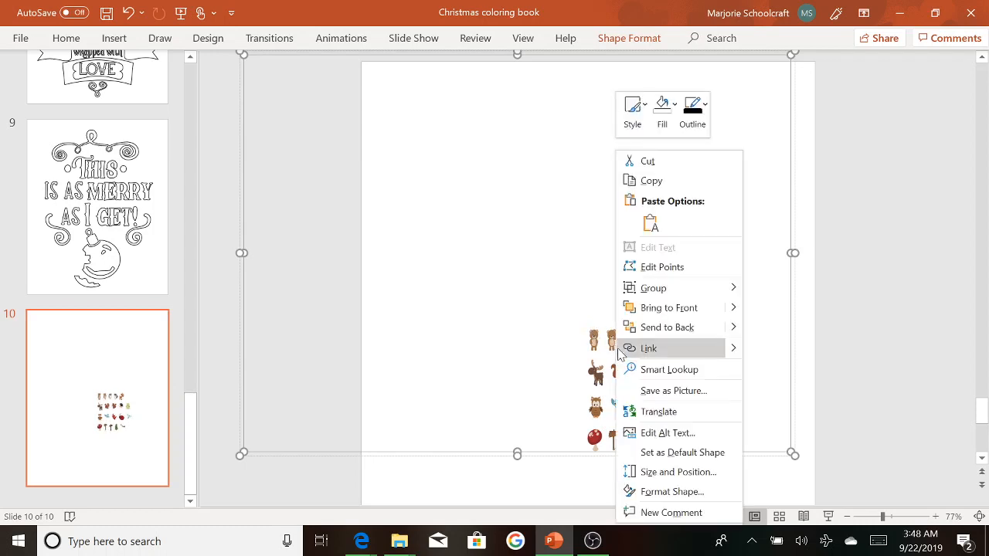
mouse_move(714, 292)
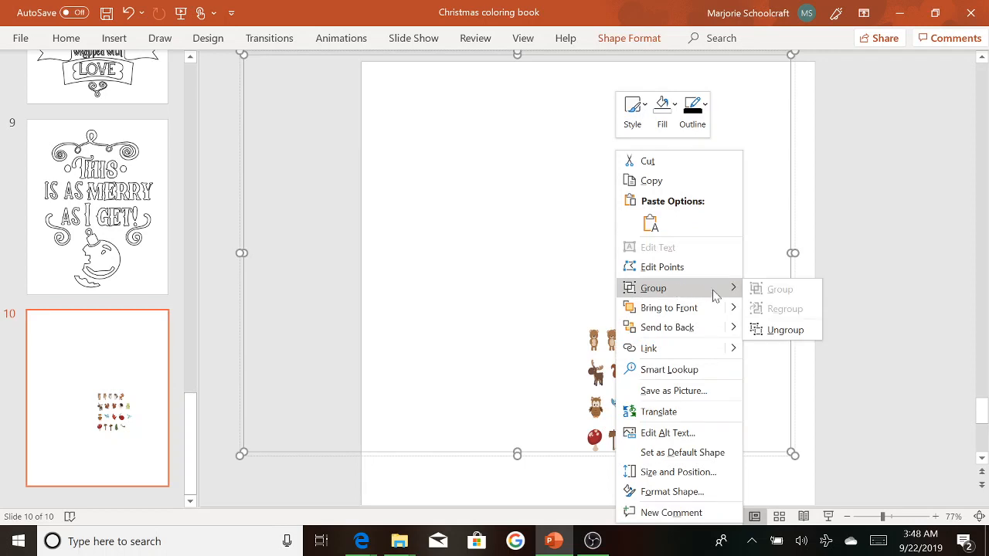
click(778, 331)
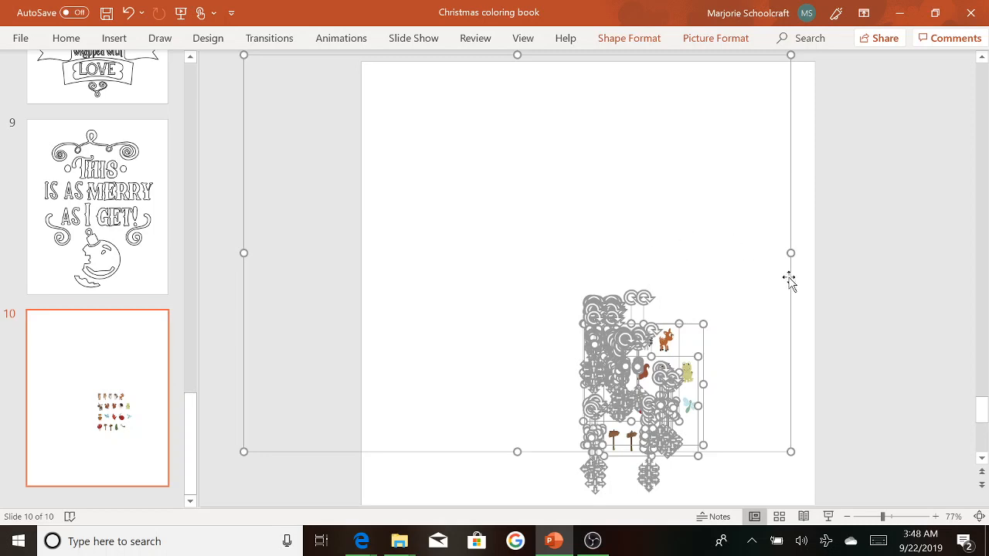
click(506, 483)
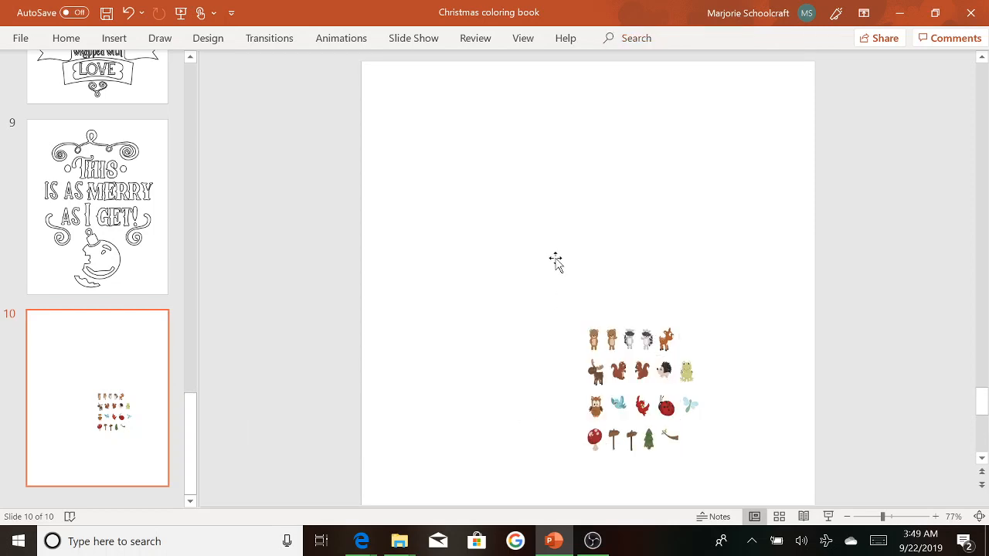
Add three new blank slides after slide 10
right_click(77, 417)
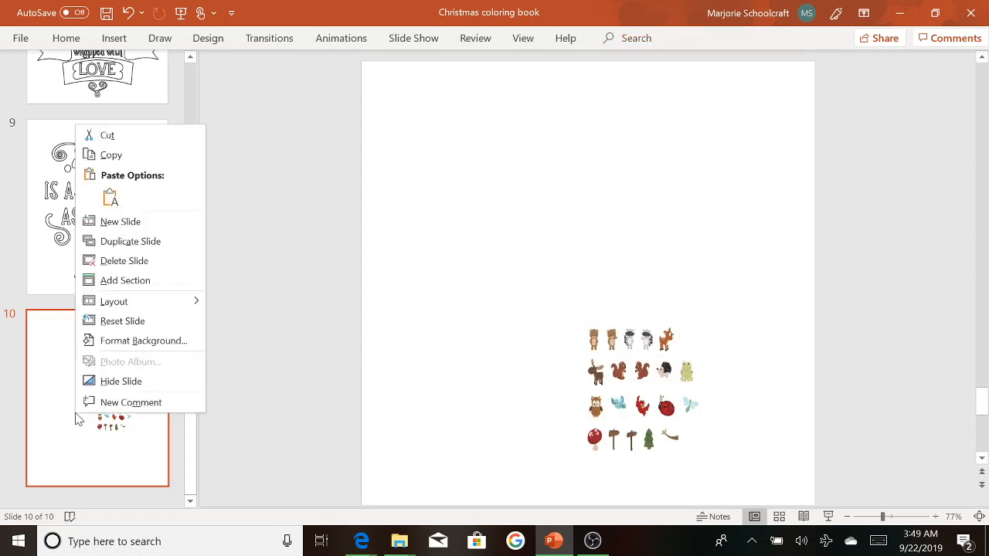
click(145, 225)
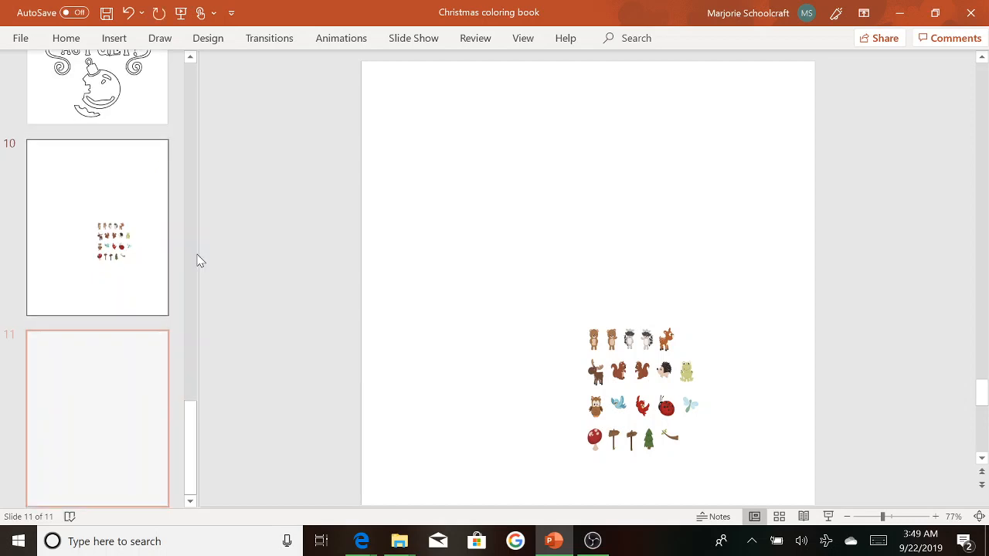
right_click(88, 345)
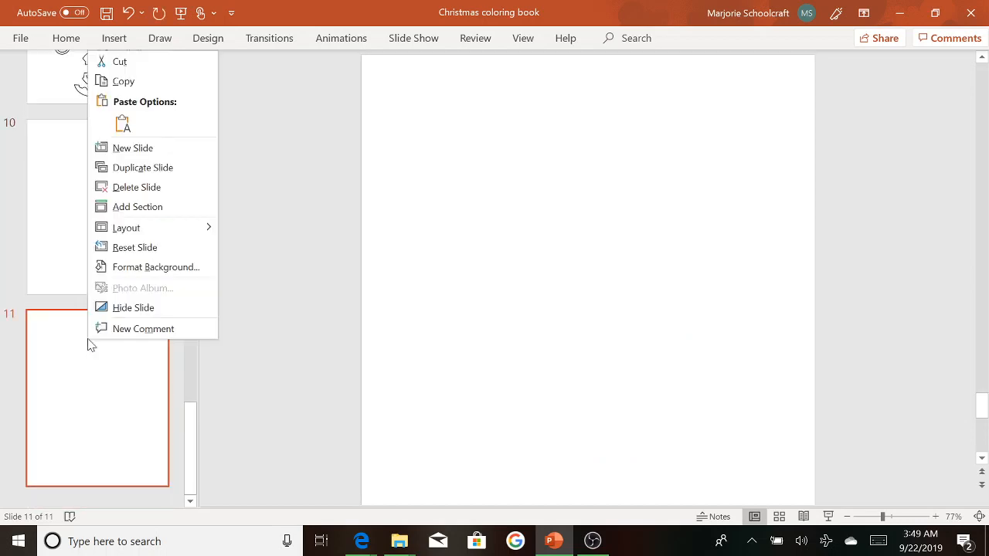
click(186, 147)
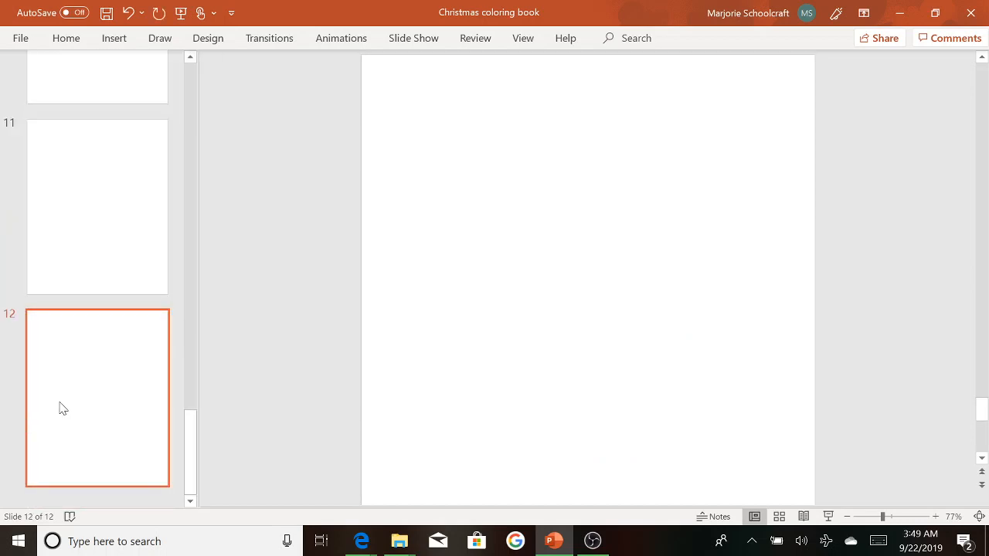
right_click(62, 409)
click(170, 220)
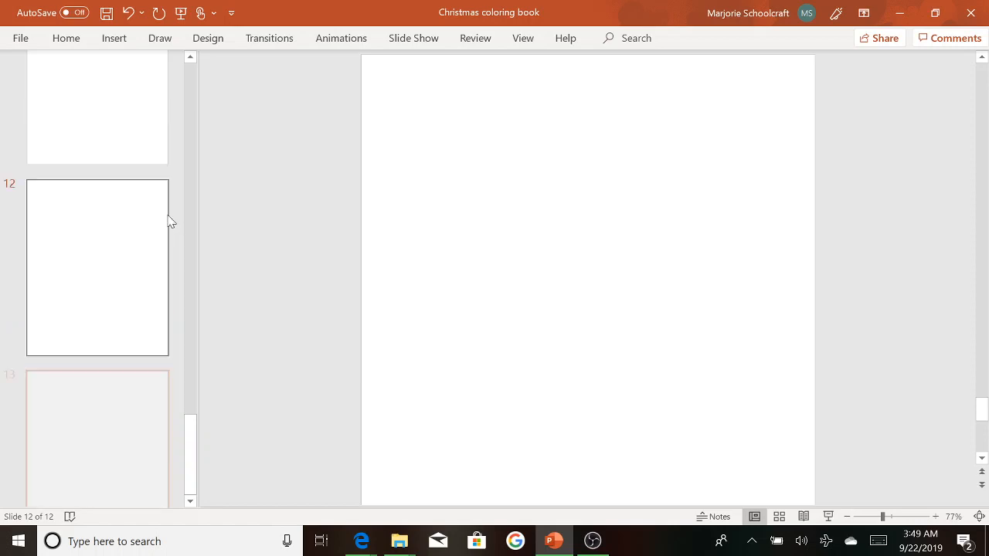
Return to slide 10 and stretch the tiny shape on the first bear into a brown rectangle
scroll(133, 286, up, 5)
click(117, 278)
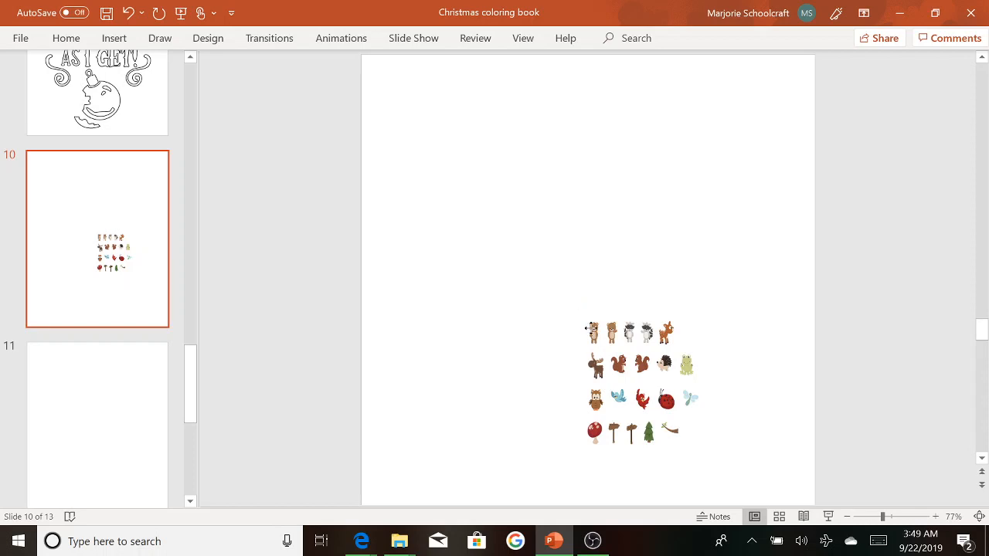
click(591, 332)
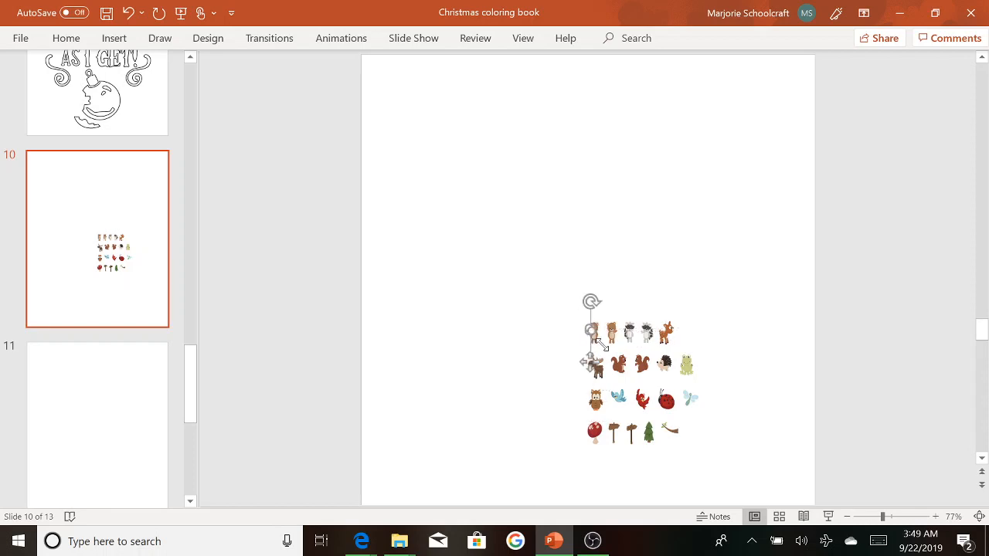
drag(602, 345, 894, 522)
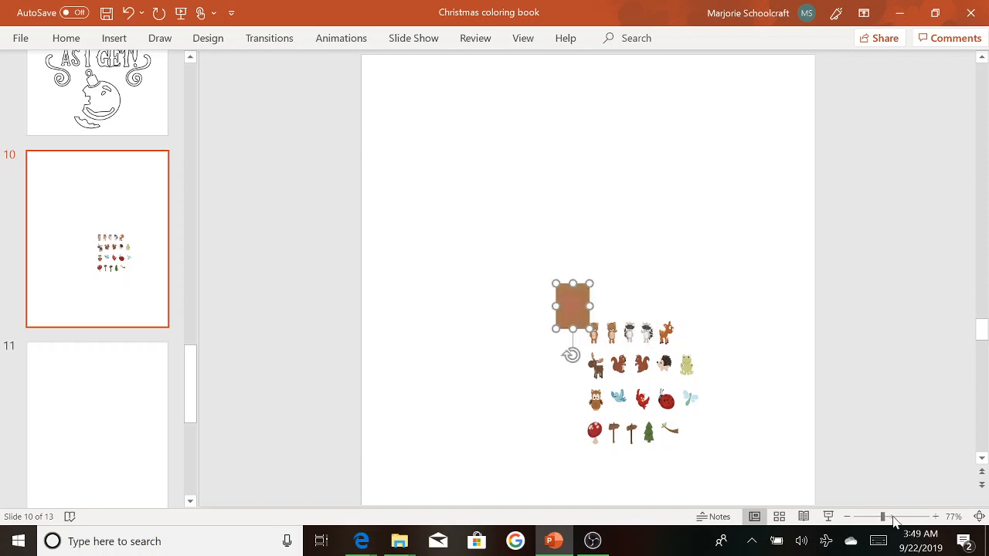
click(583, 309)
scroll(583, 309, up, 3)
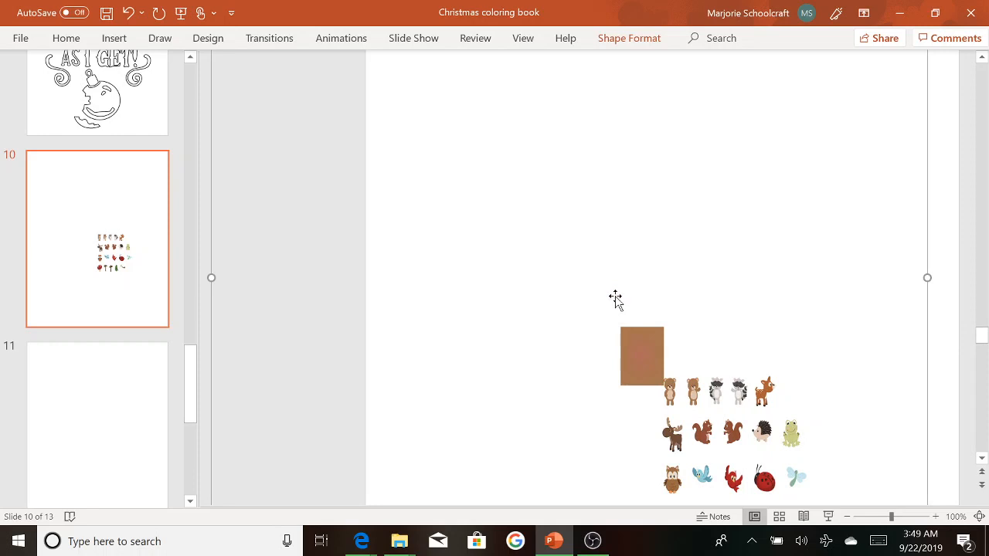
Move the brown rectangle clear of the animals and delete both the large invisible frame and the rectangle
click(690, 272)
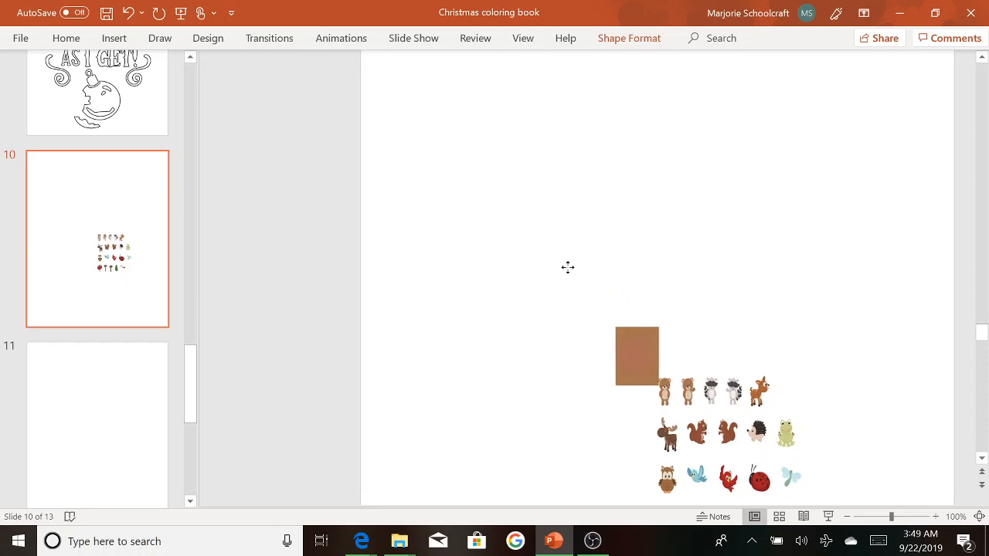
key(ctrl+z)
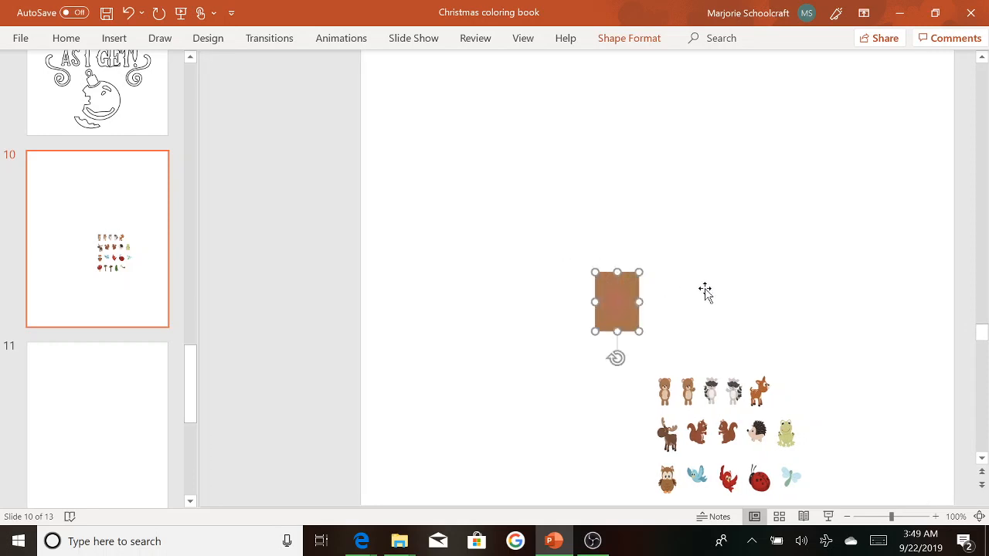
click(705, 288)
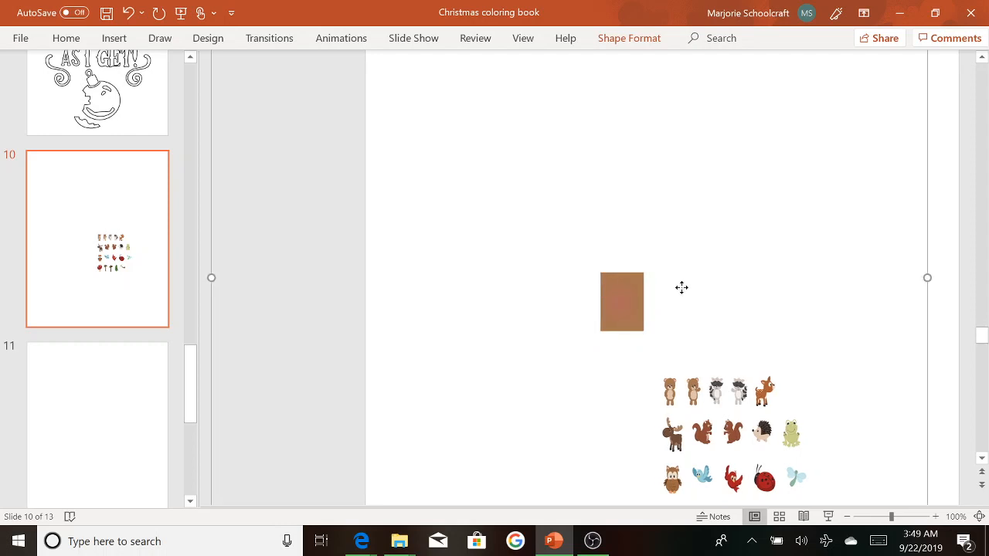
drag(681, 288, 615, 291)
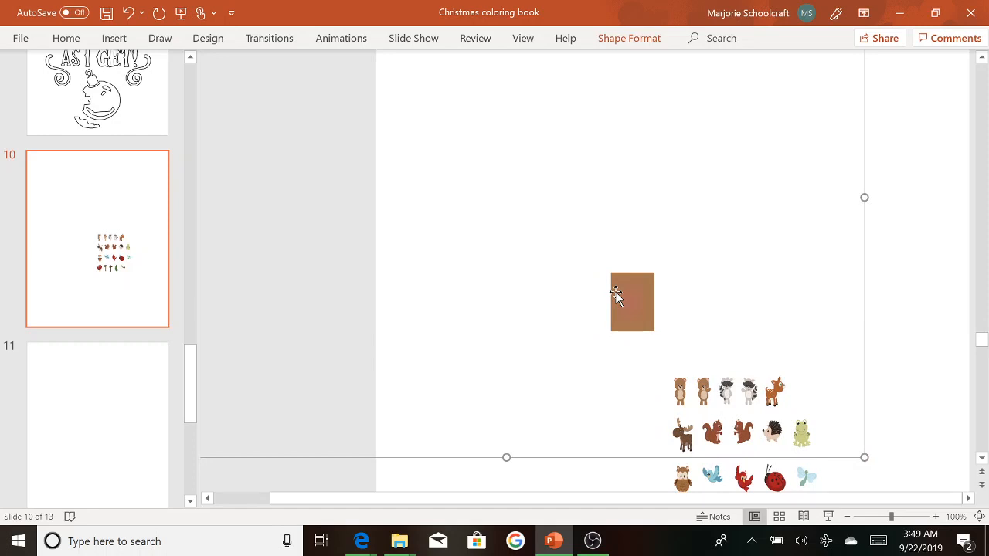
key(Delete)
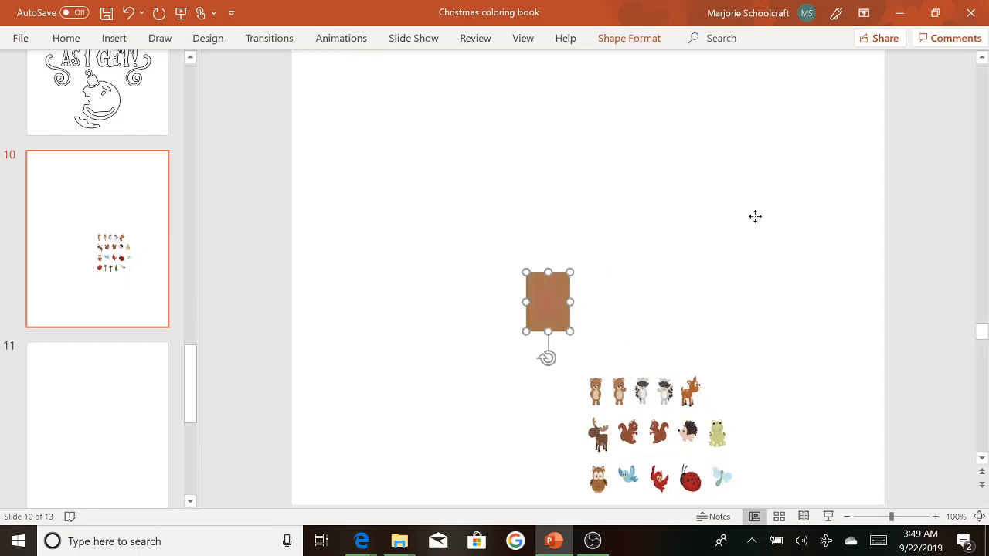
key(Delete)
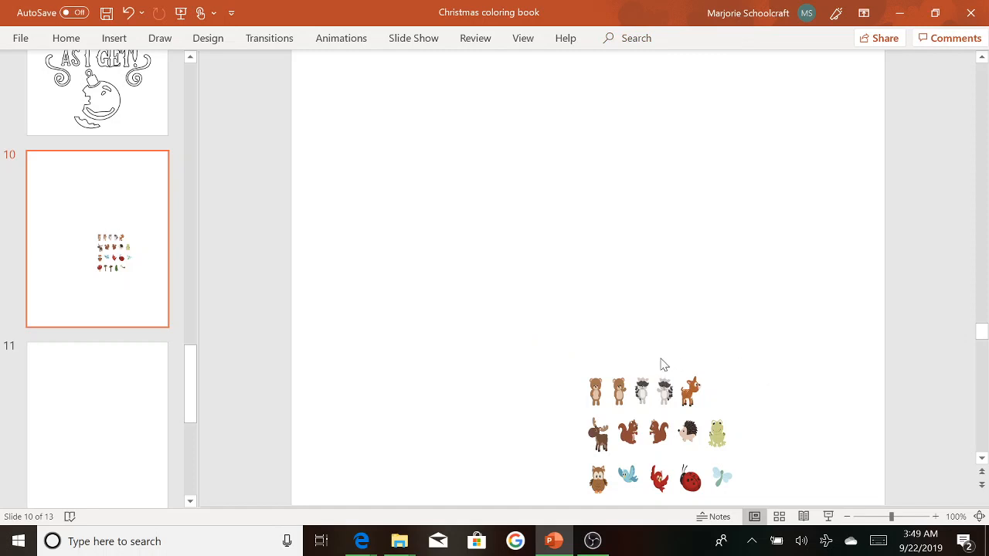
Move the grouped squirrel, frog, dragonfly piece and two signposts up into the empty area above the bears
scroll(662, 364, down, 2)
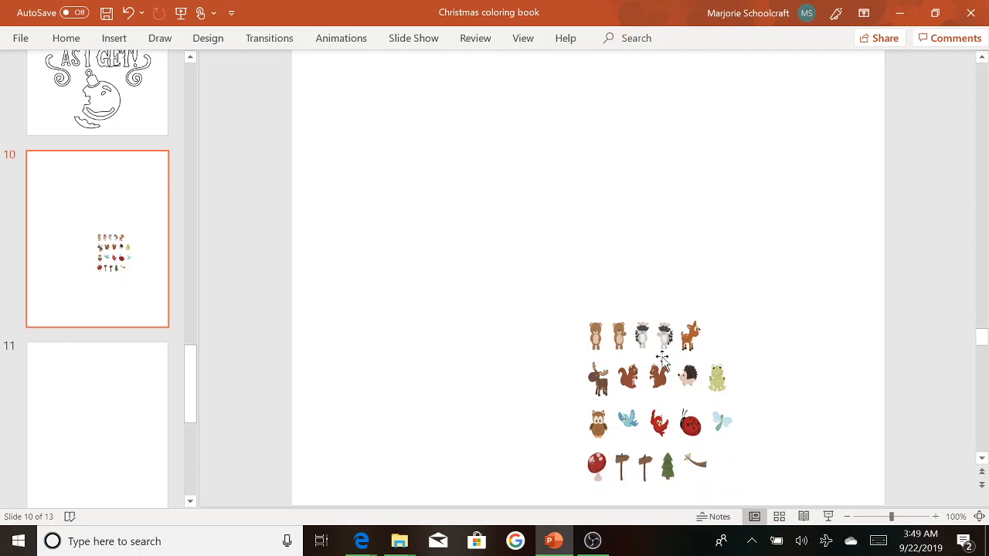
scroll(662, 365, up, 1)
scroll(663, 361, up, 1)
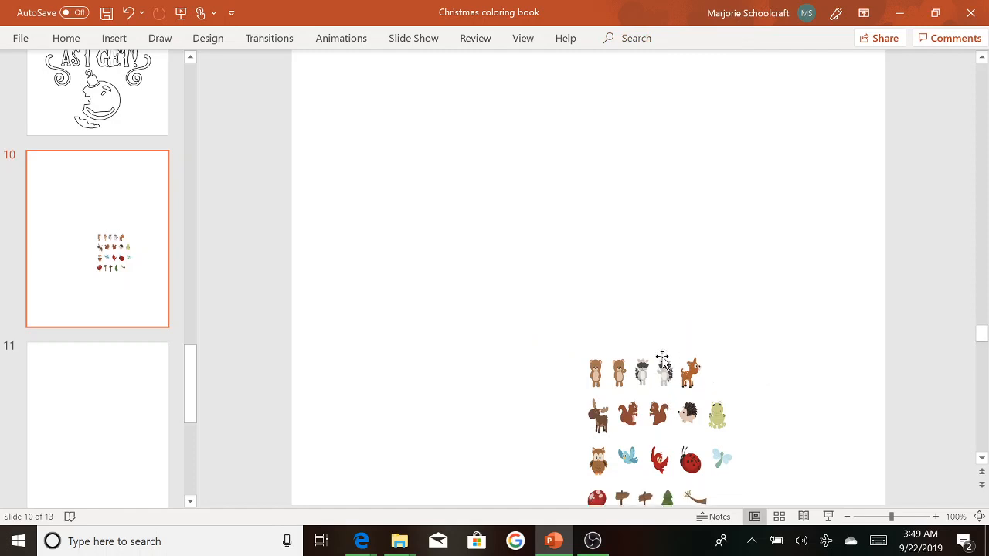
scroll(662, 361, up, 1)
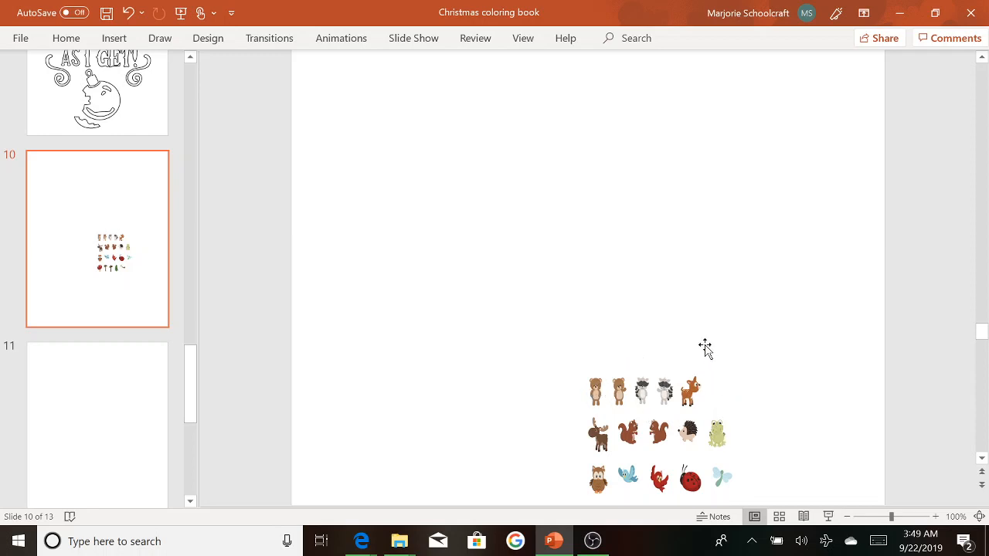
drag(705, 373, 685, 347)
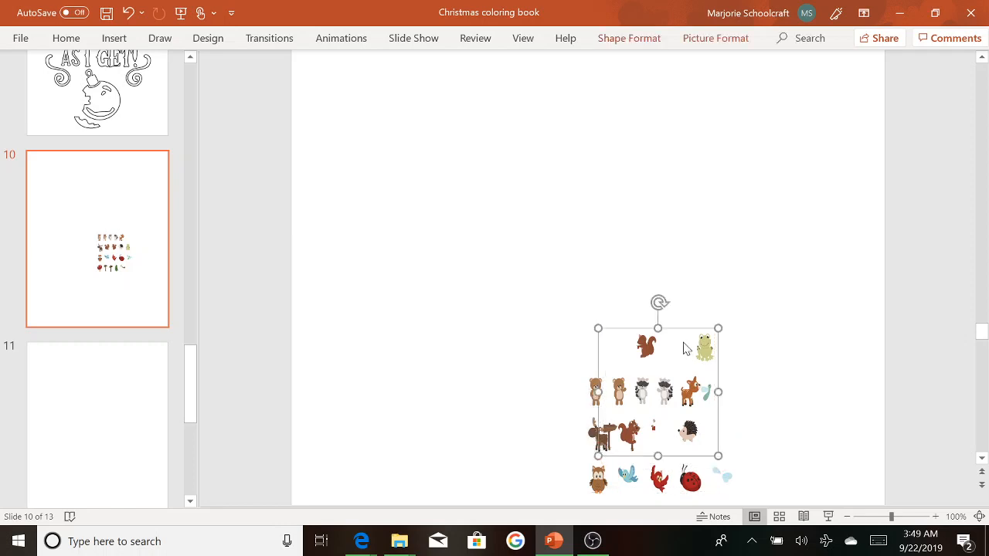
click(694, 269)
drag(695, 273, 704, 361)
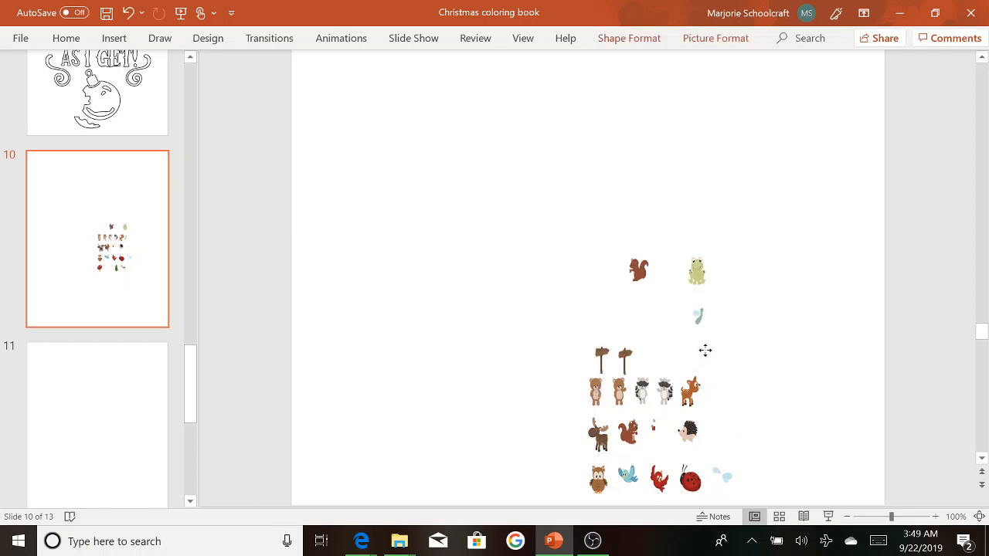
click(697, 220)
click(611, 294)
drag(611, 292, 577, 261)
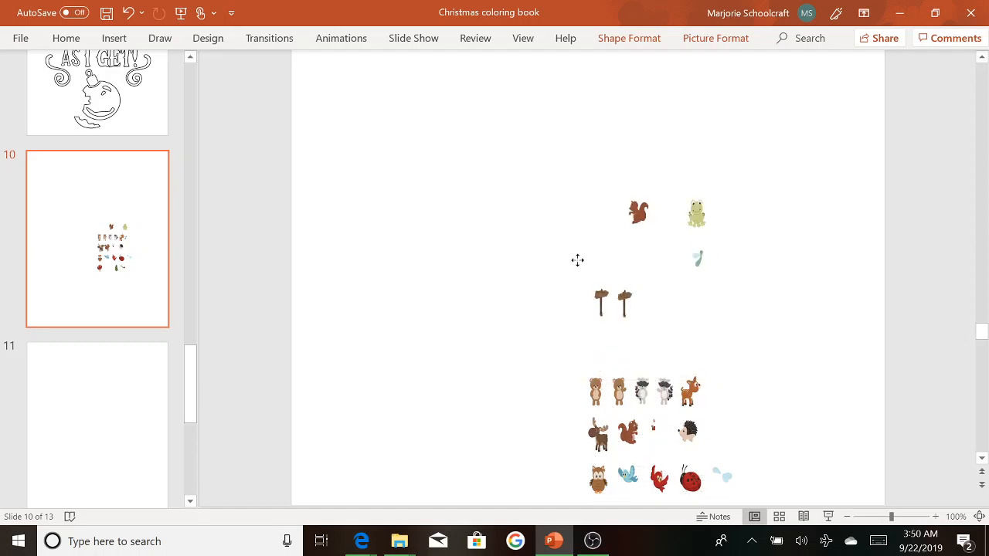
Nudge the group of squirrel, frog, dragonfly piece and signposts slightly and ungroup it into individual shapes
click(600, 298)
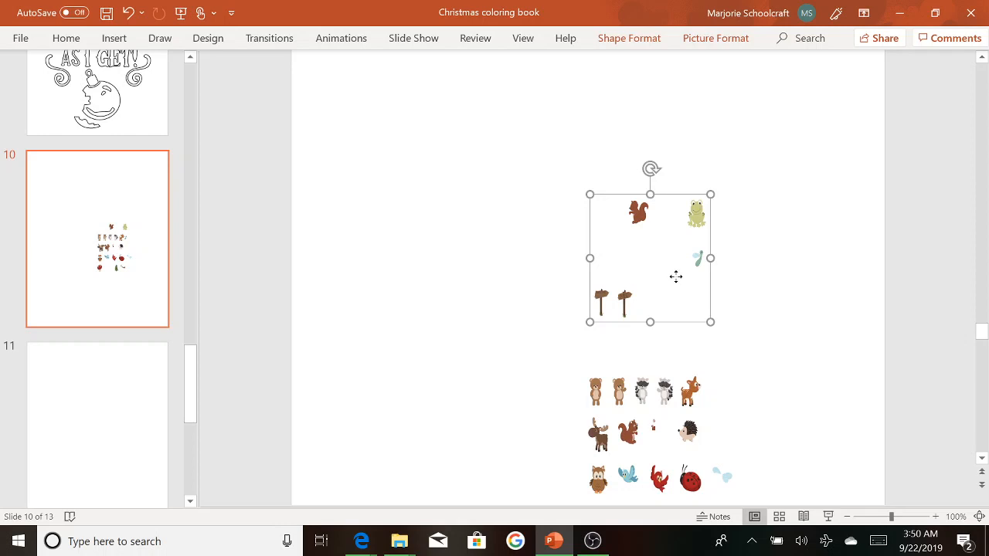
drag(603, 275, 609, 279)
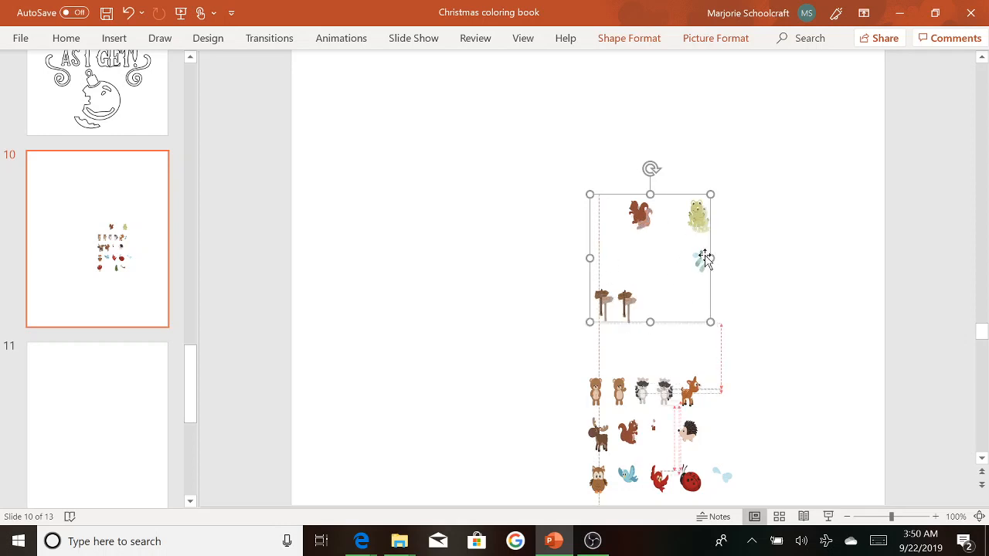
right_click(703, 228)
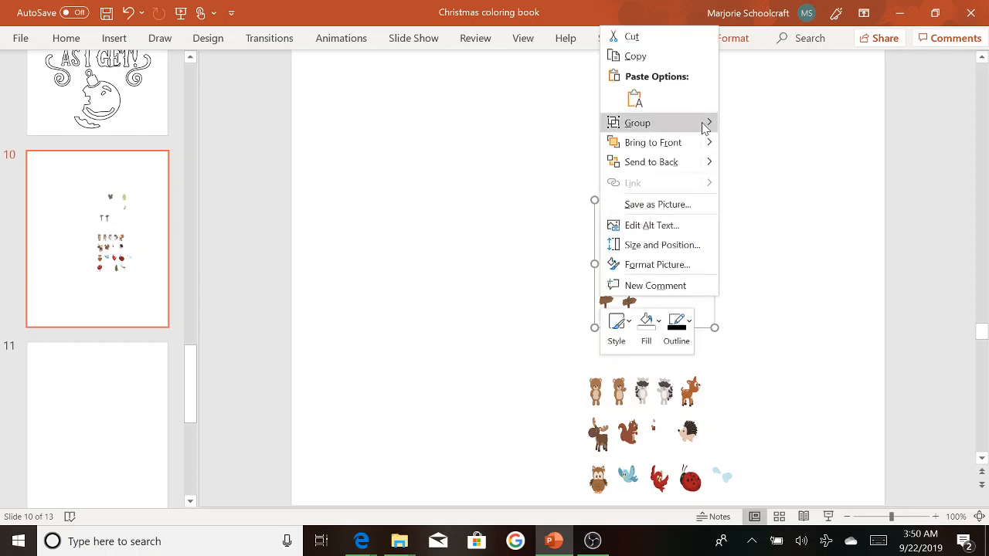
mouse_move(704, 125)
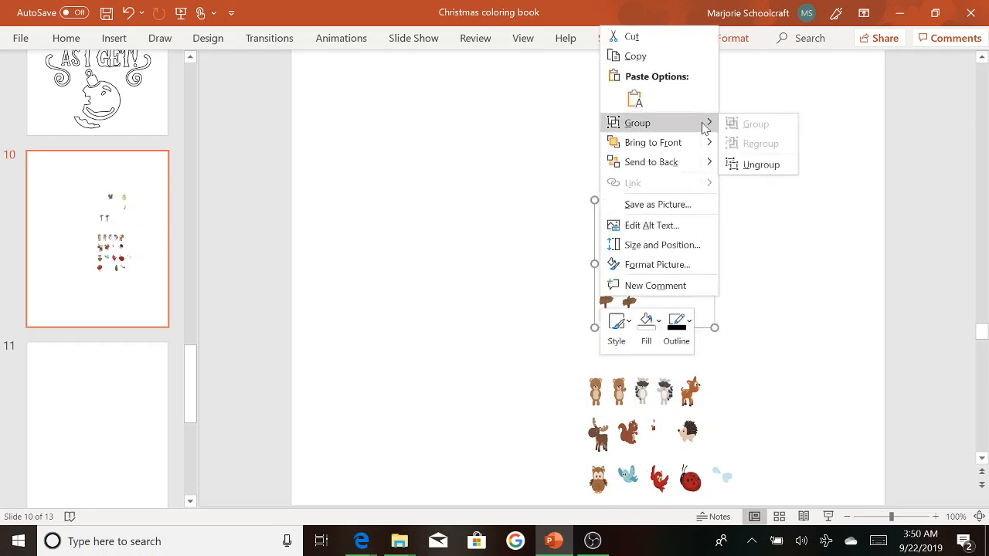
click(751, 171)
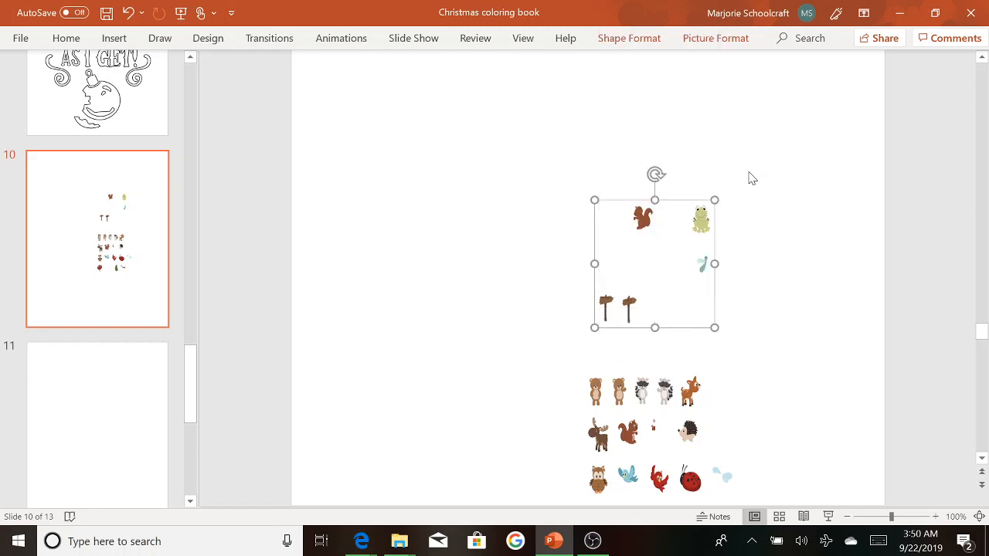
click(755, 214)
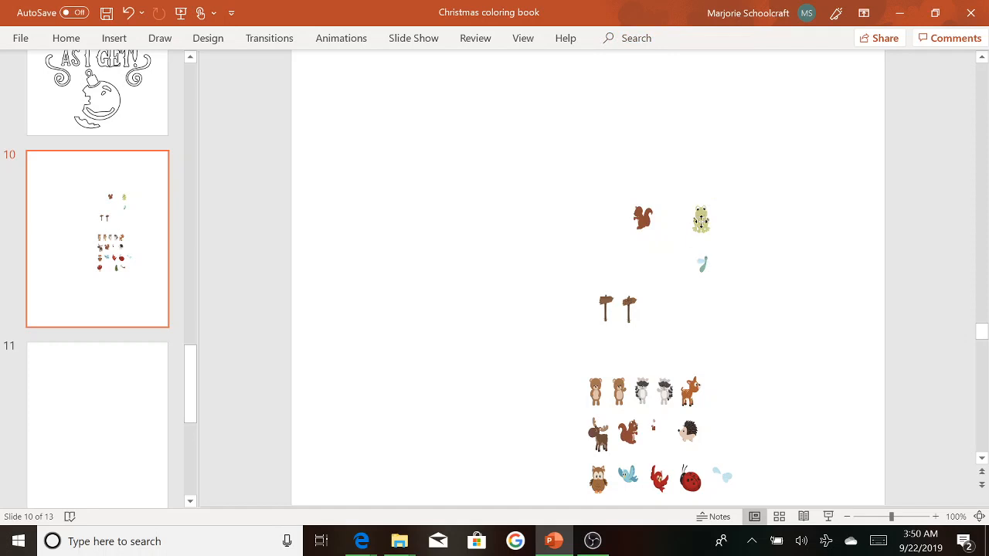
Try moving a single body piece of the frog and of the dragonfly, undoing each move
click(700, 221)
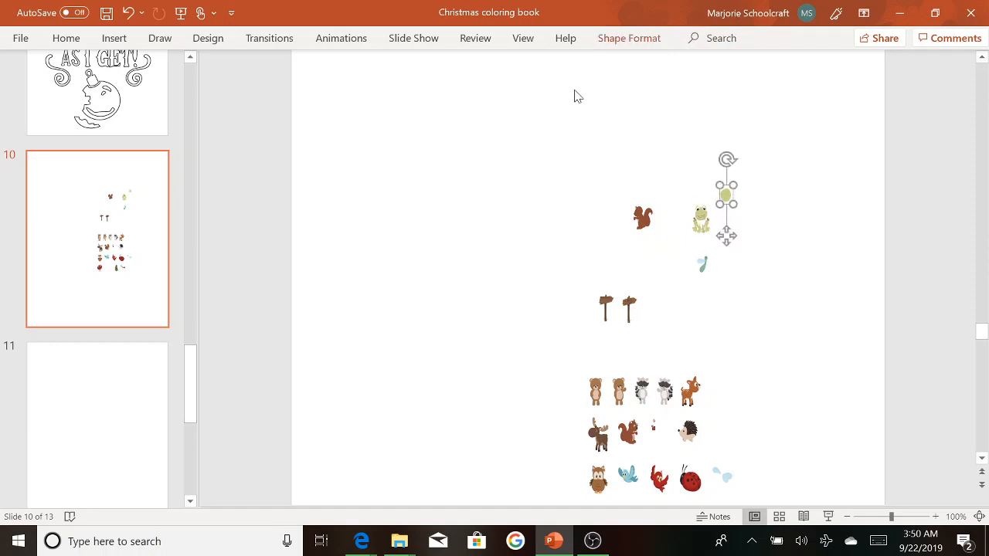
click(128, 13)
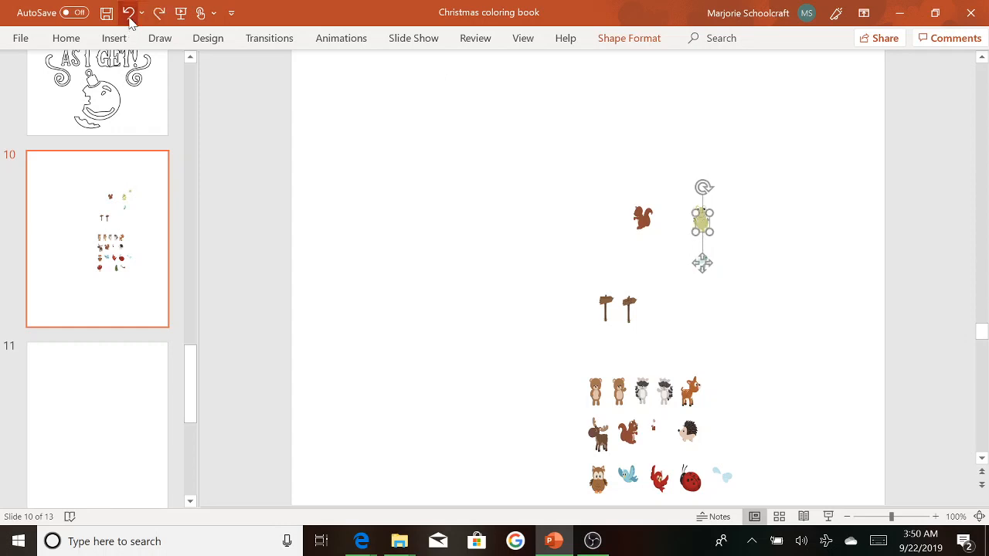
click(777, 221)
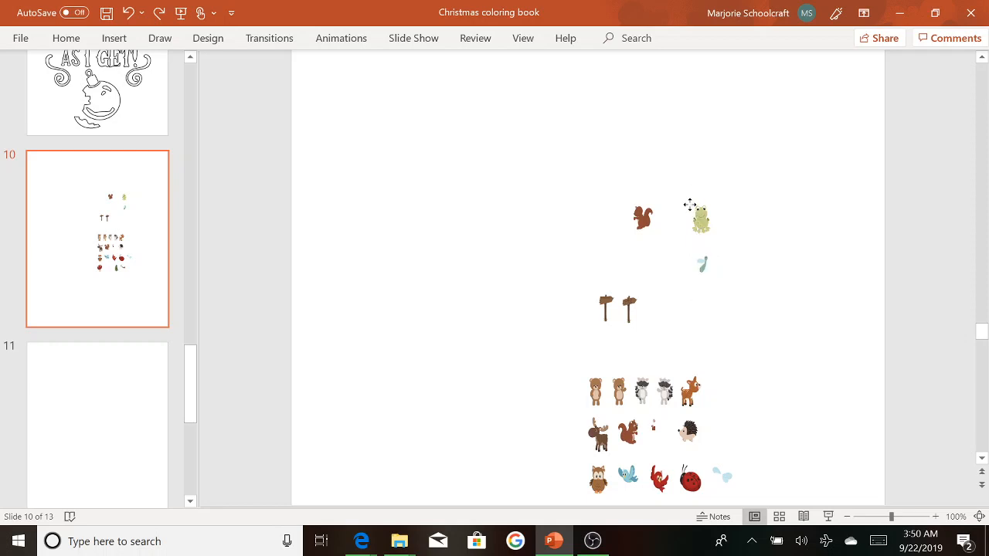
click(715, 264)
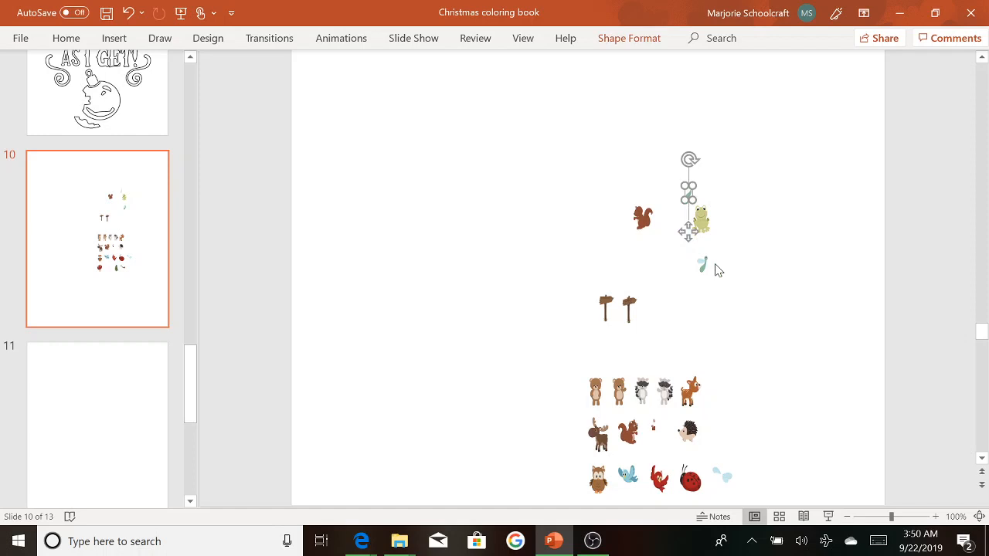
click(645, 284)
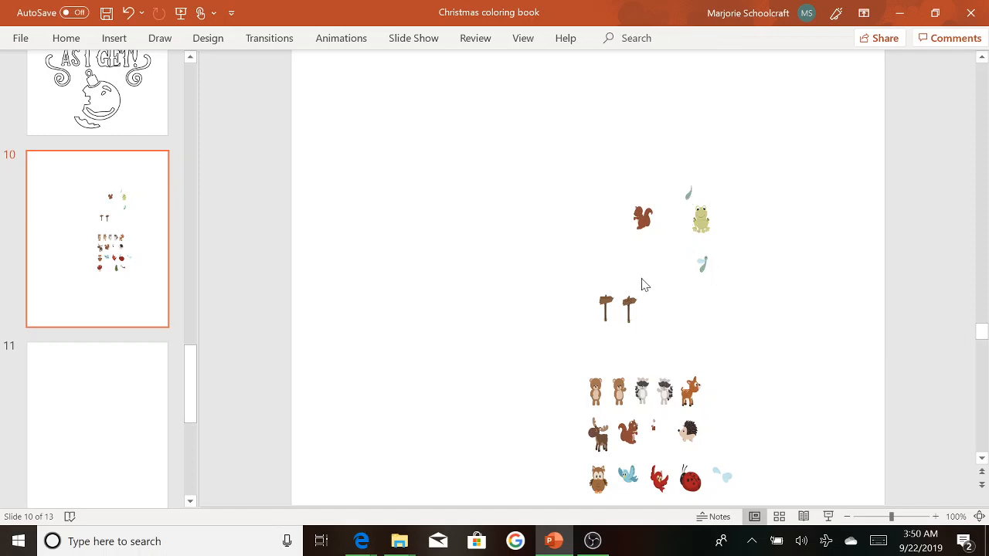
click(128, 13)
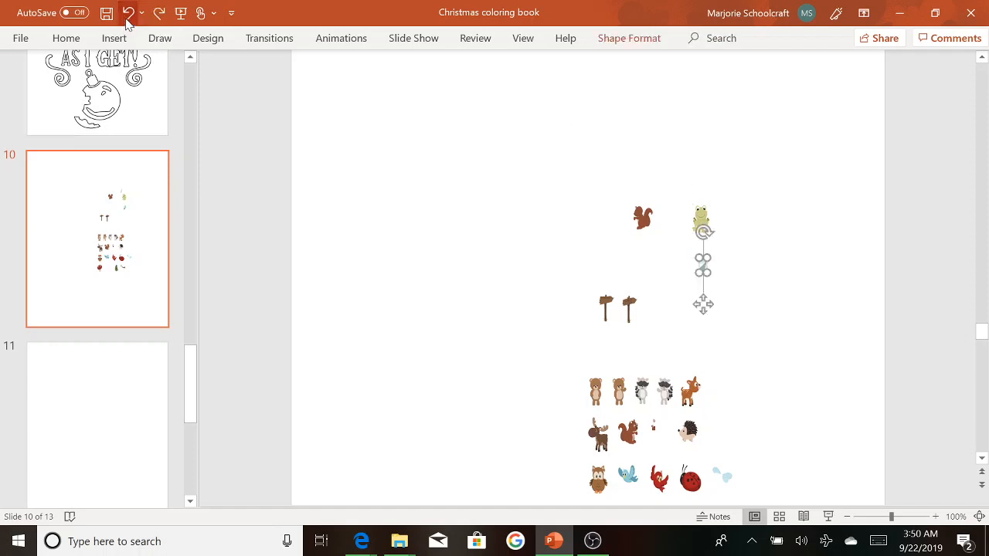
click(780, 178)
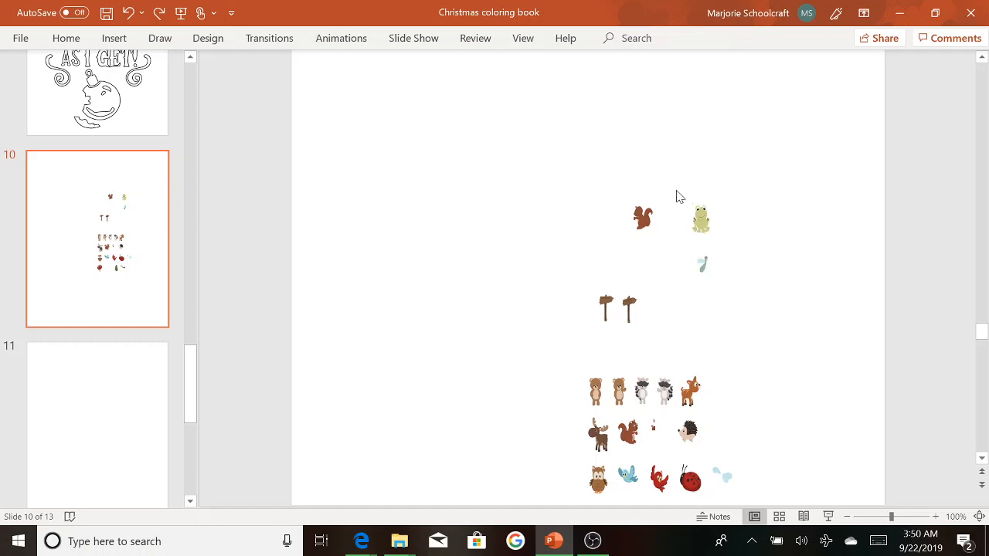
Group all the pieces of the small frog and move the grouped frog up, clear of the dragonfly piece
drag(670, 187, 727, 245)
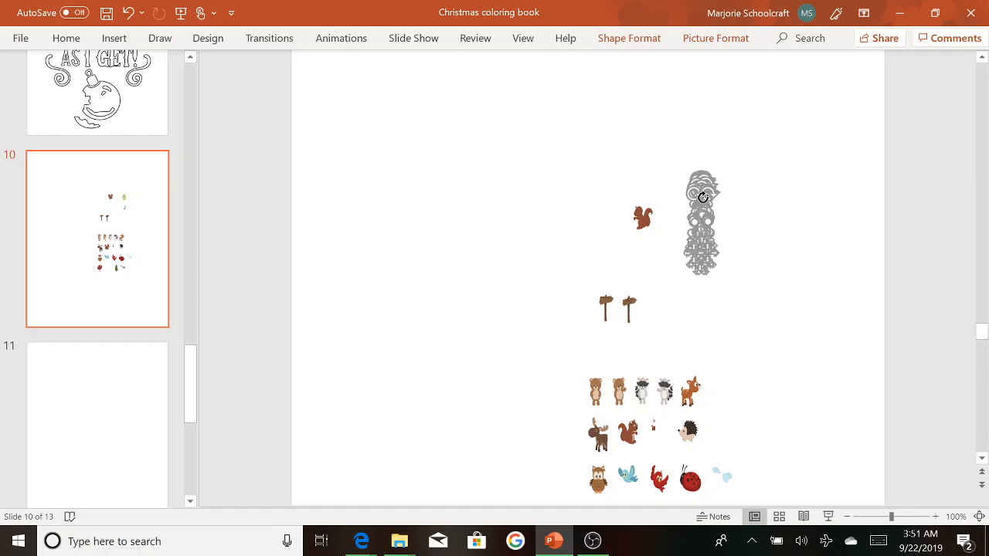
right_click(703, 199)
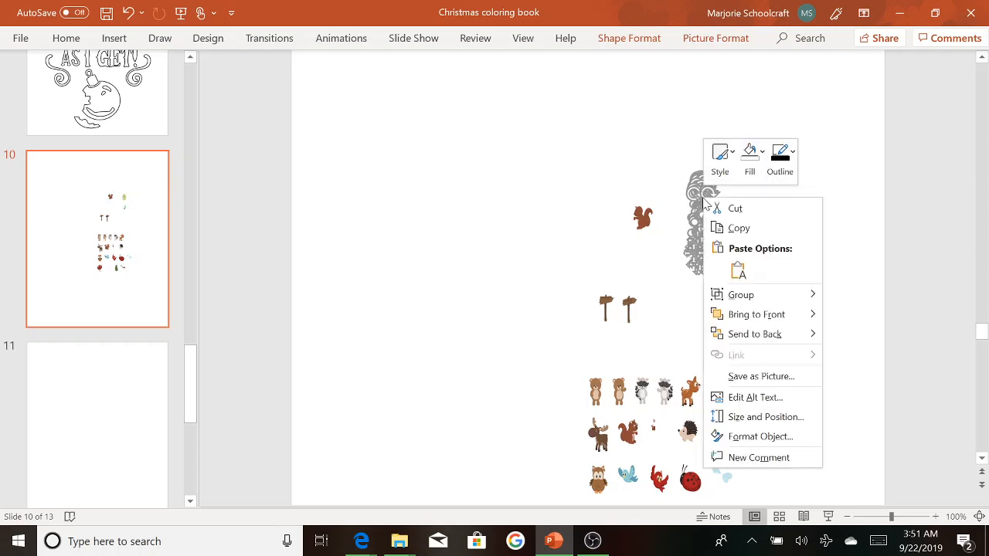
mouse_move(746, 294)
click(846, 297)
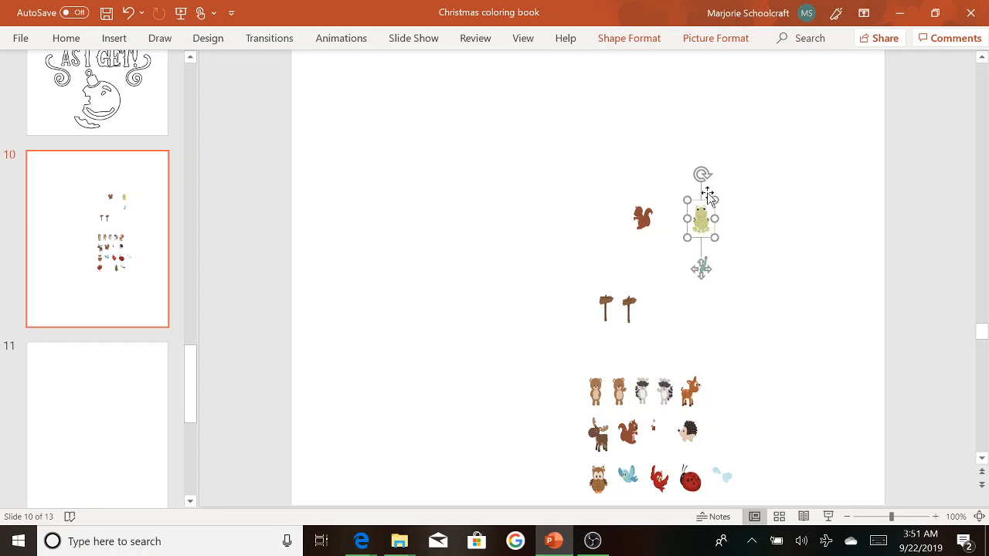
key(Escape)
drag(701, 221, 705, 191)
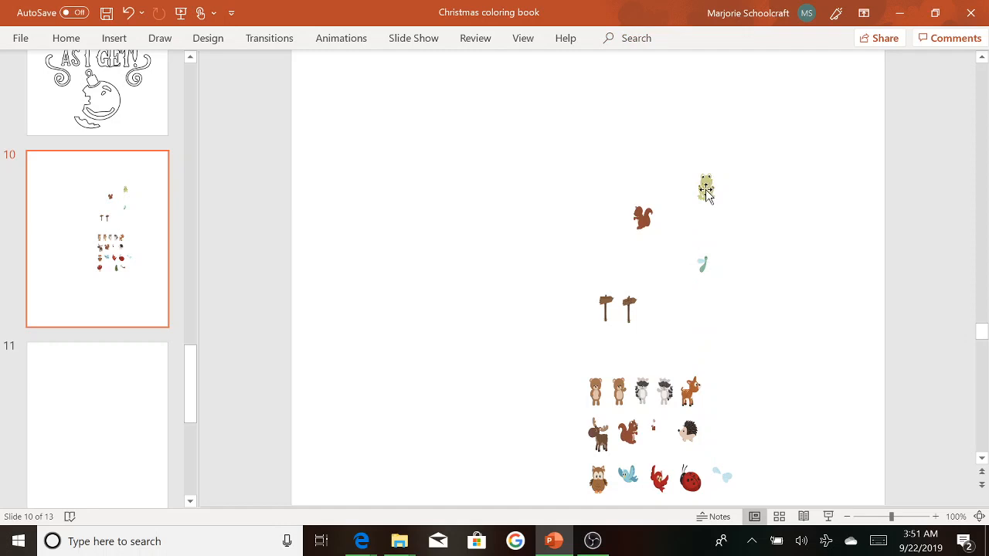
Enlarge the grouped frog in several stretches until it extends over the small squirrel
click(706, 192)
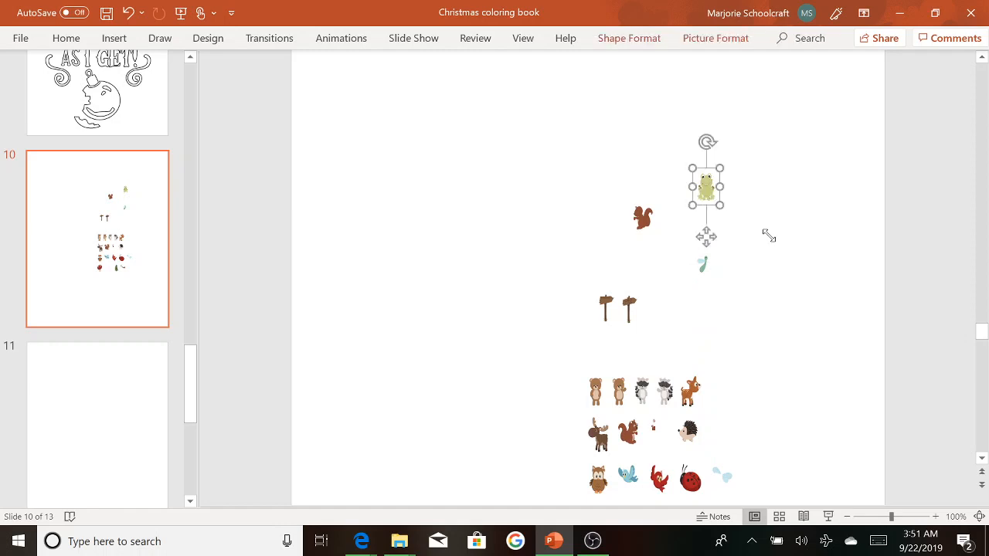
key(Delete)
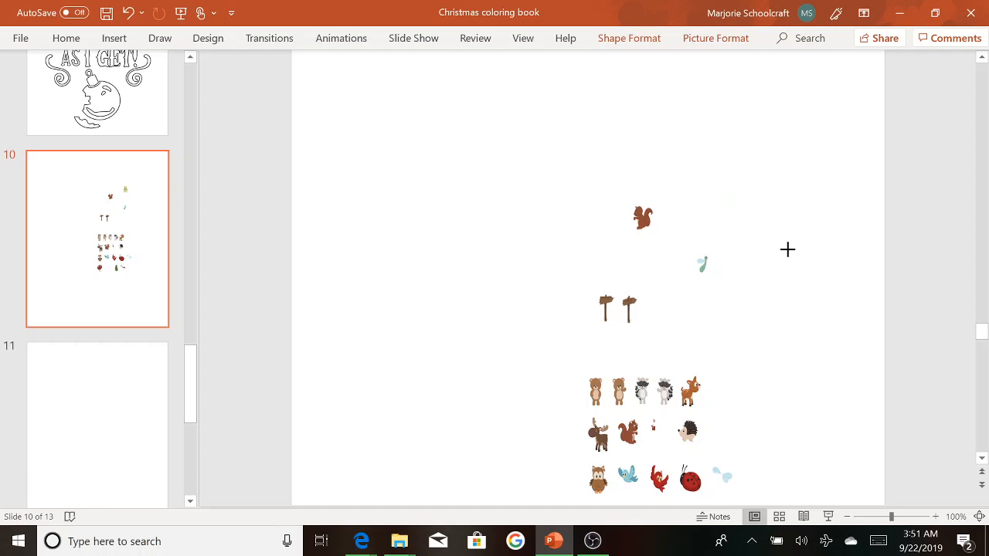
drag(787, 248, 790, 252)
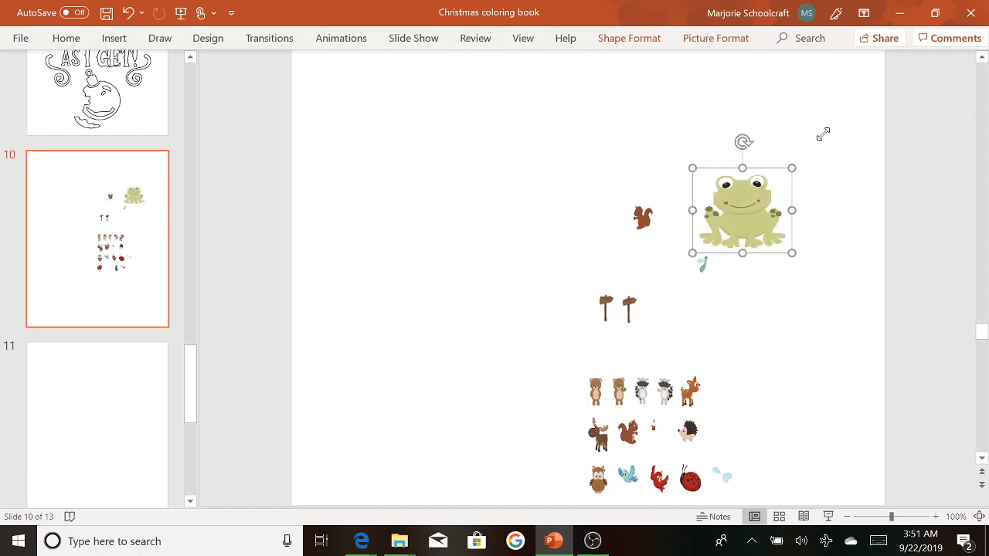
drag(822, 133, 823, 139)
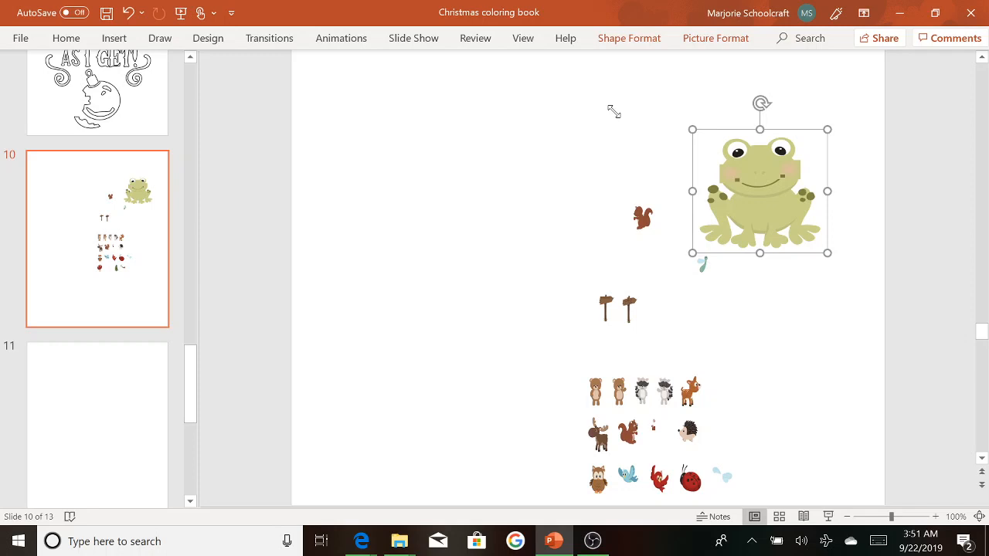
drag(613, 112, 614, 112)
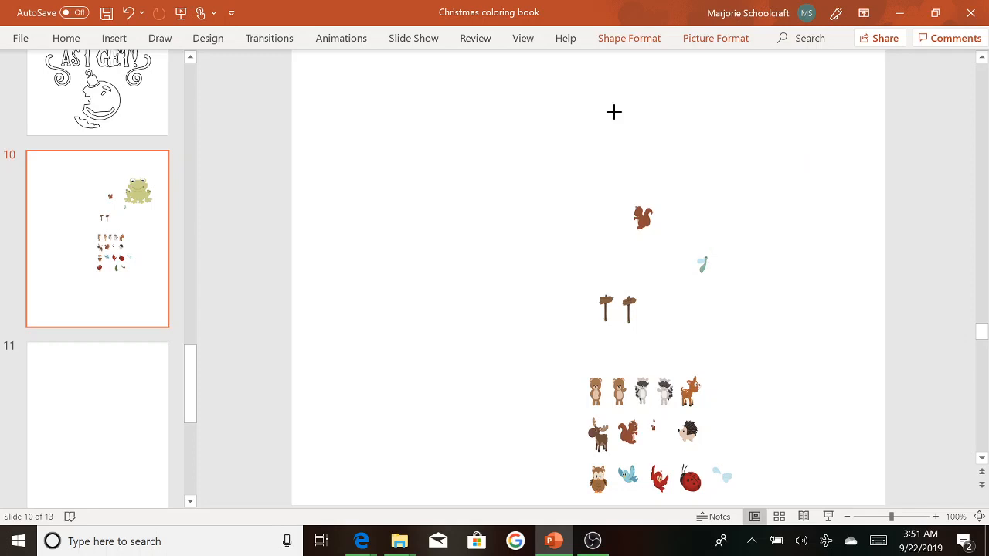
drag(614, 112, 610, 108)
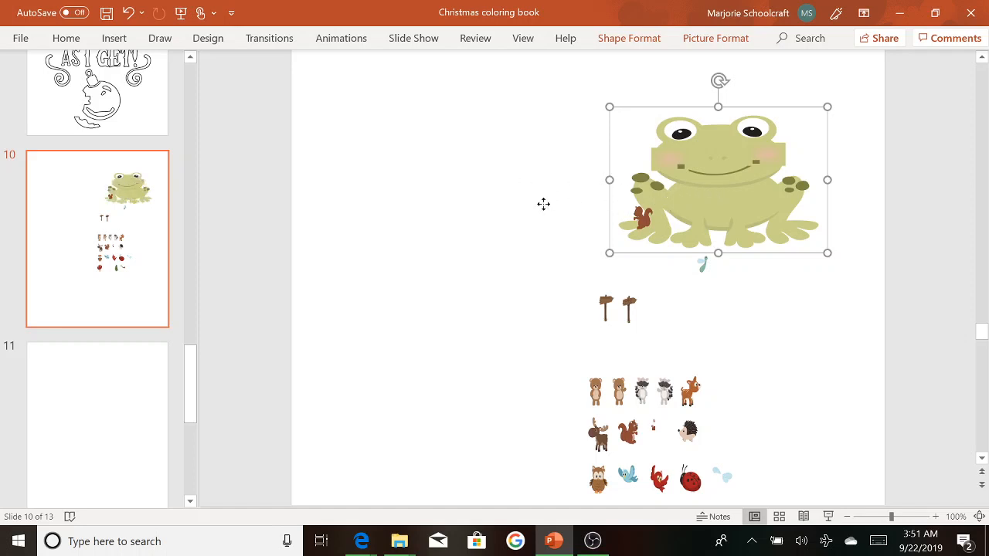
Move the enlarged frog into the empty space beside the squirrel and stretch it larger still
key(Escape)
key(ctrl+z)
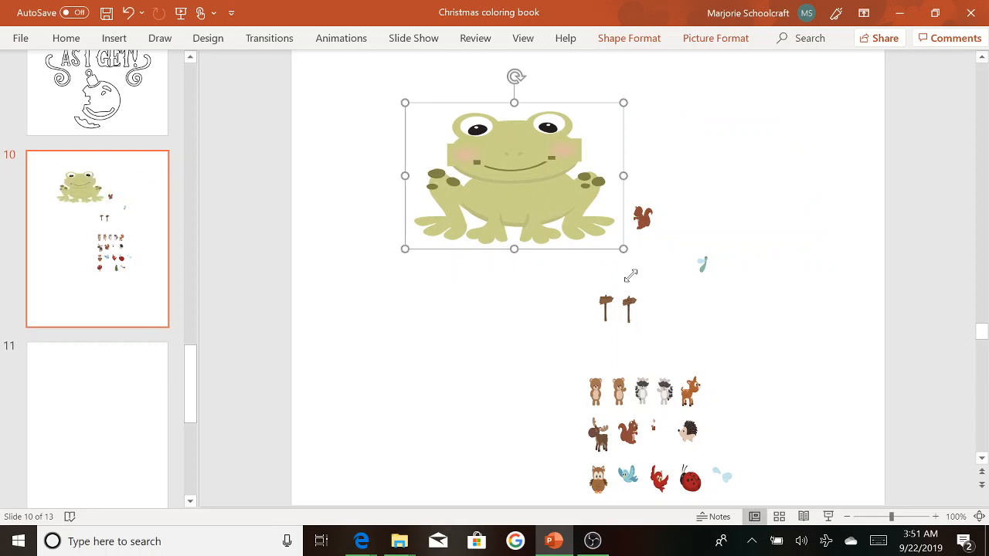
key(Delete)
key(ctrl+z)
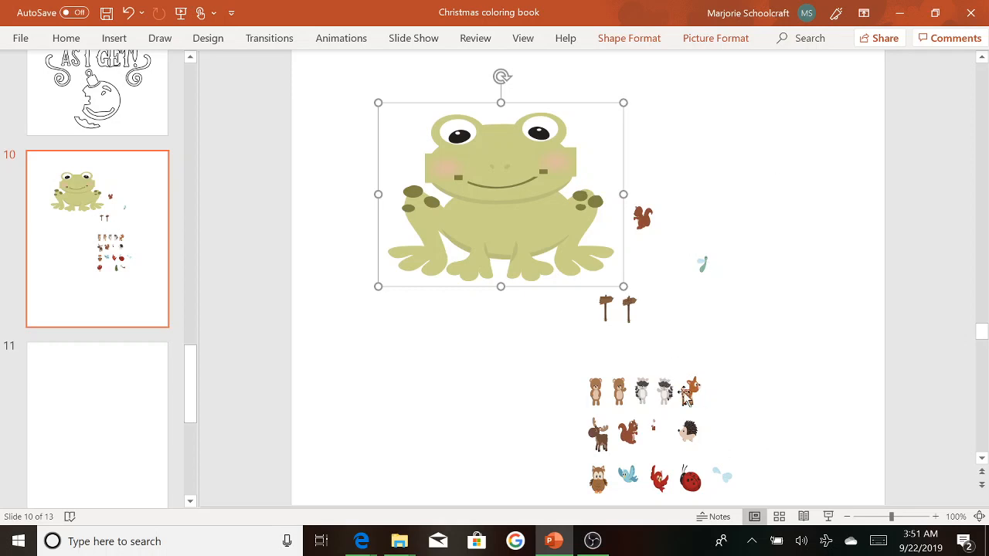
click(720, 364)
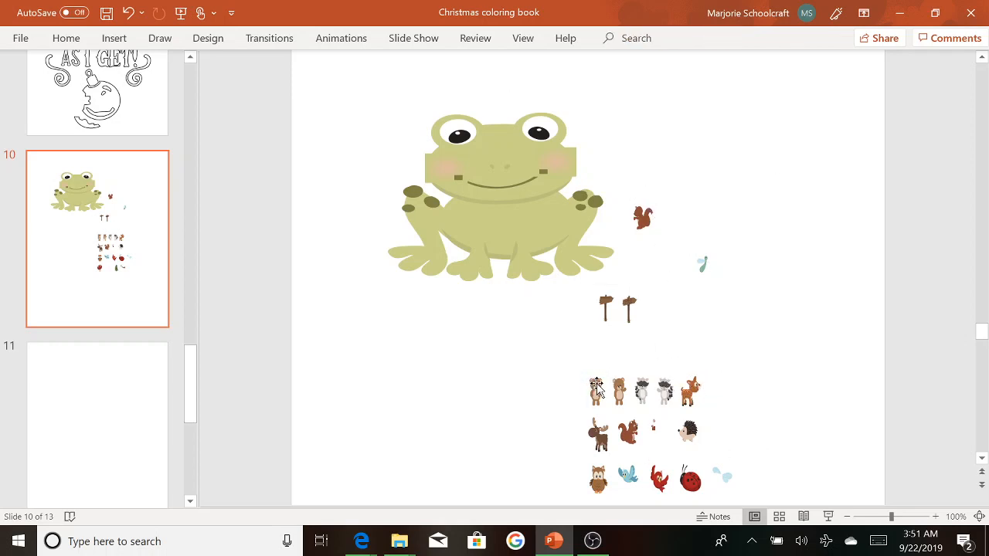
Group all the pieces of the first bear and move it into the empty area below the frog
drag(577, 361, 594, 398)
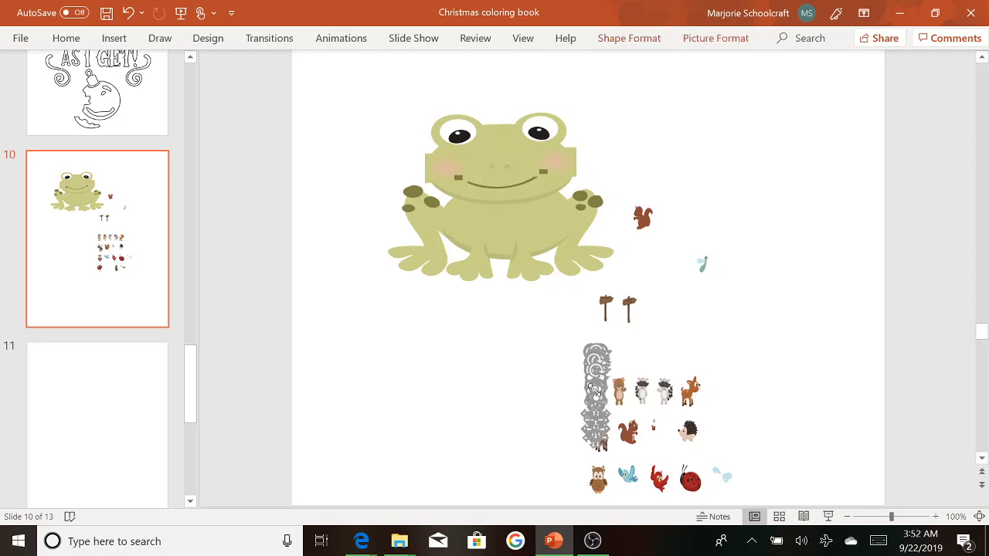
right_click(593, 392)
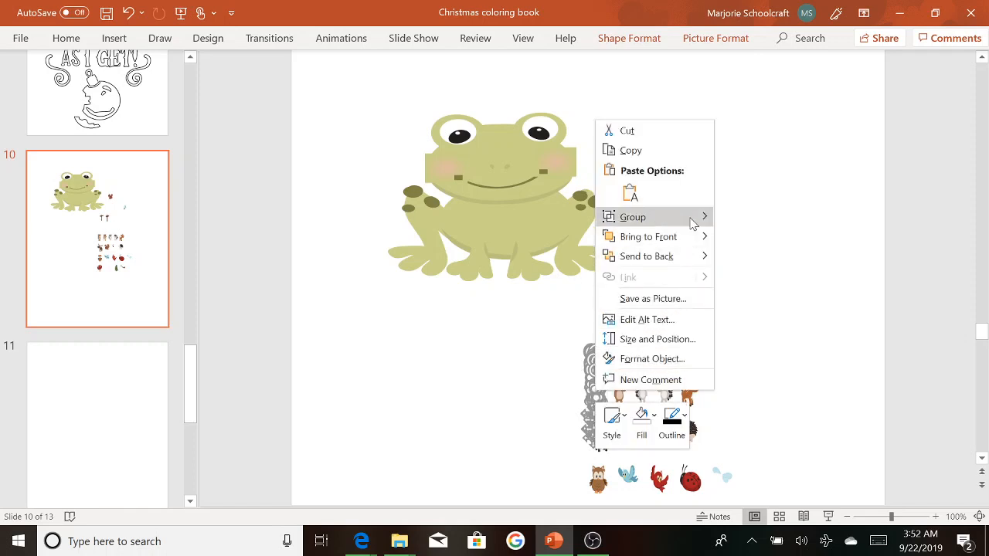
mouse_move(693, 223)
click(747, 216)
click(601, 391)
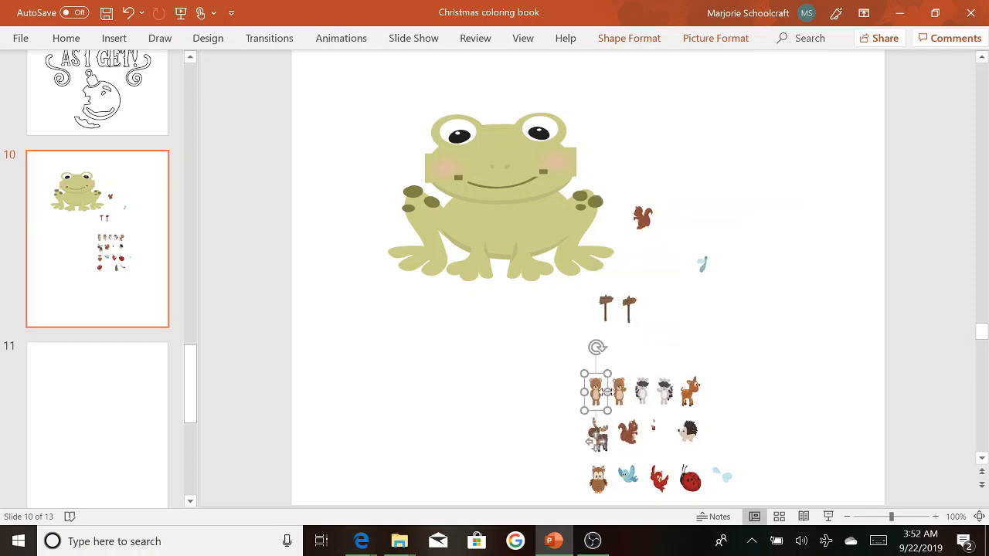
click(499, 401)
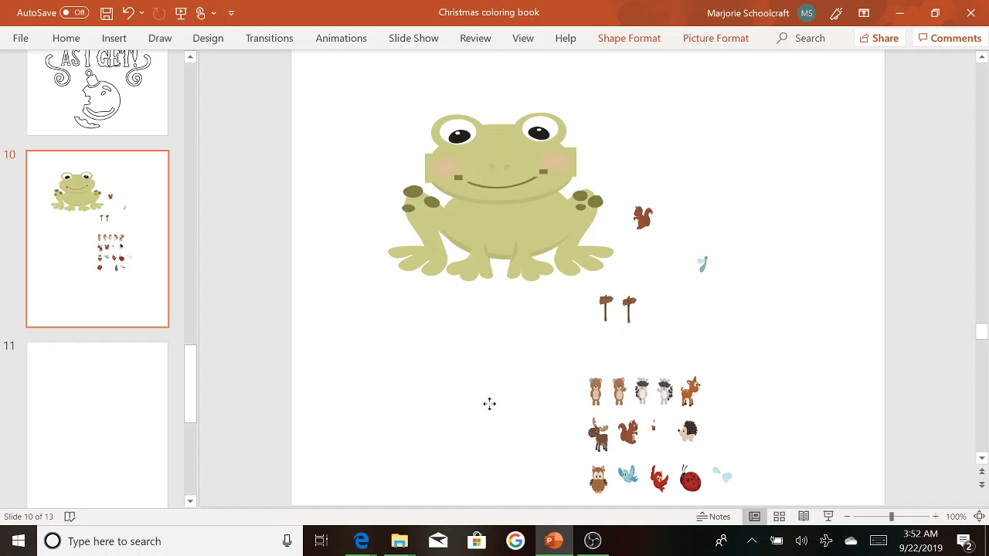
drag(489, 404, 488, 410)
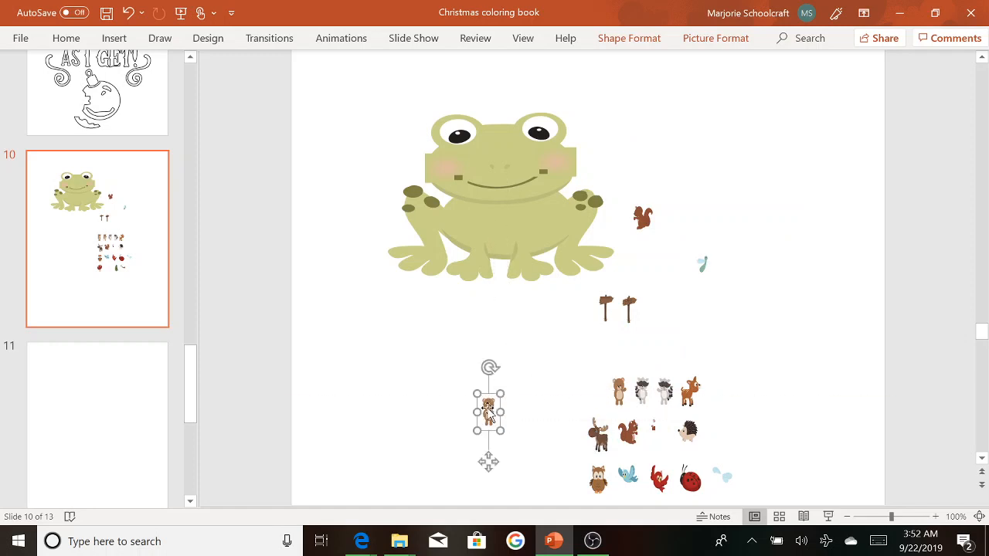
Copy the grouped bear from slide 10 and paste it onto blank slide 11
right_click(488, 412)
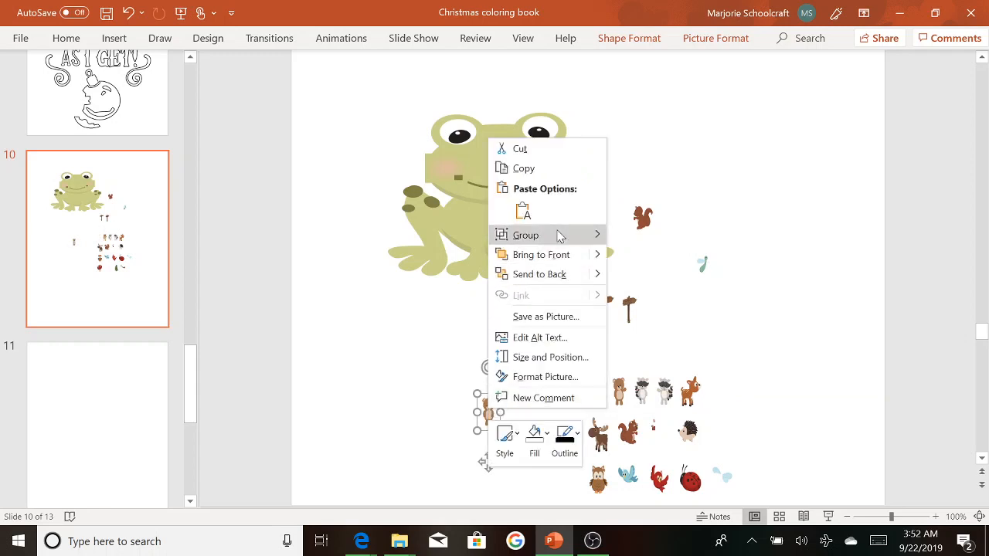
click(543, 170)
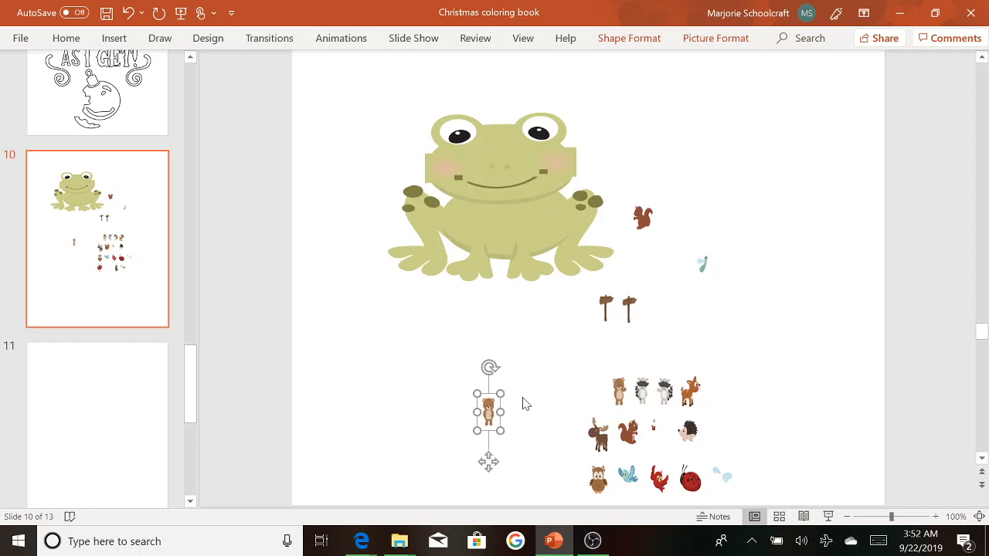
click(120, 413)
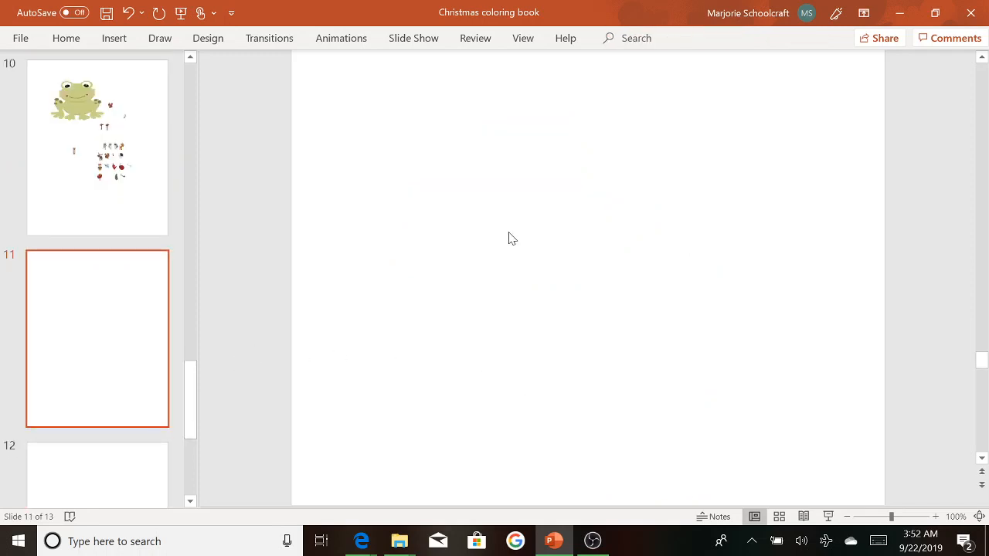
right_click(513, 215)
click(551, 248)
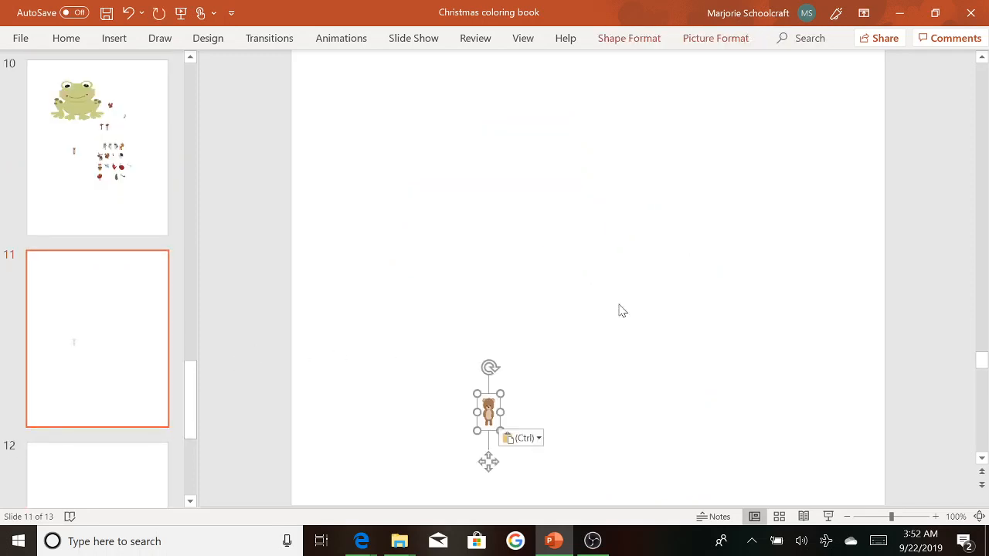
Enlarge the pasted bear on slide 11 proportionally until it spans most of the visible slide height
drag(500, 394, 732, 62)
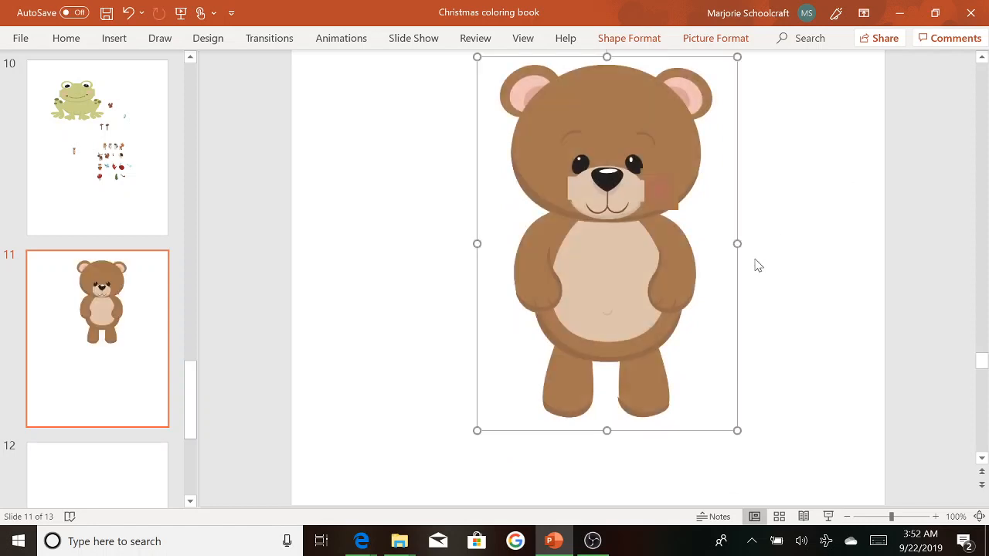
click(104, 322)
mouse_move(103, 322)
mouse_down()
mouse_move(135, 298)
mouse_move(106, 308)
mouse_up()
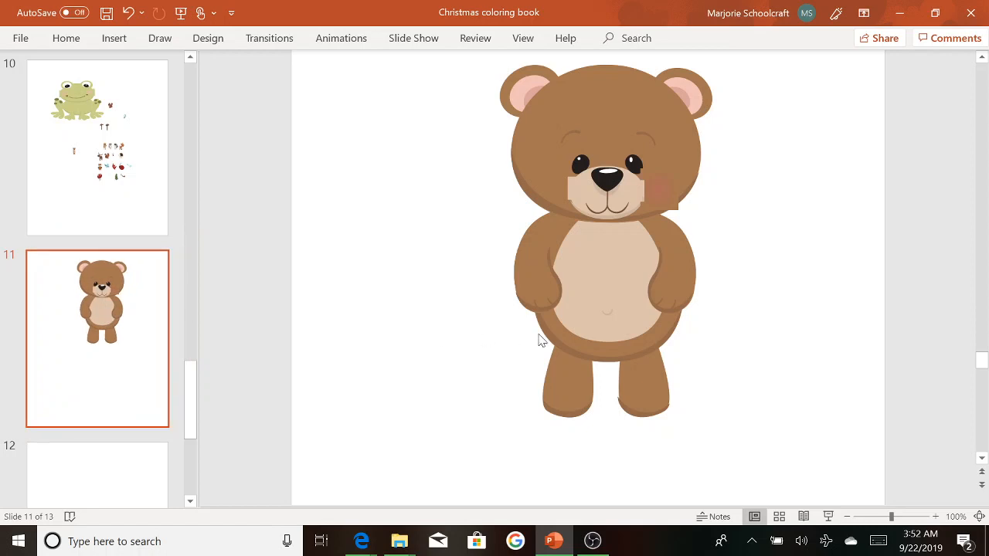
Move the enlarged bear down and slightly sideways to the middle of slide 11
drag(610, 227, 596, 332)
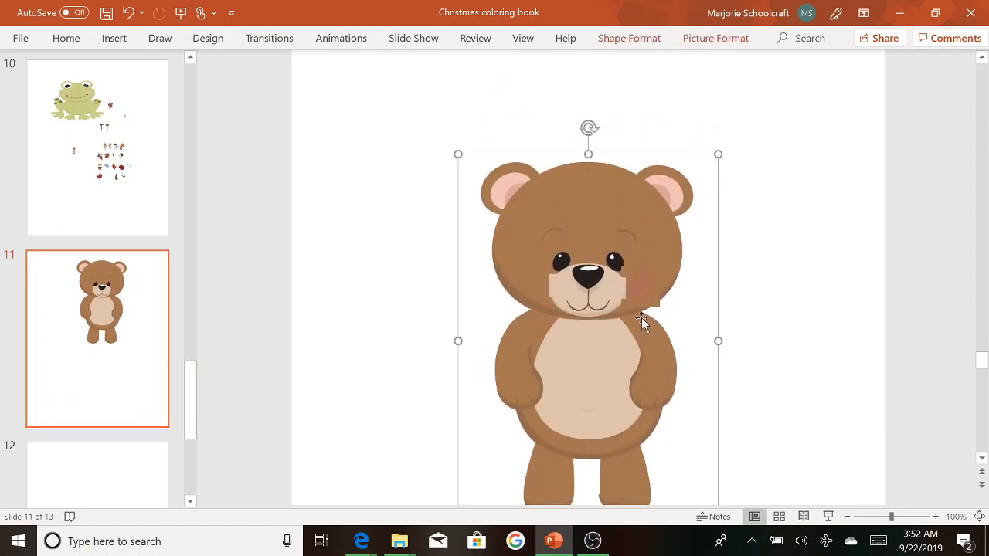
key(Up)
key(Up)
key(Up)
key(Up)
key(Up)
key(Up)
key(Up)
key(Up)
key(Up)
key(Up)
key(Up)
key(Up)
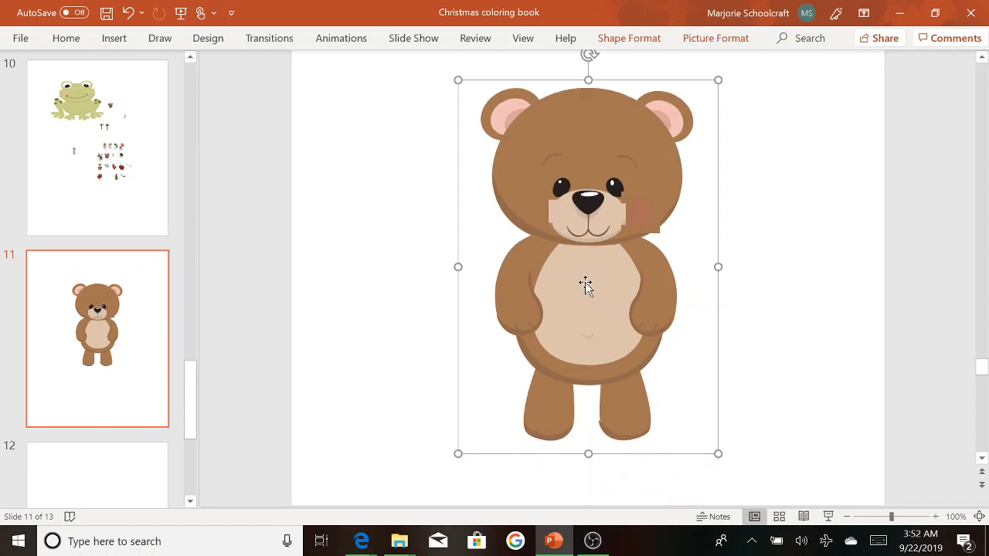
drag(588, 273, 583, 327)
click(799, 188)
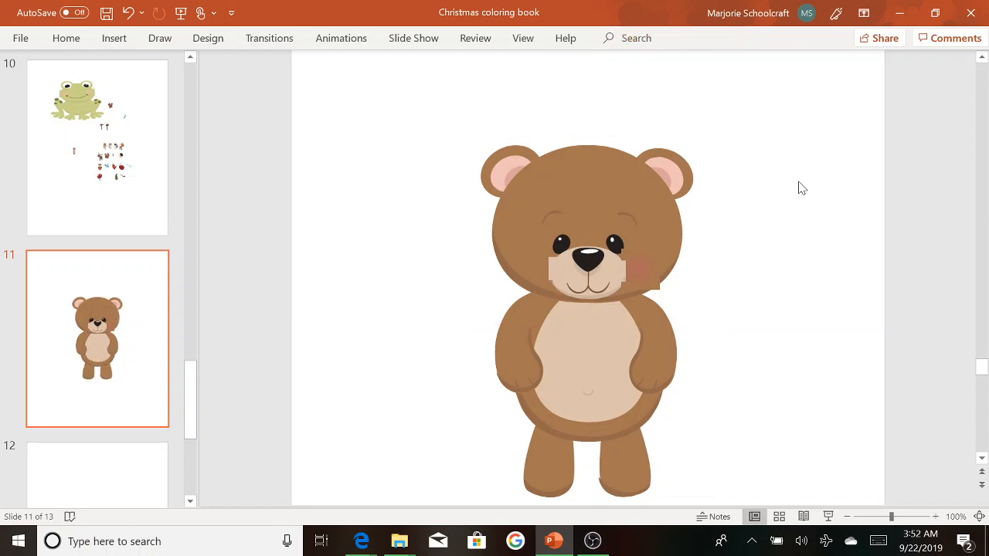
Return to slide 10 and group all the pieces of the small waving bear beside the raccoons
click(84, 101)
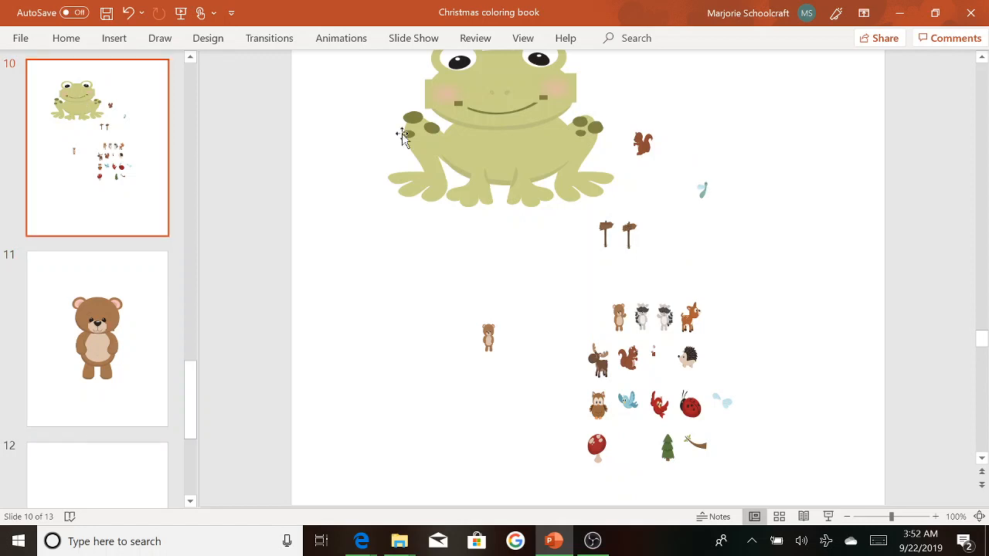
click(649, 314)
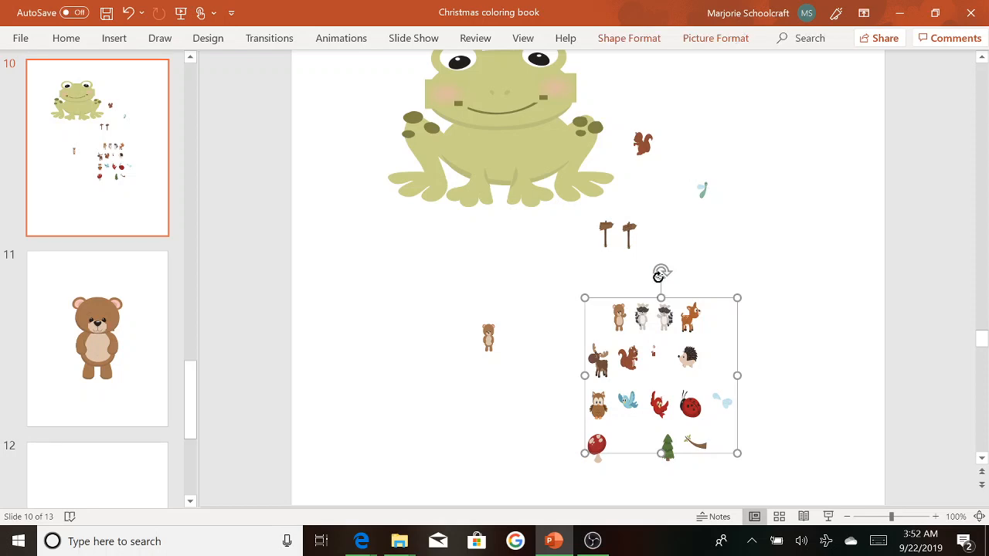
click(751, 229)
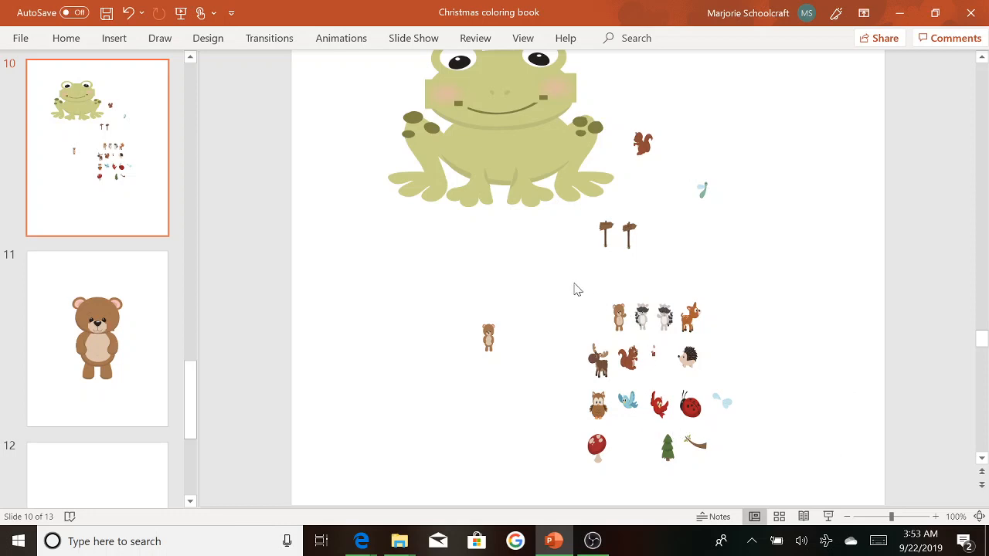
drag(600, 284, 631, 334)
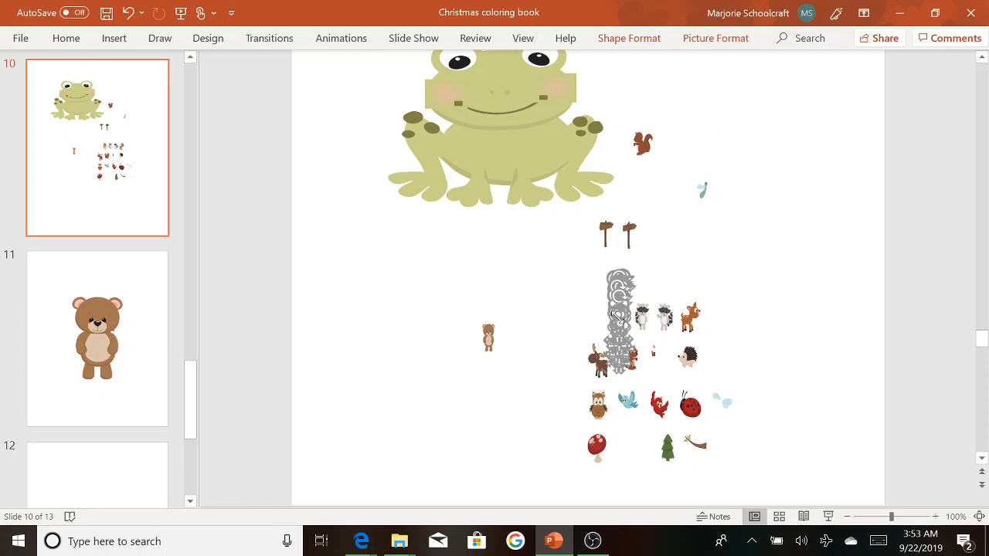
right_click(618, 315)
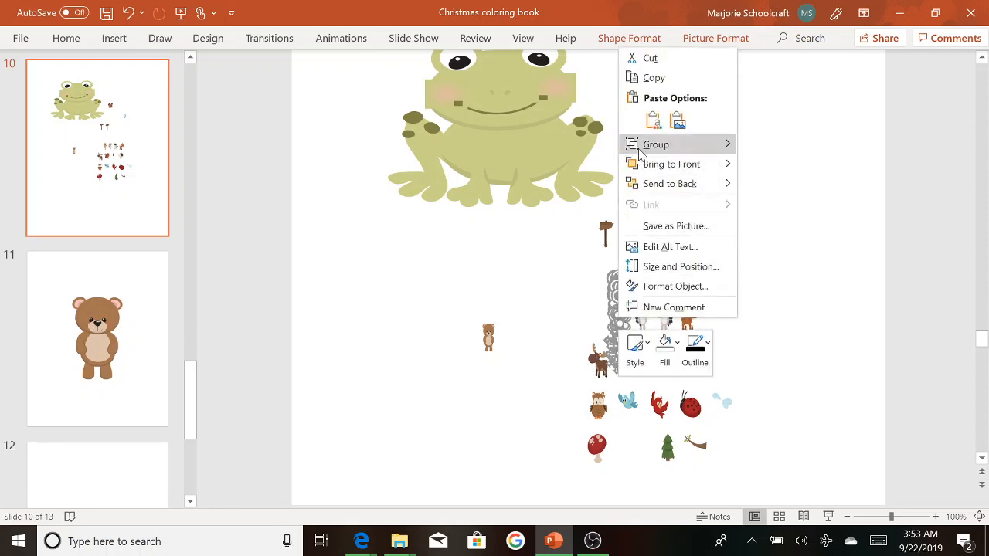
mouse_move(649, 151)
click(764, 146)
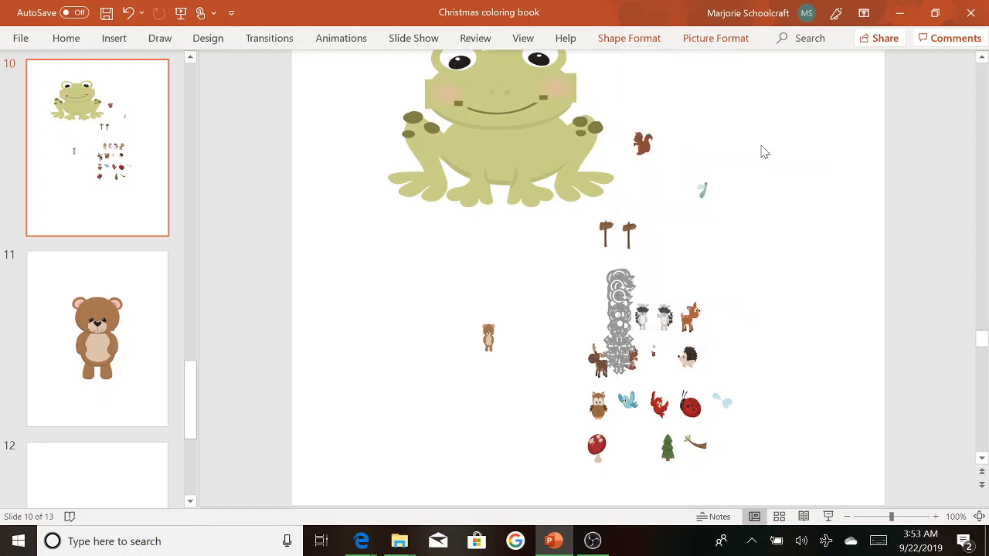
Cut the first small bear, already copied to slide 11, from the empty area below the frog on slide 10
click(490, 346)
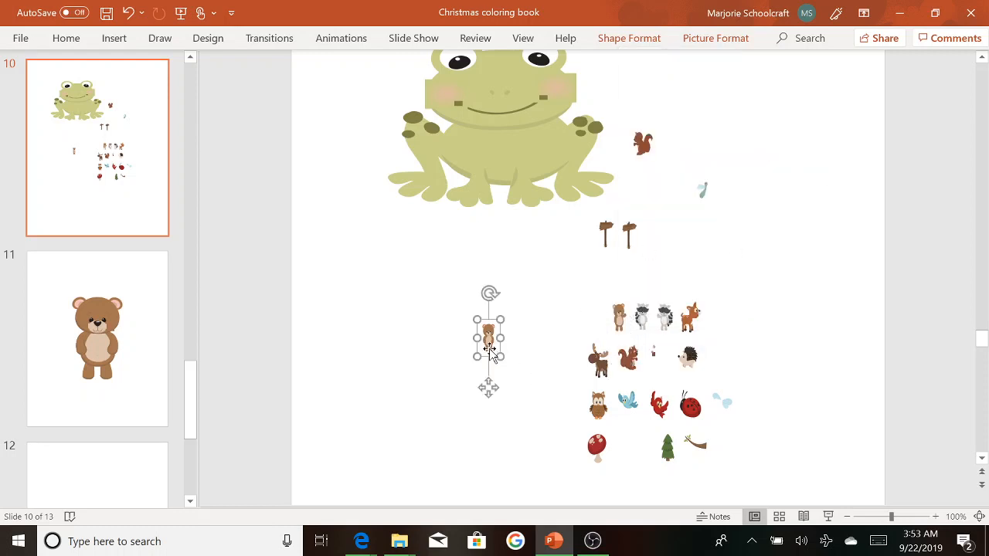
key(Page_Down)
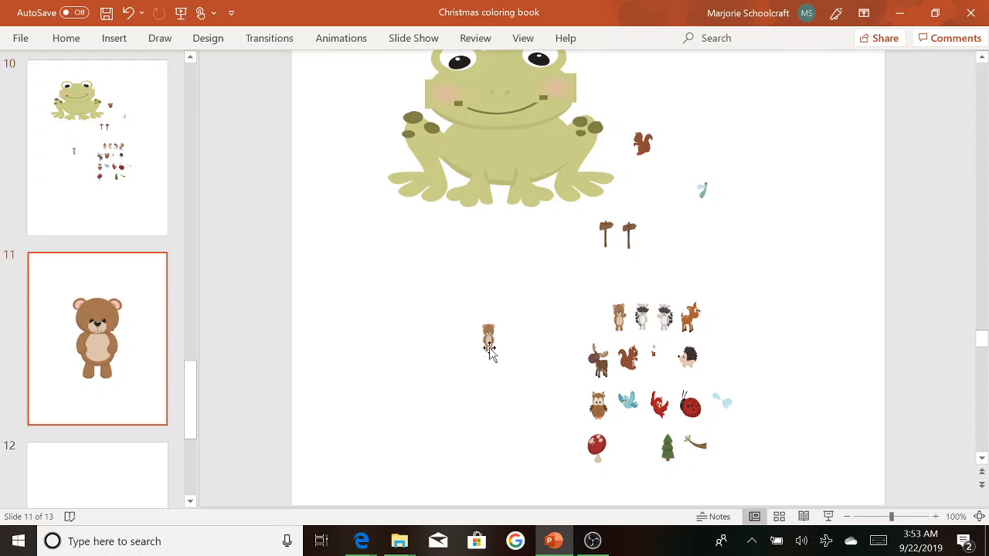
click(141, 203)
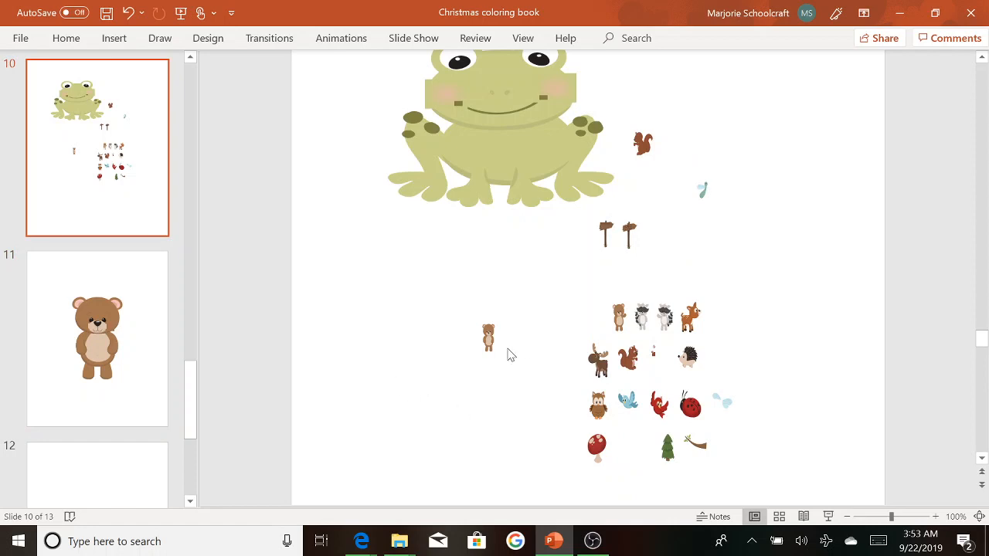
click(489, 343)
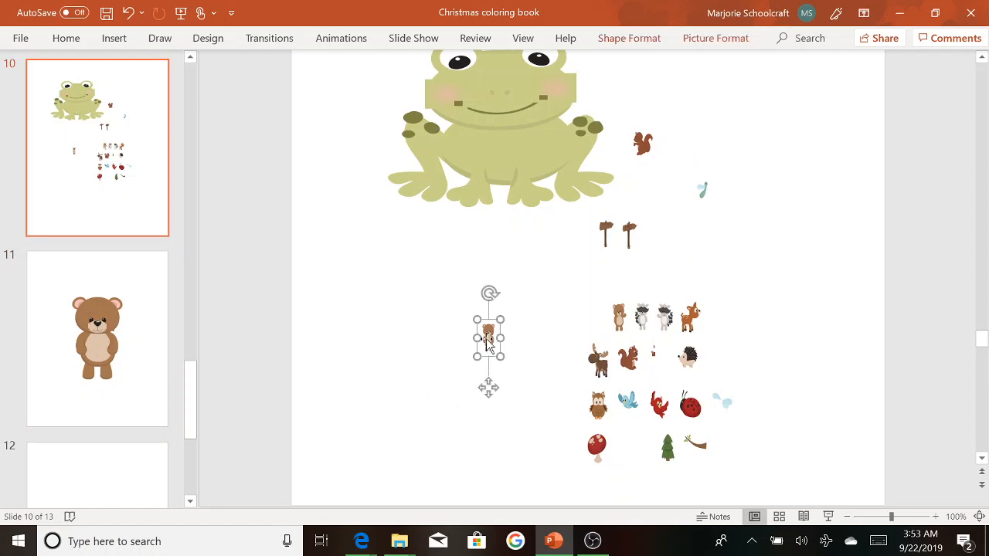
right_click(488, 341)
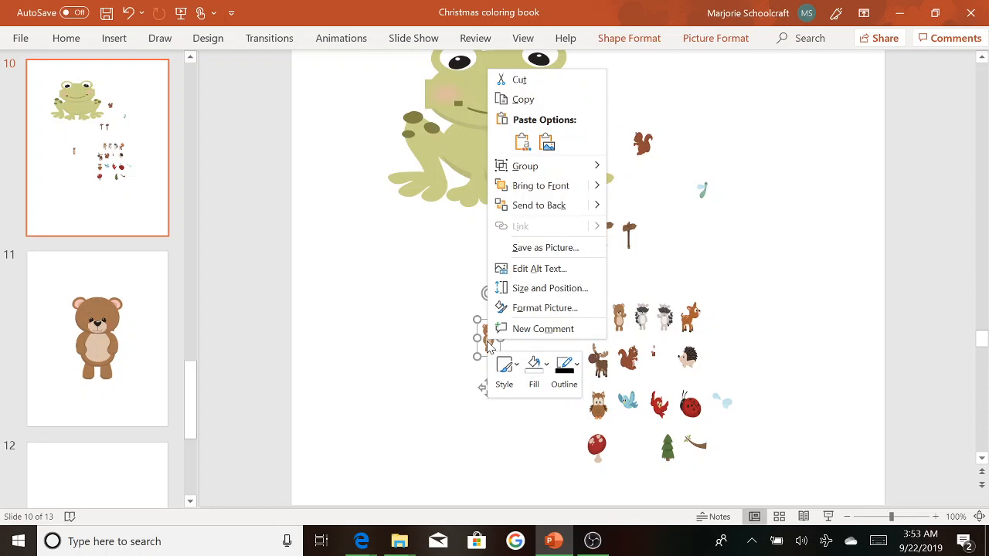
click(559, 85)
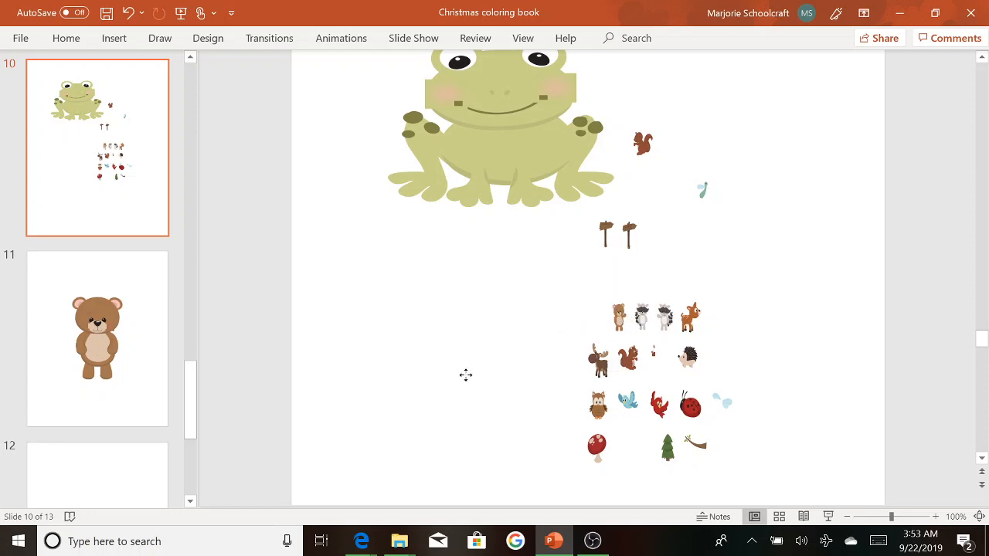
Move the grouped waving bear into the empty area below the frog and copy it onto blank slide 12
drag(618, 312, 467, 377)
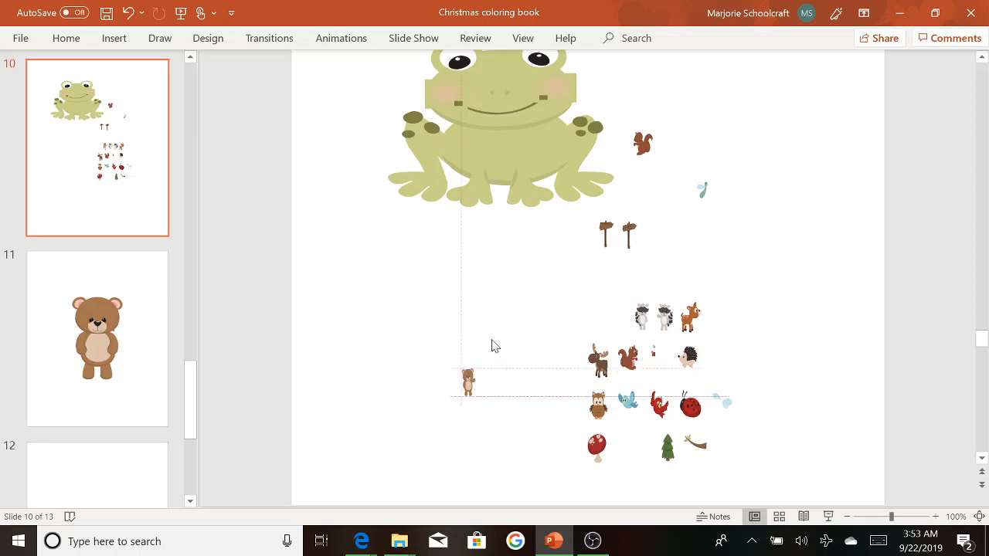
right_click(468, 386)
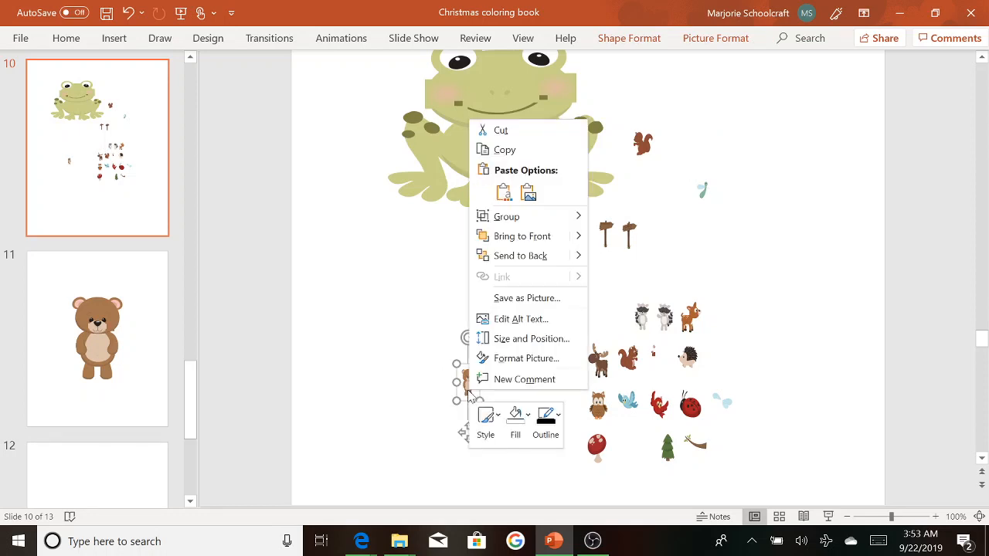
click(533, 152)
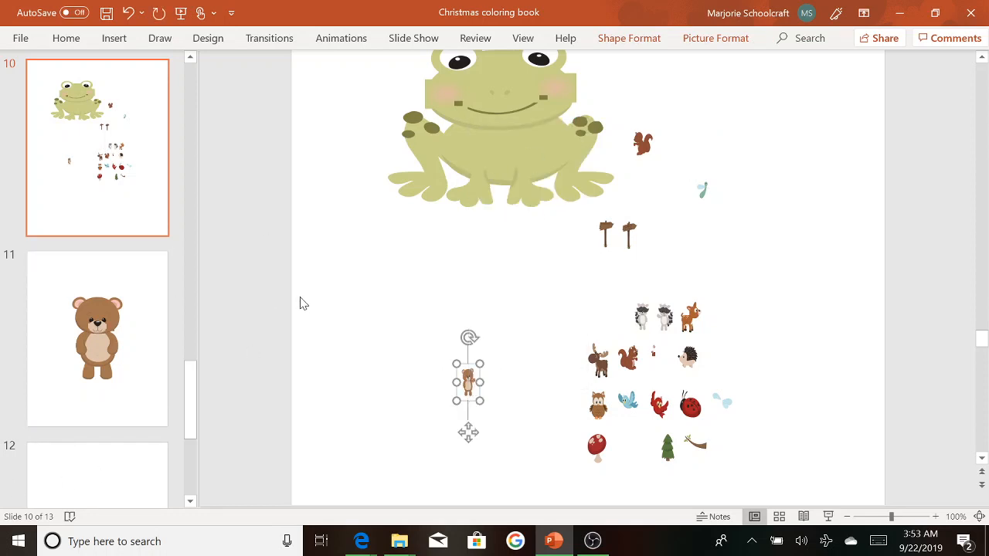
scroll(286, 308, down, 1)
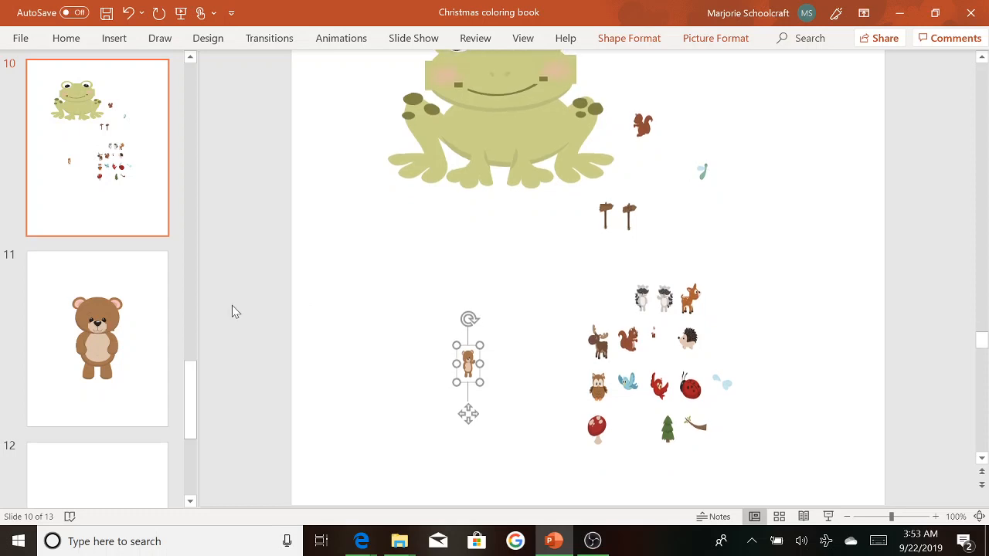
scroll(417, 373, down, 8)
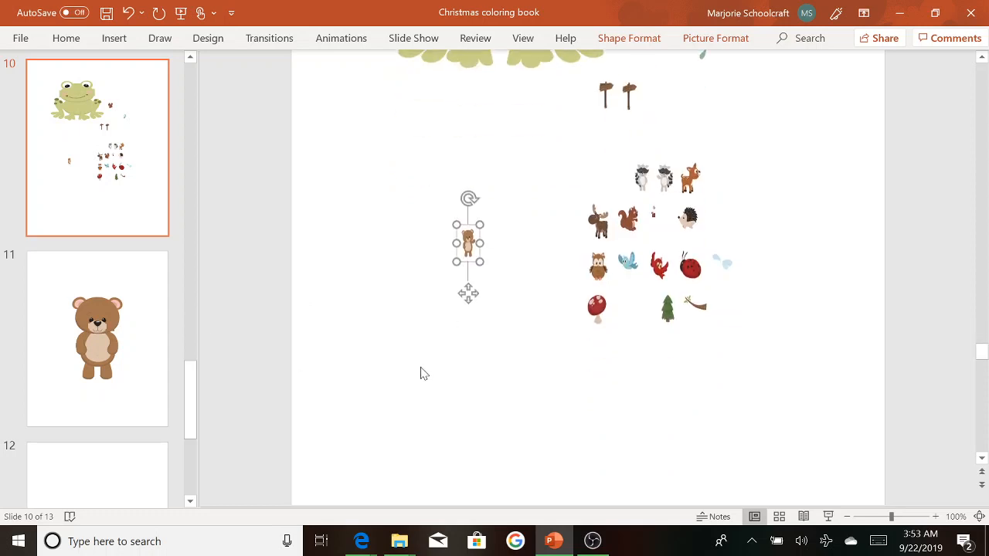
click(62, 470)
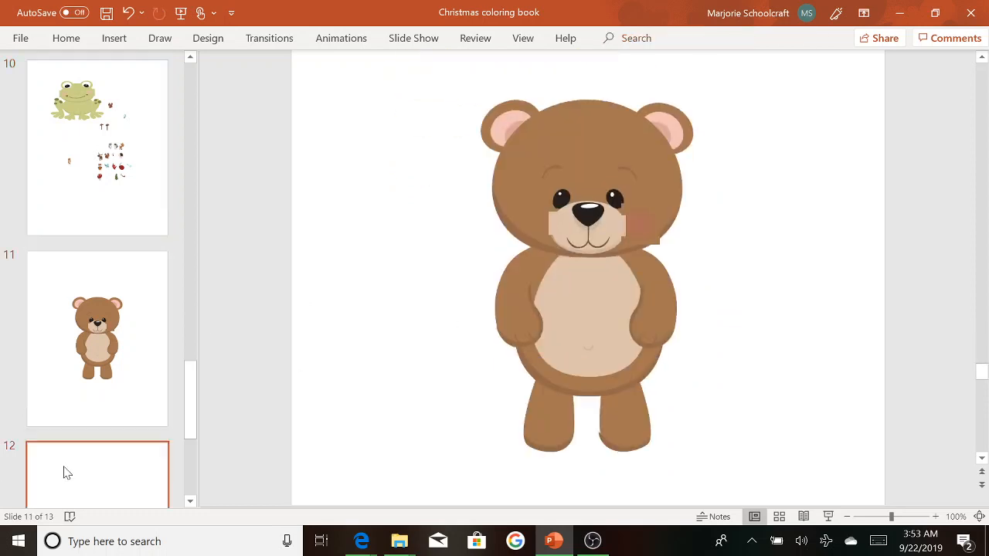
right_click(525, 200)
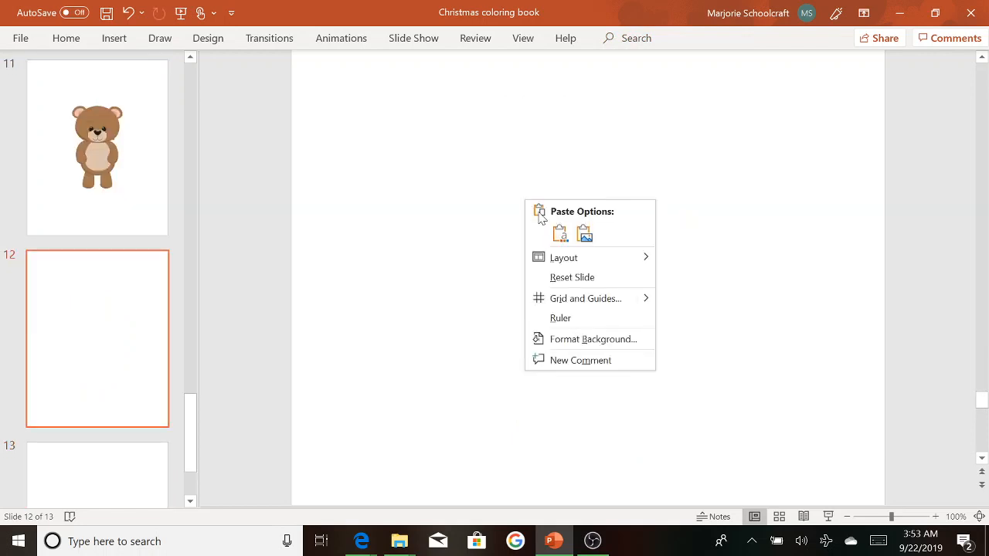
click(560, 231)
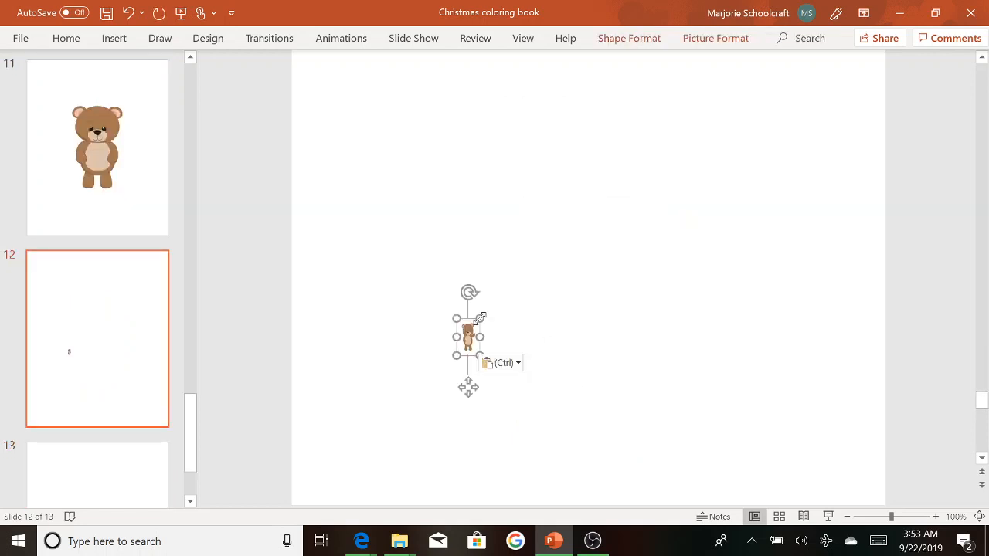
Enlarge the waving bear to about 4.34" by 3.12" and align it to the center and middle of slide 12
drag(480, 317, 692, 54)
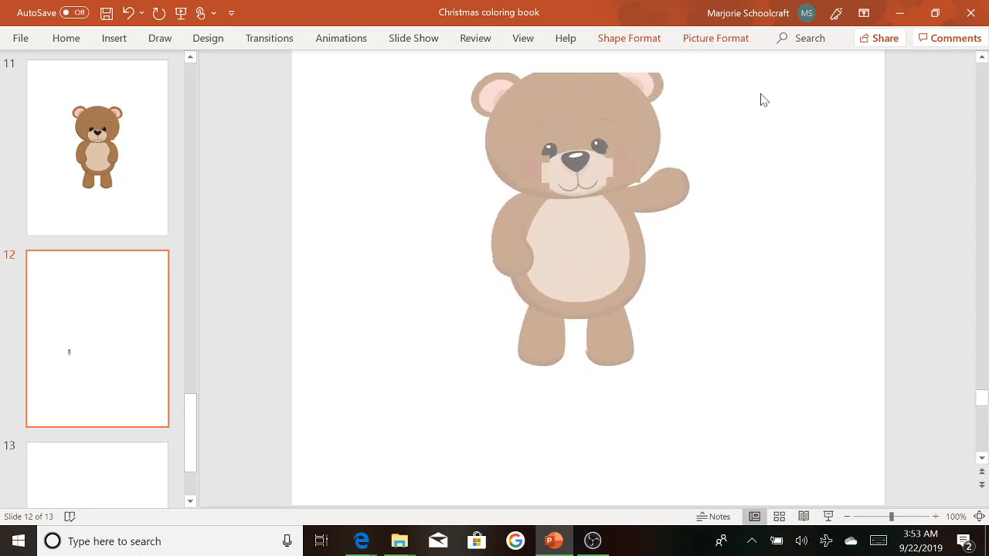
drag(574, 214, 595, 284)
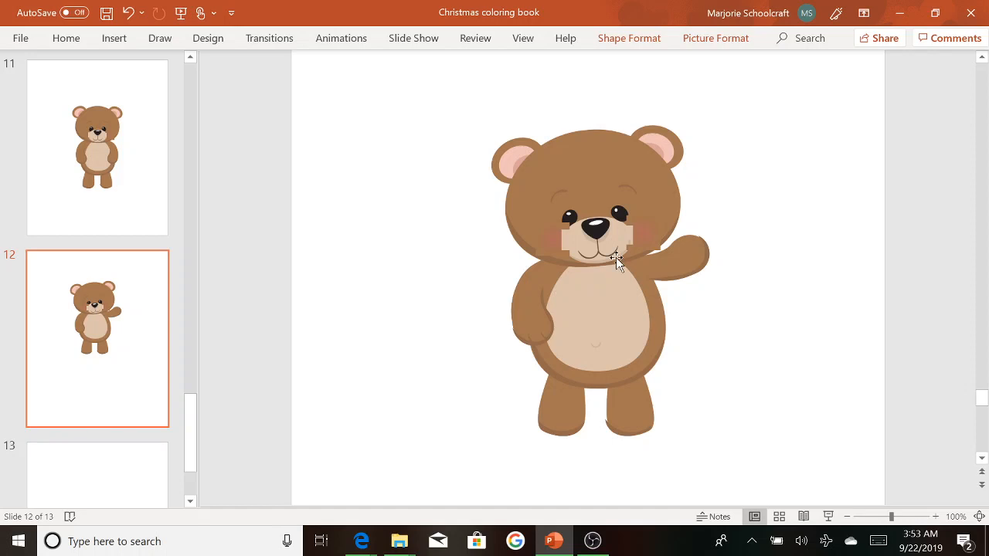
click(716, 38)
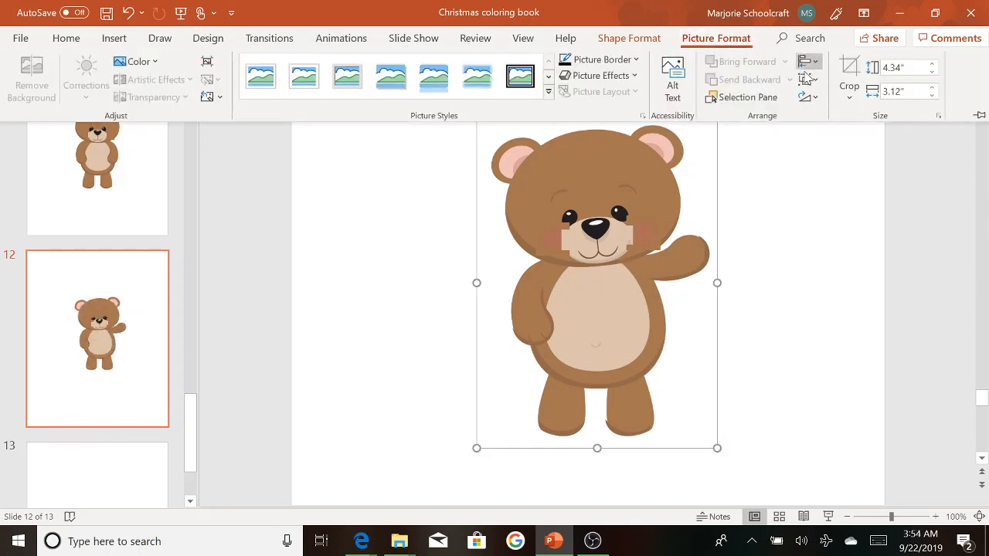
click(808, 61)
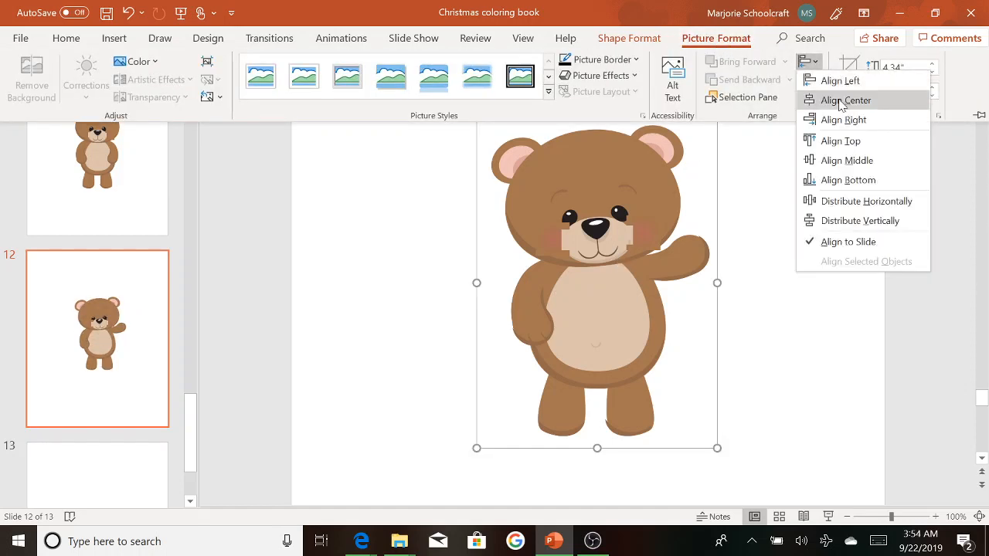
click(826, 101)
click(808, 62)
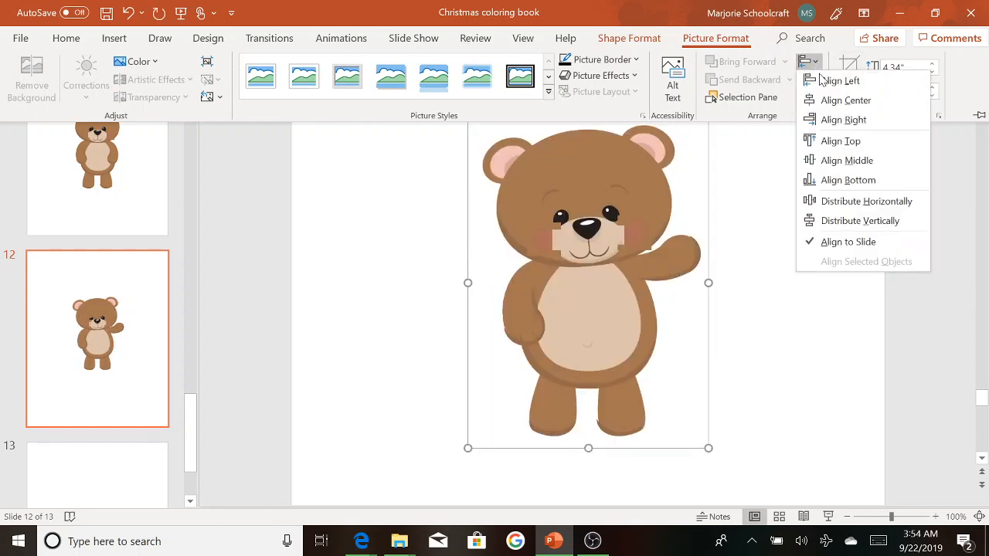
click(819, 160)
key(ctrl+F1)
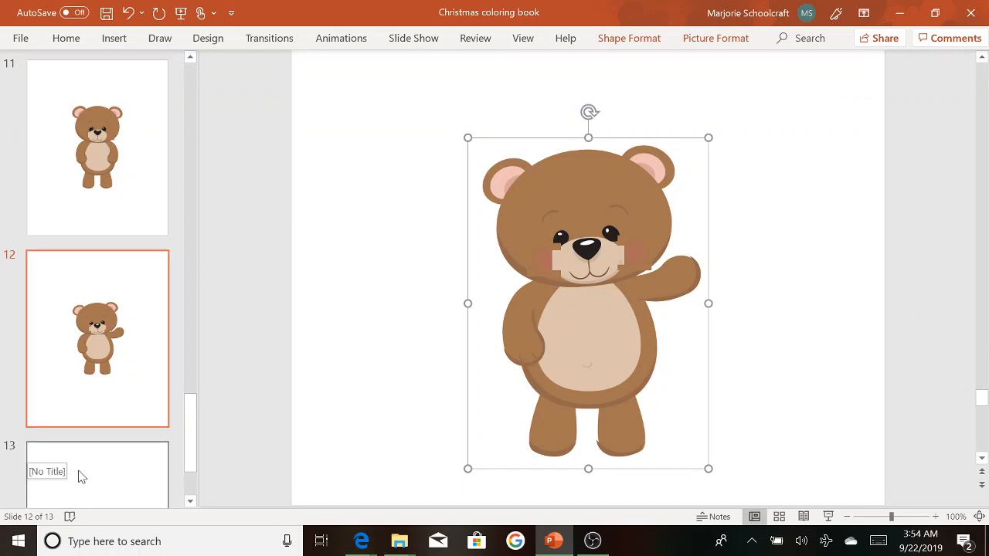
Return to slide 10, which holds the remaining small woodland graphics
drag(196, 413, 211, 378)
click(132, 196)
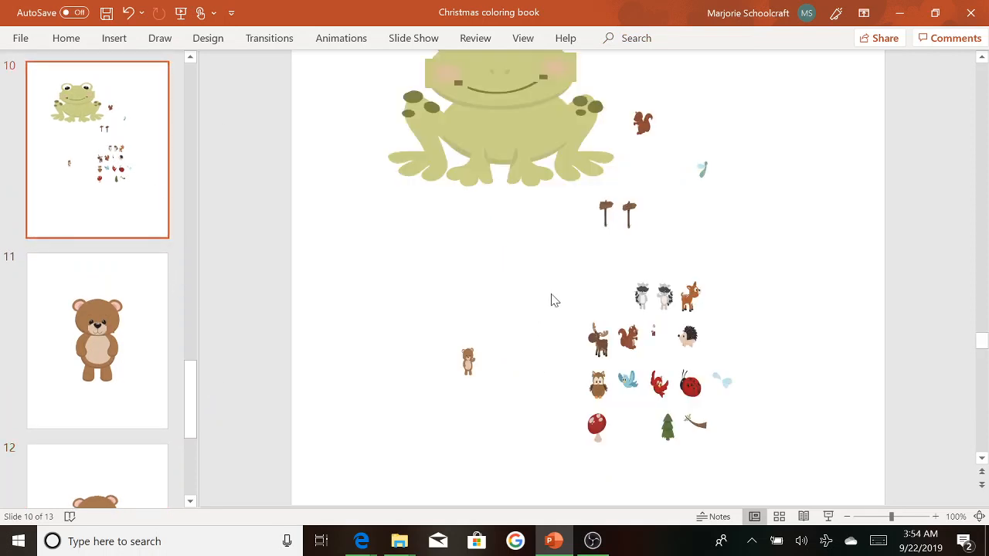
drag(558, 292, 617, 368)
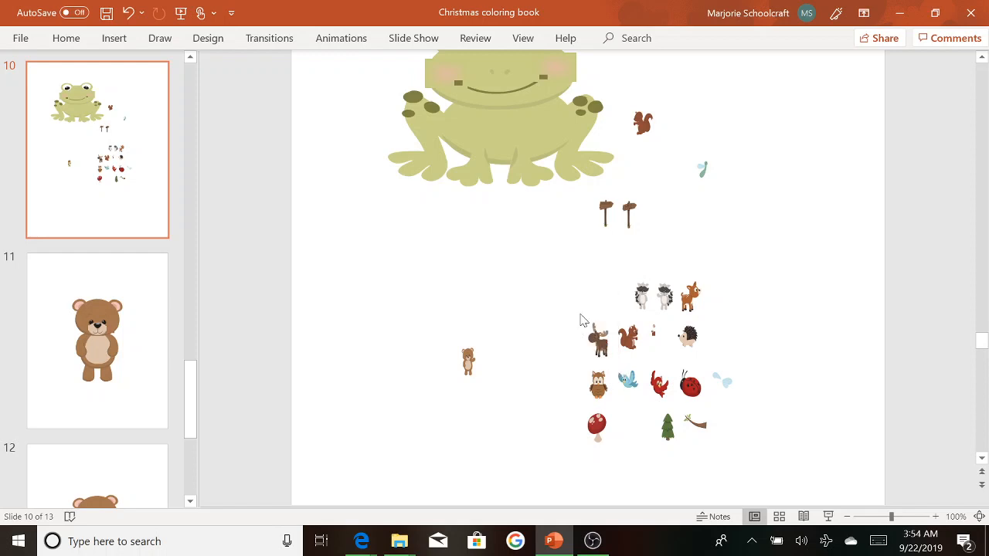
drag(582, 311, 560, 307)
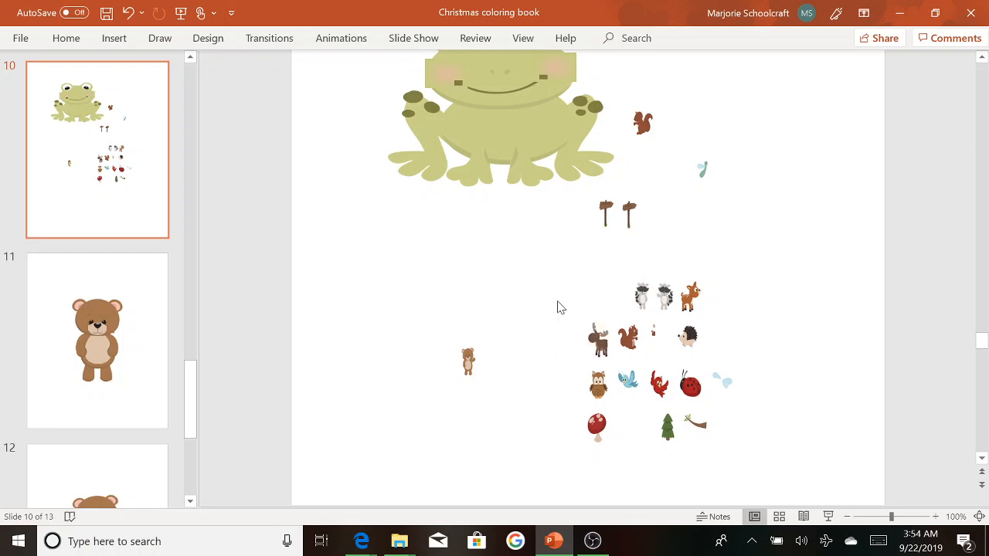
click(601, 344)
click(601, 341)
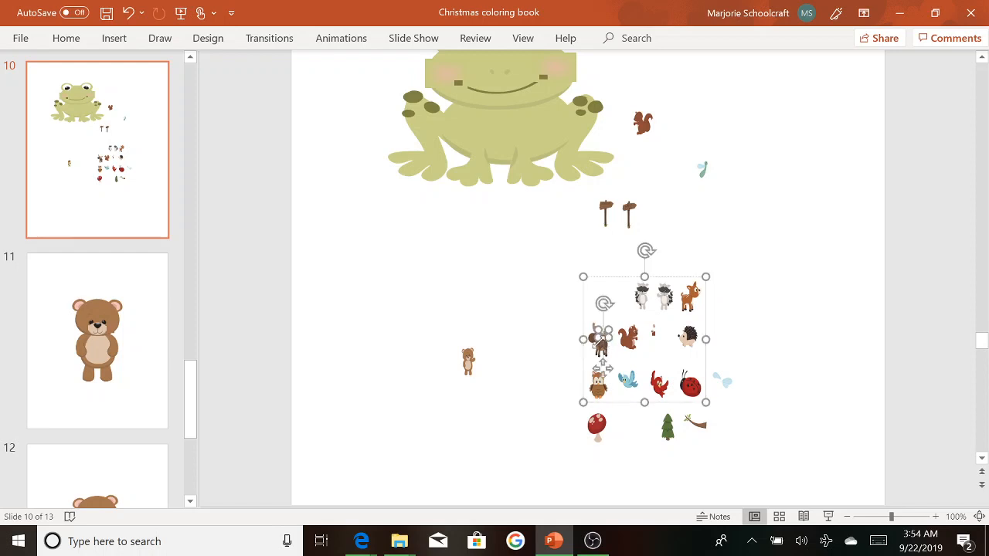
click(534, 324)
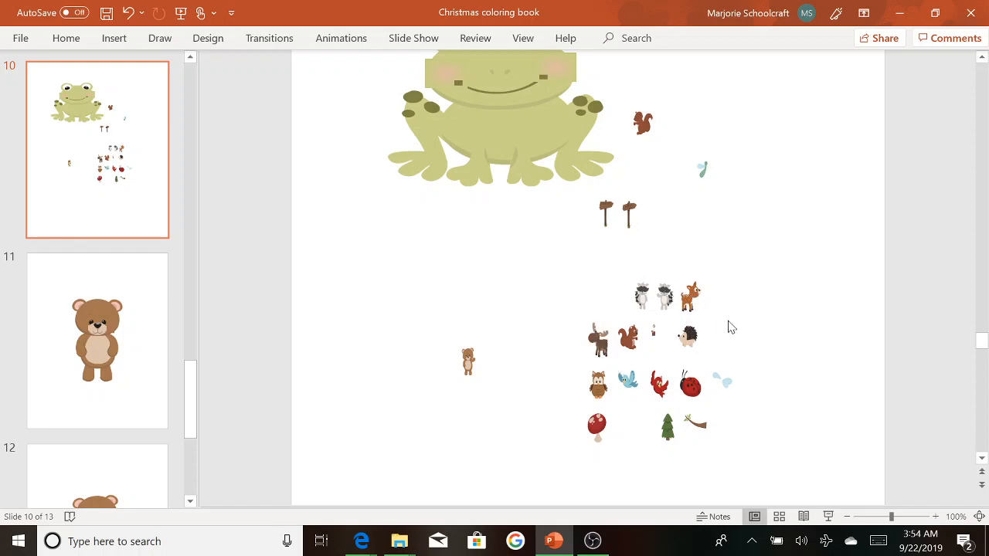
Ungroup the remaining animal set on slide 10 that contains the raccoons, deer, moose, hedgehog, owl and birds
click(703, 342)
click(699, 338)
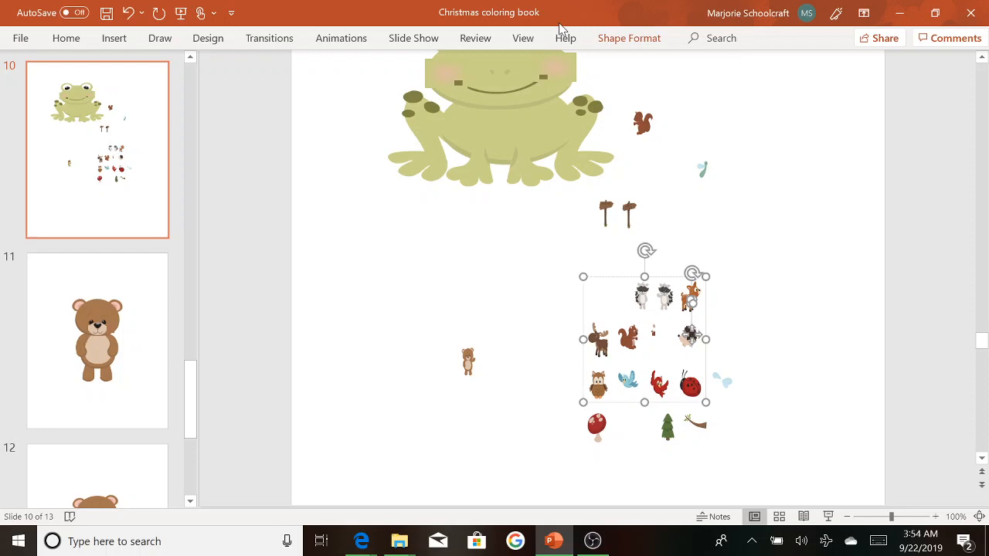
click(616, 43)
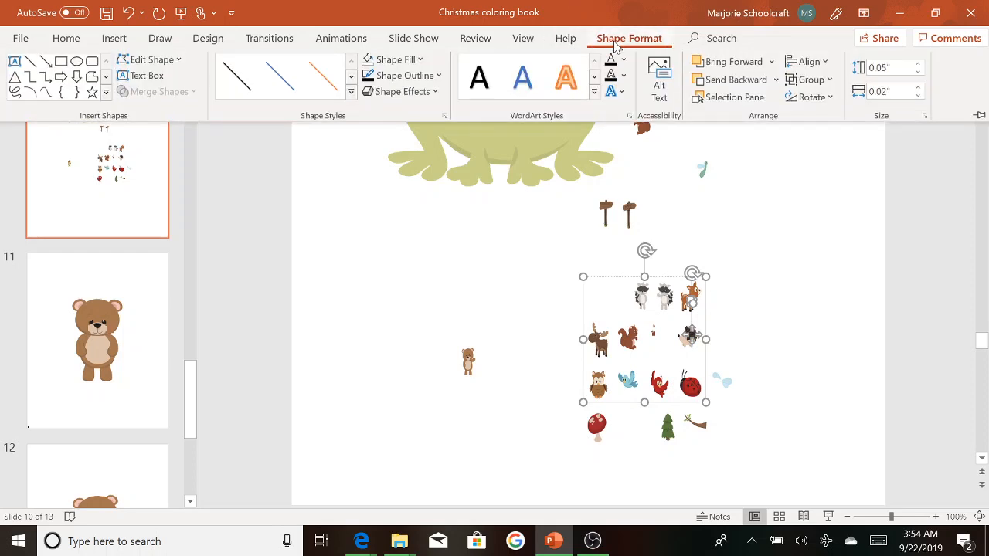
click(830, 79)
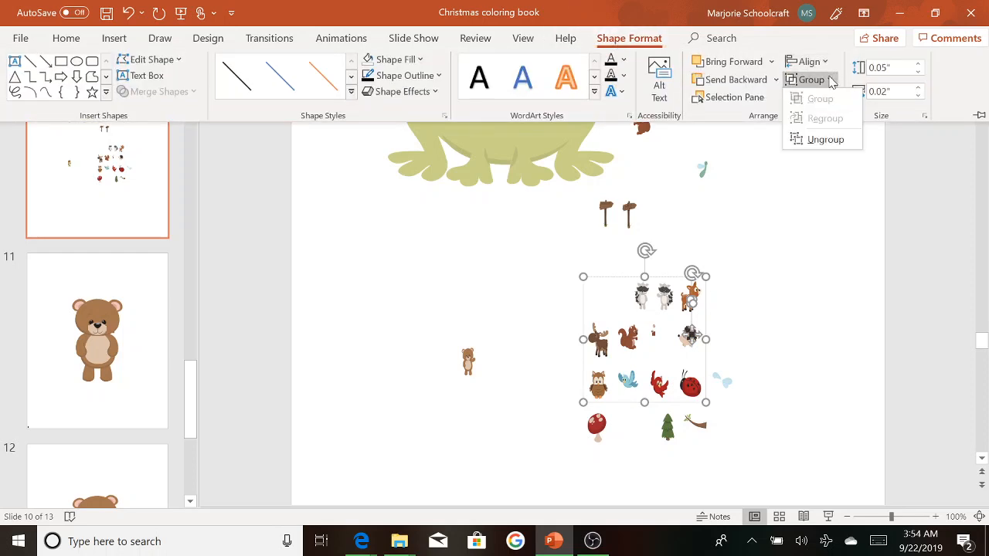
click(828, 140)
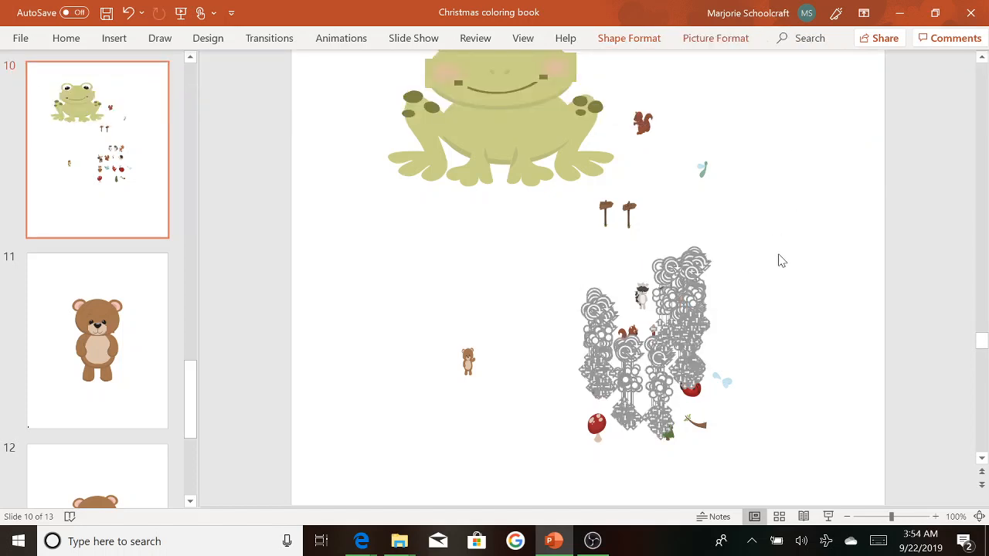
click(778, 260)
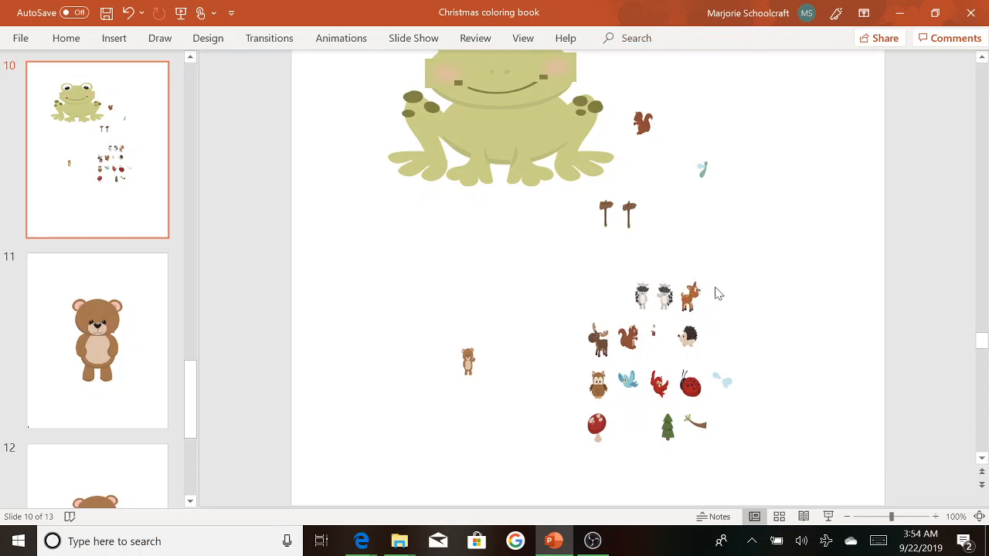
Select all the pieces of the small deer beside the raccoons and group them into one object
drag(717, 264, 678, 319)
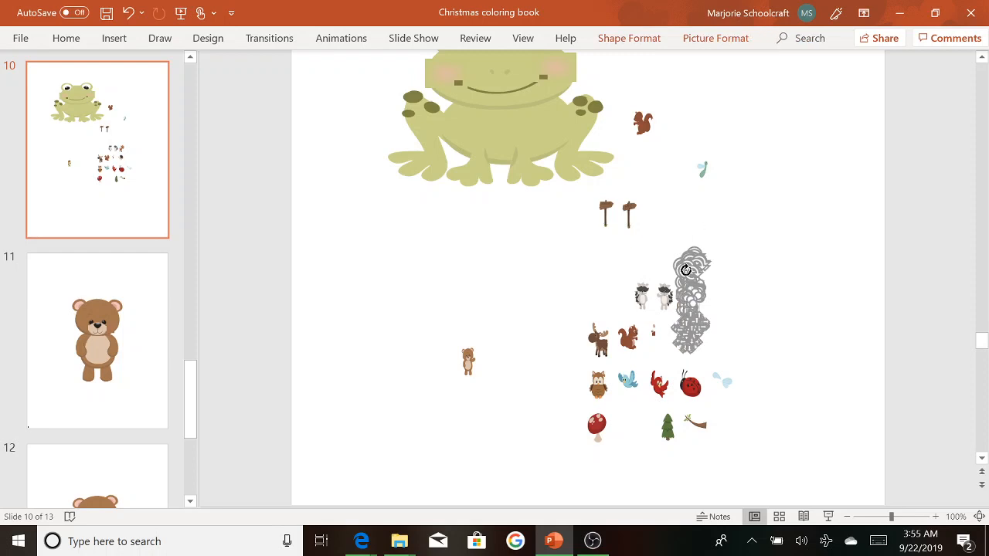
right_click(685, 268)
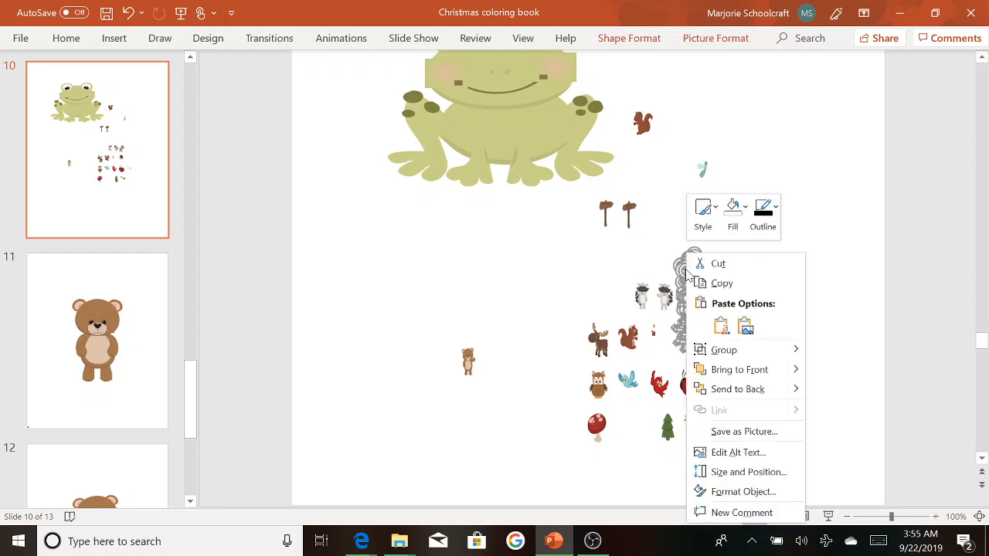
mouse_move(737, 353)
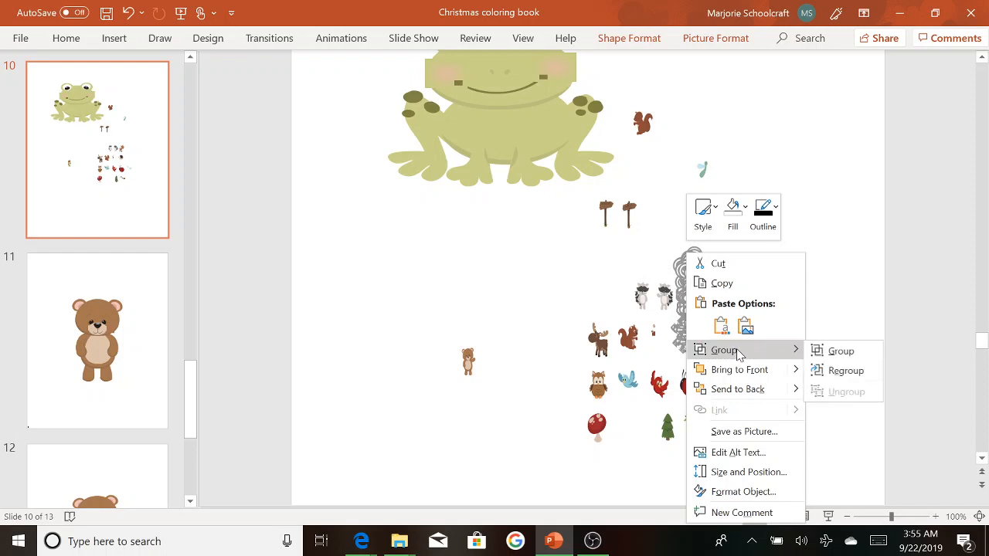
click(825, 352)
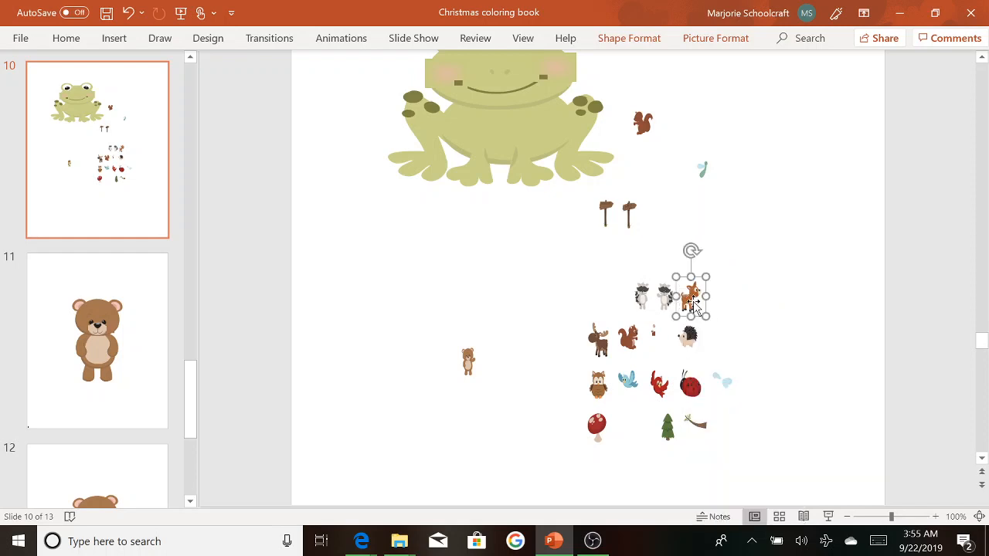
Move the grouped deer into the empty area below the frog and delete the small waving bear from slide 10
click(504, 279)
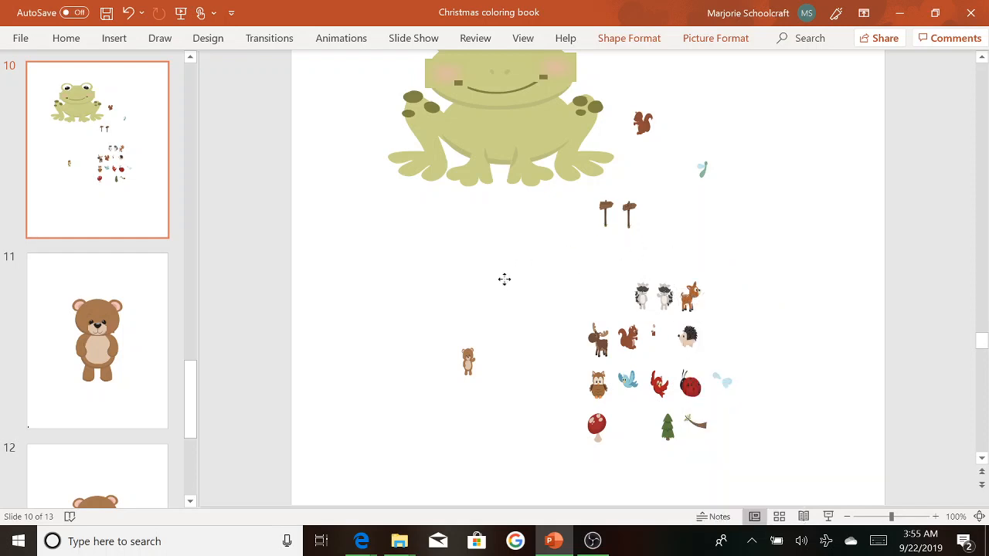
drag(504, 279, 504, 280)
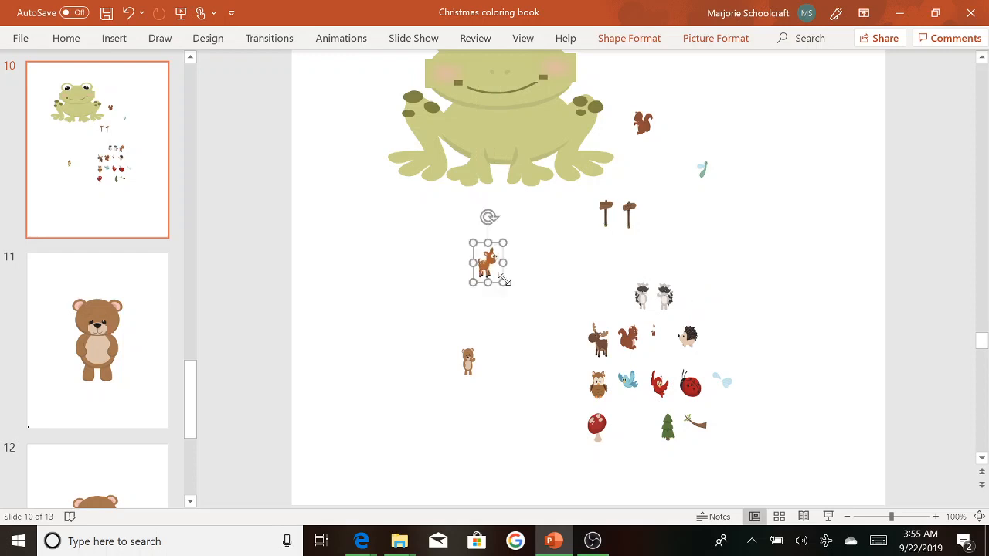
click(464, 376)
key(Delete)
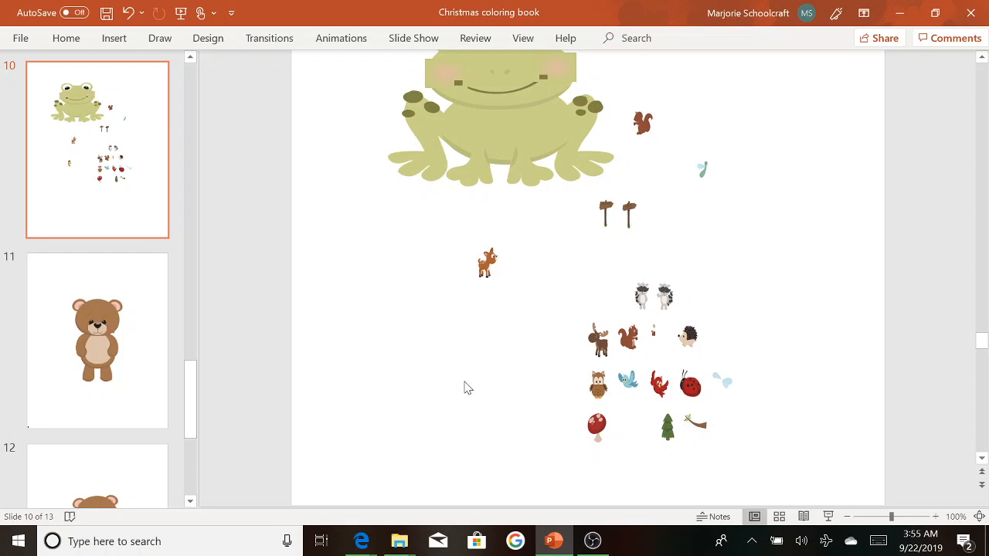
Copy the grouped deer from slide 10 and paste it onto blank slide 13
drag(455, 229, 524, 304)
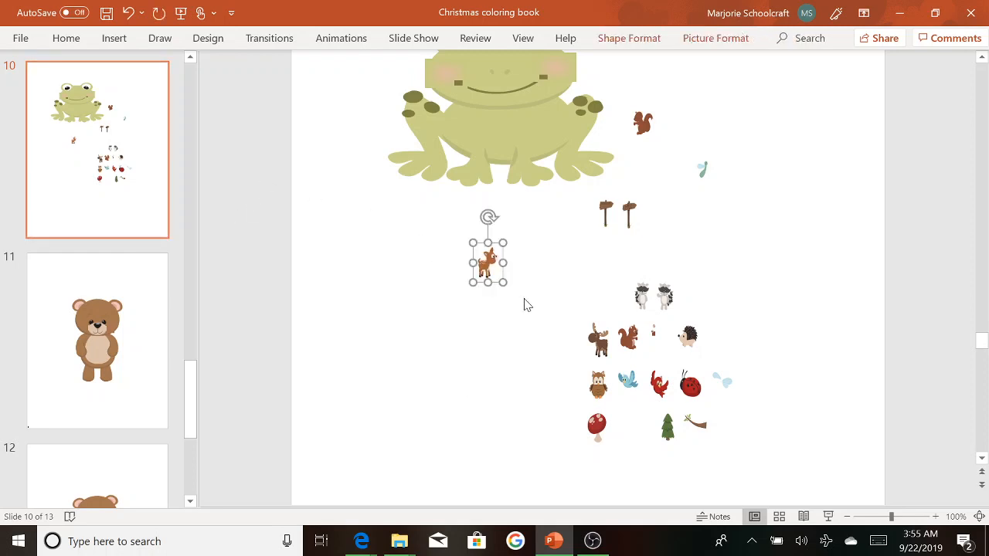
right_click(485, 270)
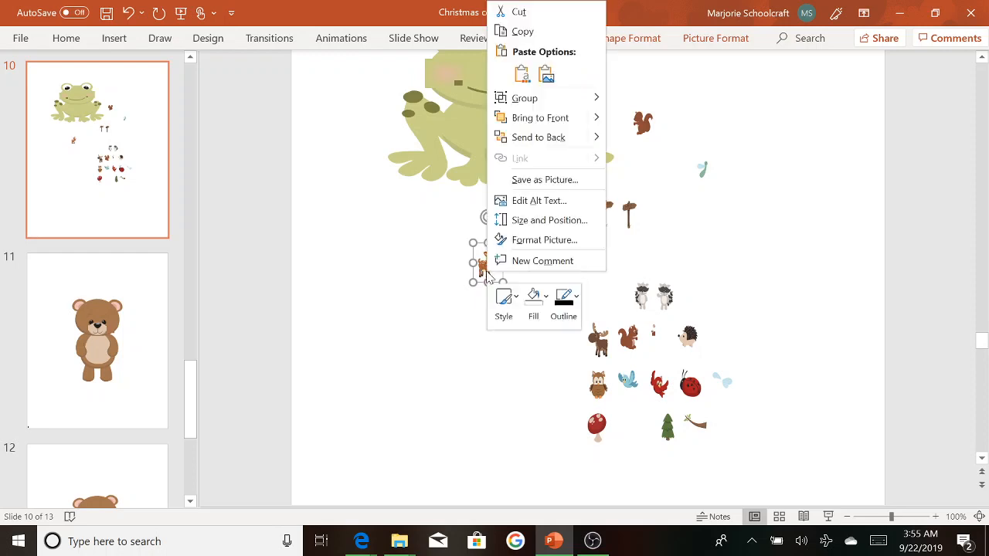
click(519, 32)
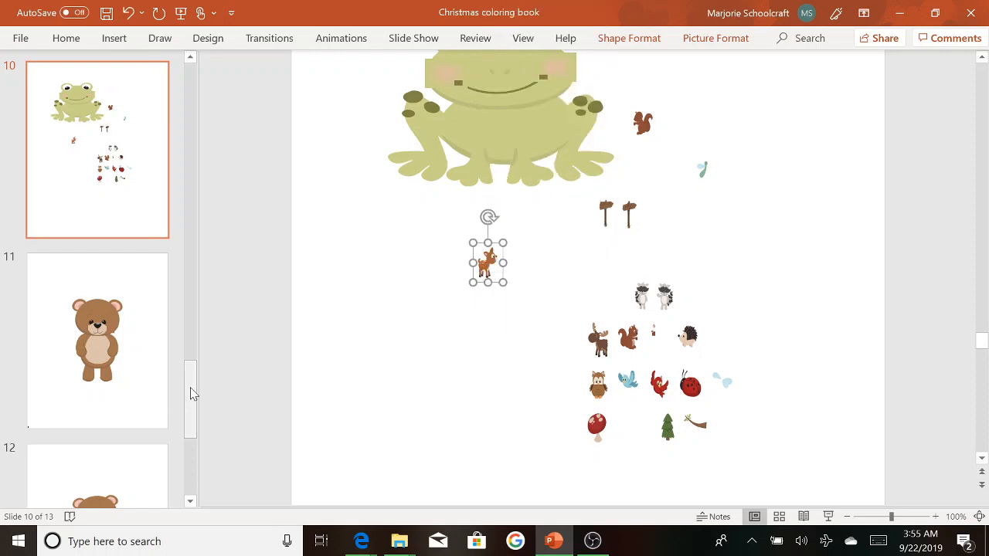
drag(190, 393, 190, 463)
click(97, 400)
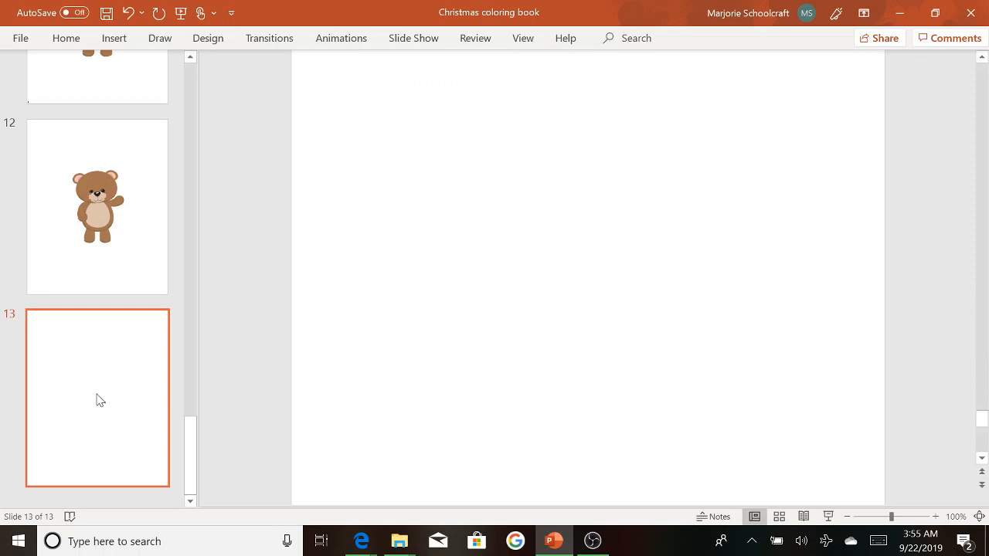
right_click(98, 399)
click(132, 179)
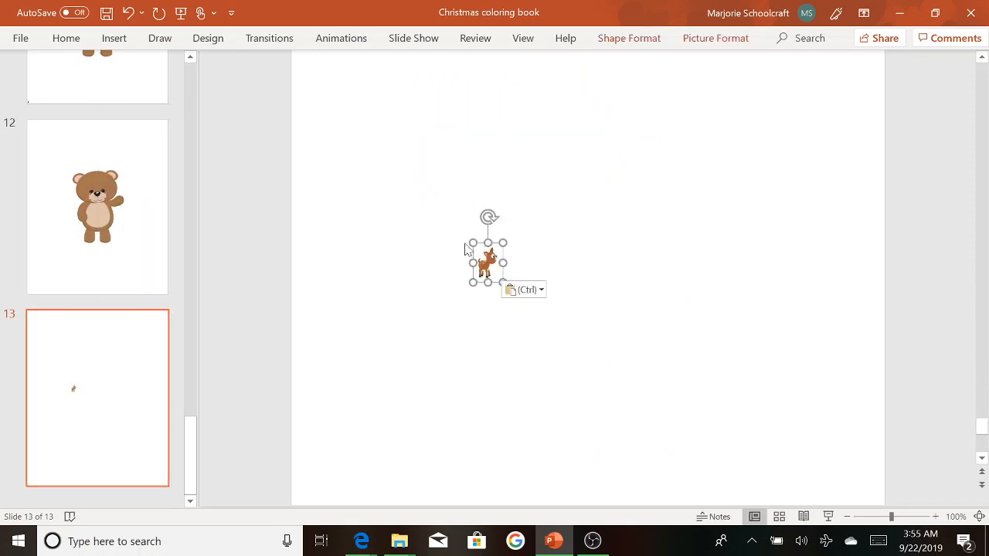
Enlarge the deer on slide 13 to about 4.58" high by 4.36" wide and shift it toward the slide's center
drag(506, 243, 700, 40)
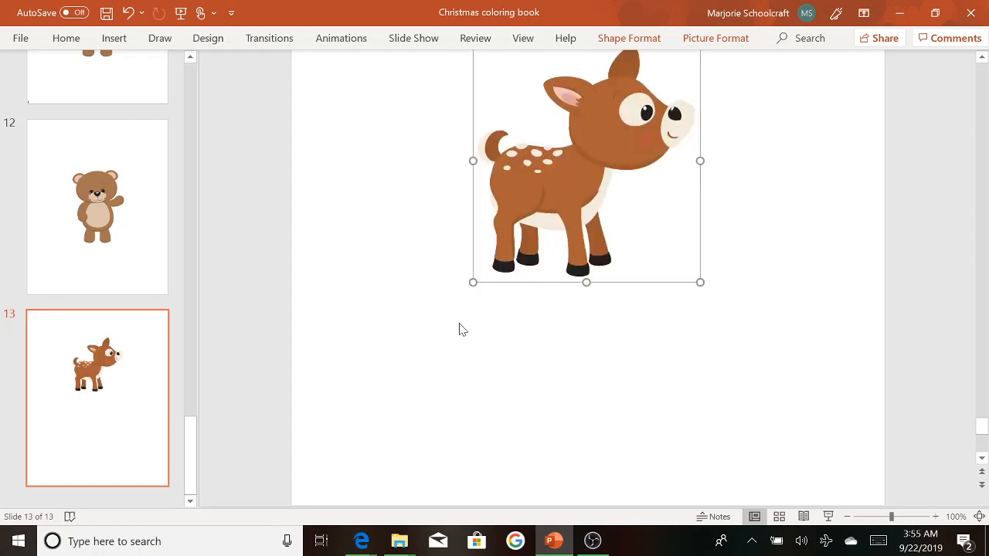
drag(474, 283, 374, 382)
drag(525, 341, 525, 340)
drag(581, 214, 618, 204)
Align the enlarged deer to the middle and center of slide 13
click(714, 39)
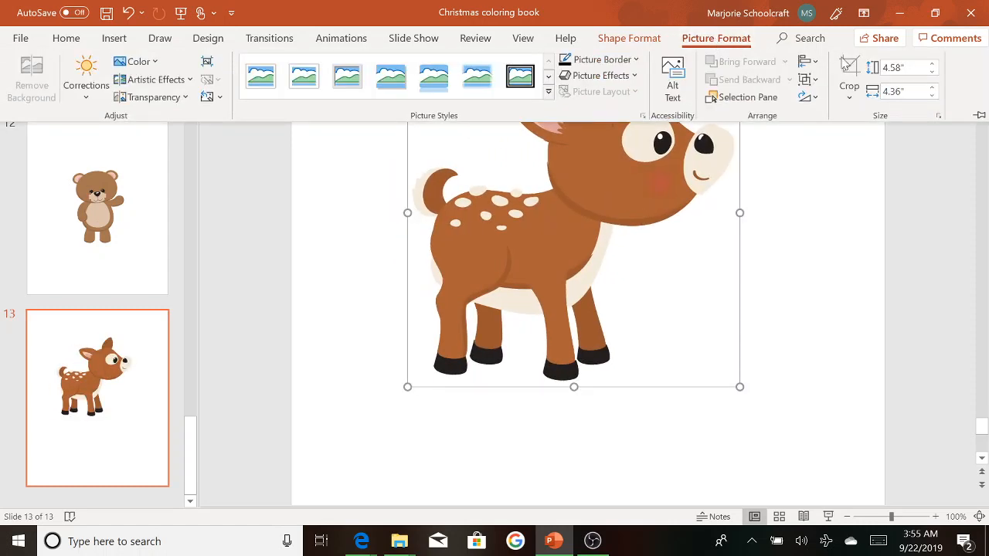
click(801, 67)
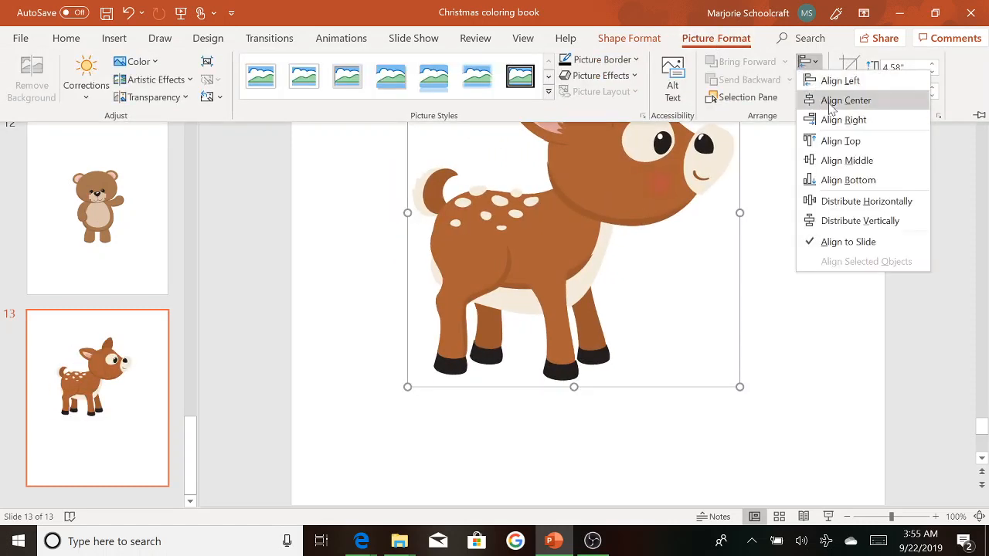
click(839, 160)
click(807, 65)
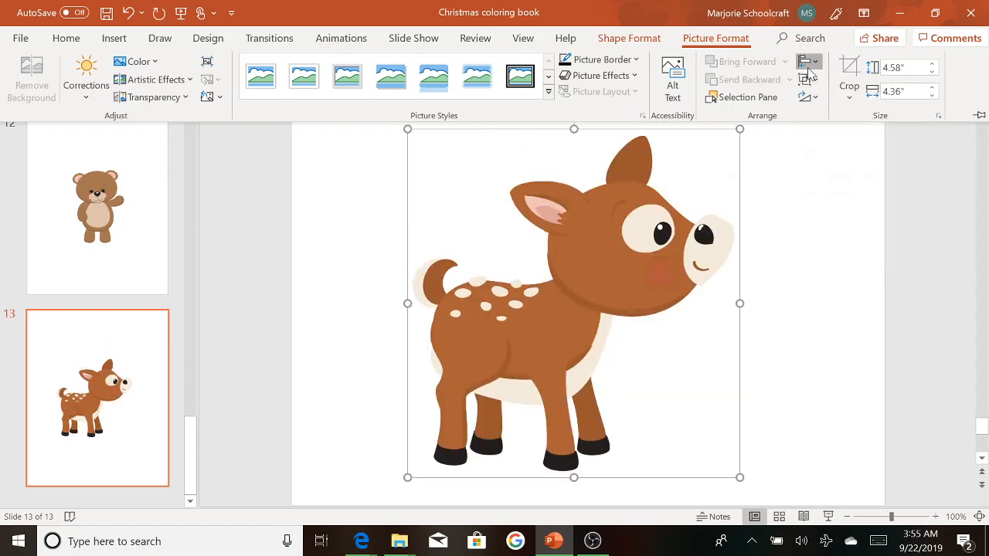
click(850, 100)
key(ctrl+F1)
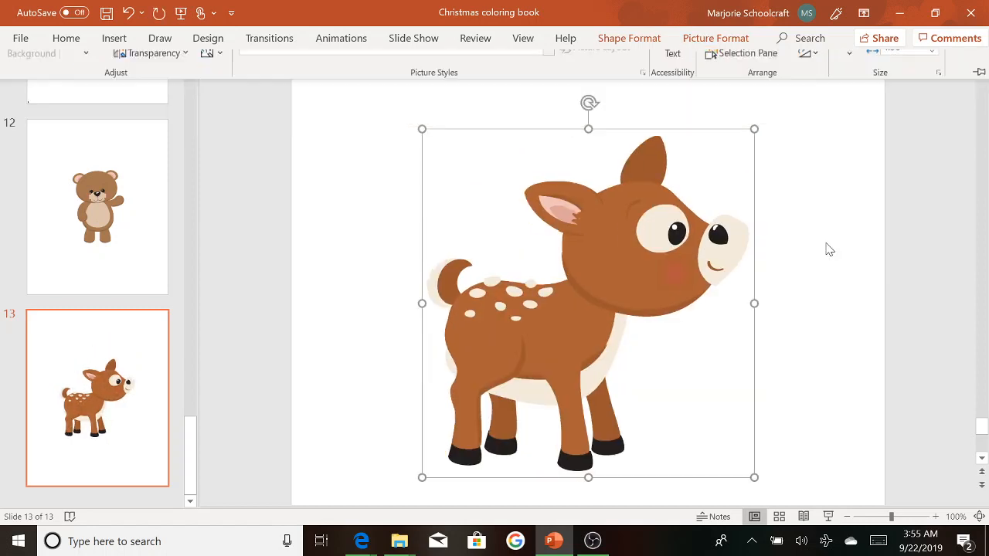
Return to slide 10 and delete the small deer together with all the animals and plants below the signposts
click(122, 95)
click(87, 347)
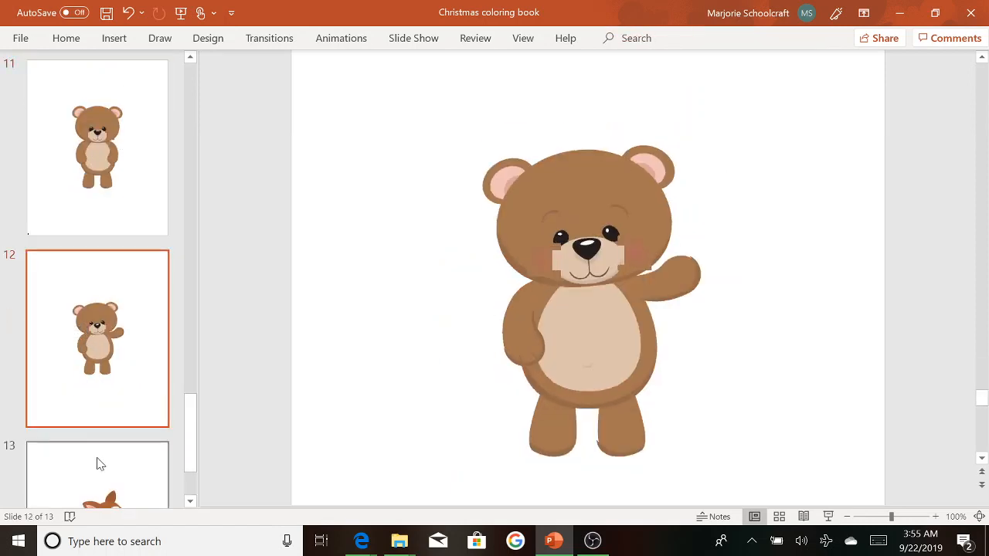
click(99, 468)
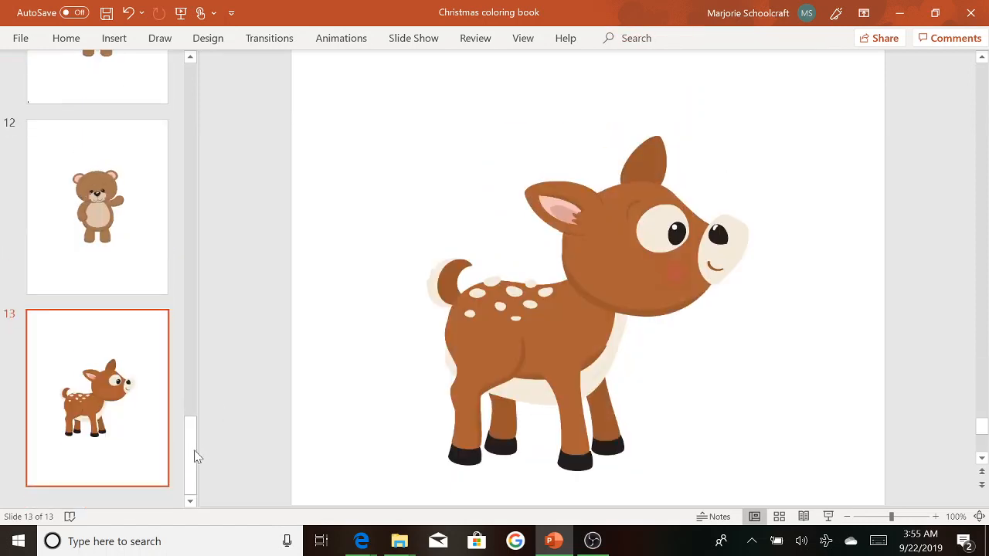
drag(194, 455, 211, 364)
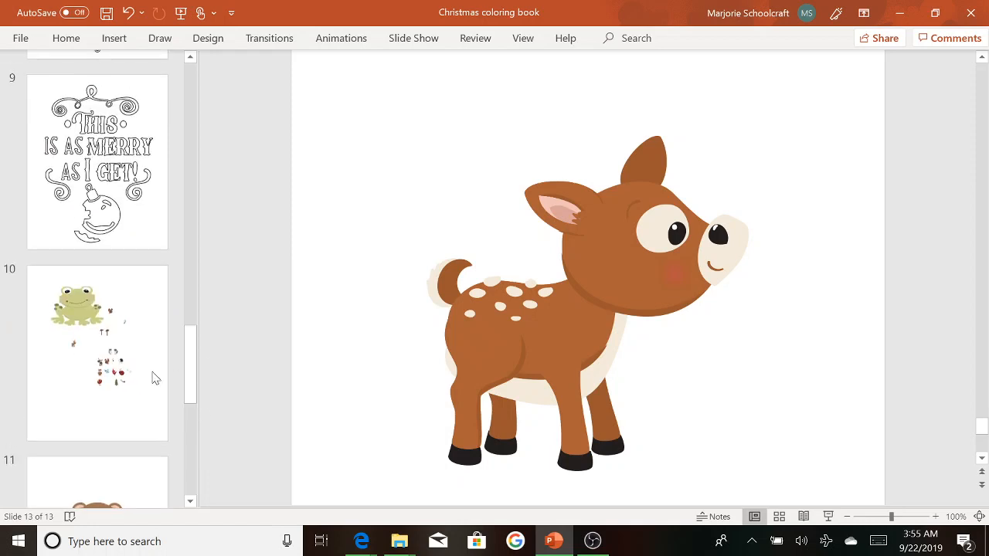
click(112, 351)
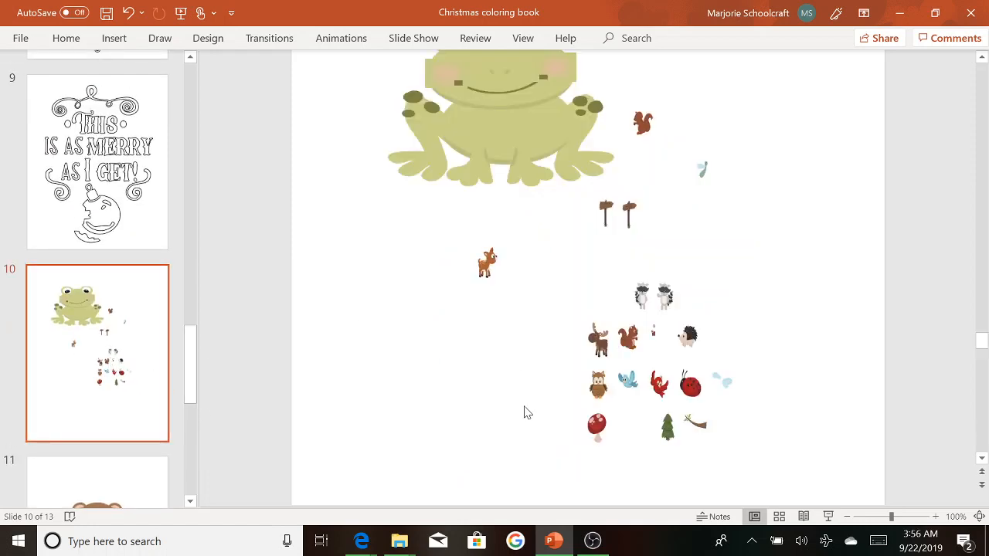
drag(470, 244, 817, 462)
key(Delete)
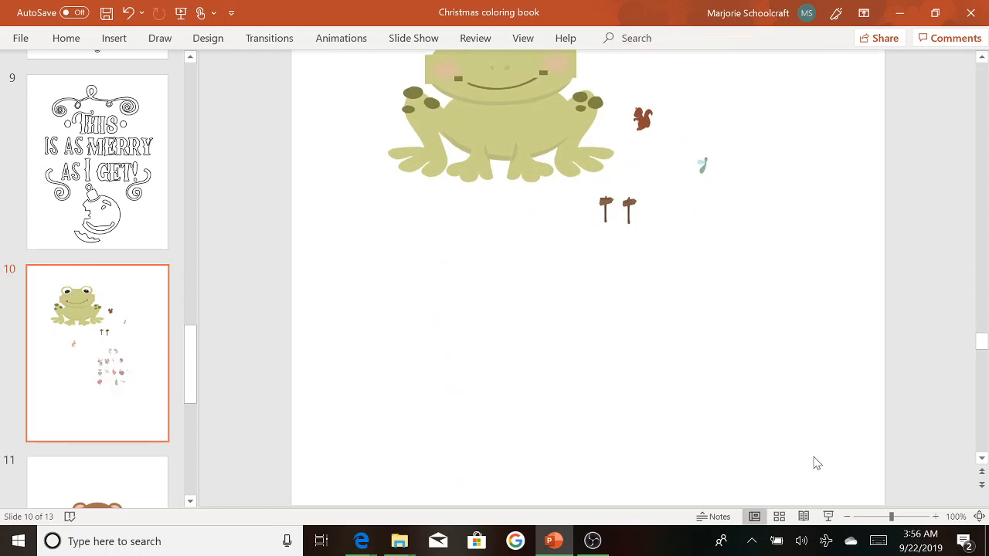
Delete the small squirrel, the dragonfly and the two signposts beside the frog on slide 10
click(640, 112)
drag(626, 98, 745, 203)
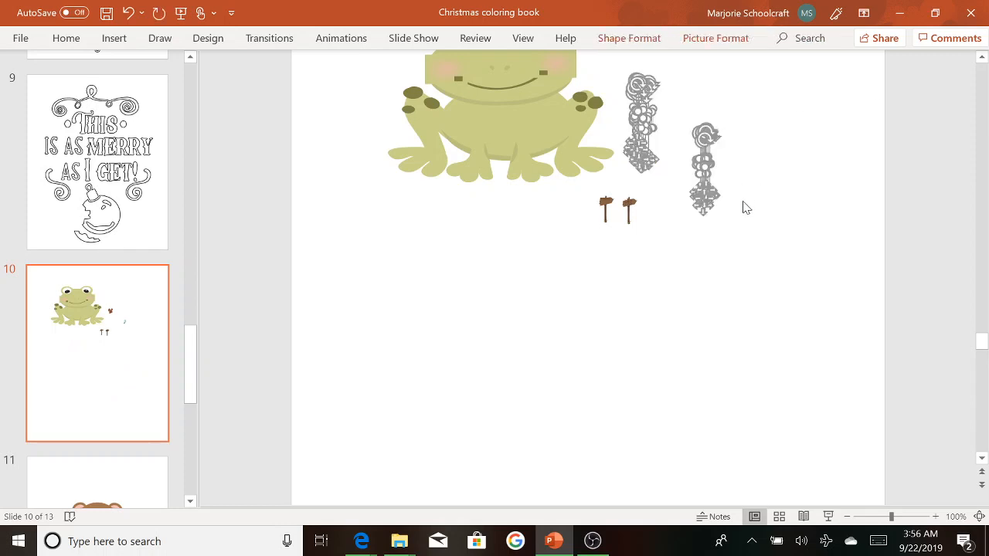
key(Delete)
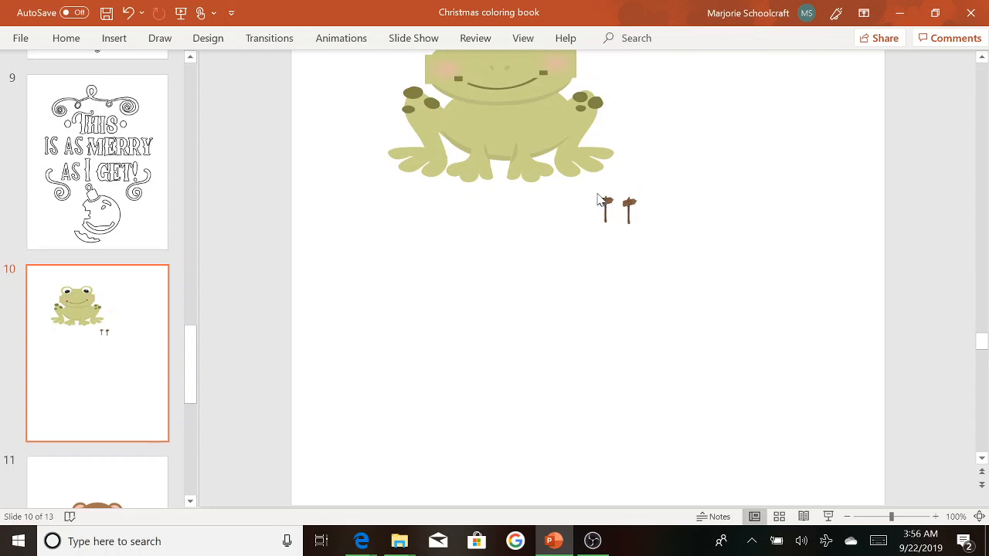
drag(597, 190, 651, 249)
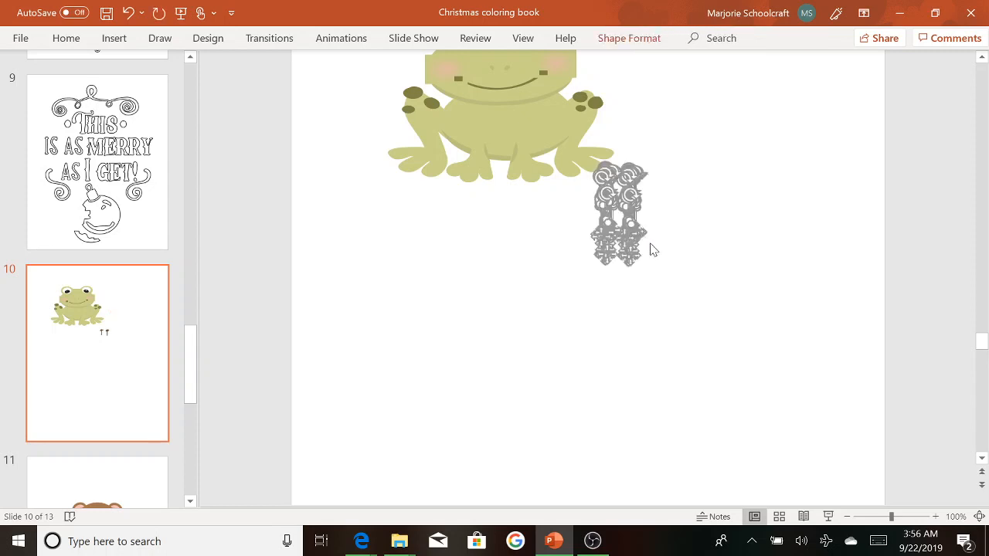
key(Delete)
Enlarge the frog on slide 10 to about 4.49" high by 4.48" wide and shift it toward the slide's center
click(526, 151)
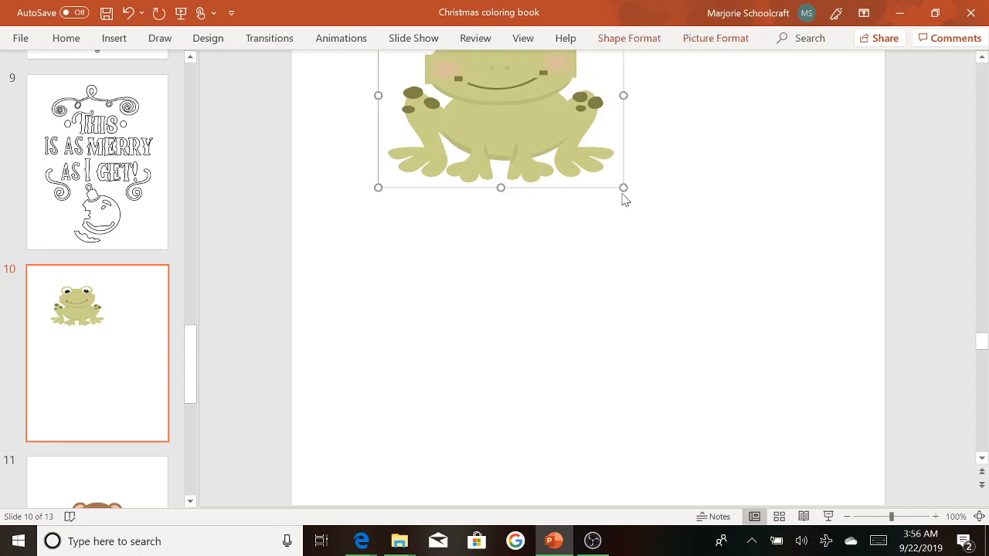
drag(627, 194, 720, 344)
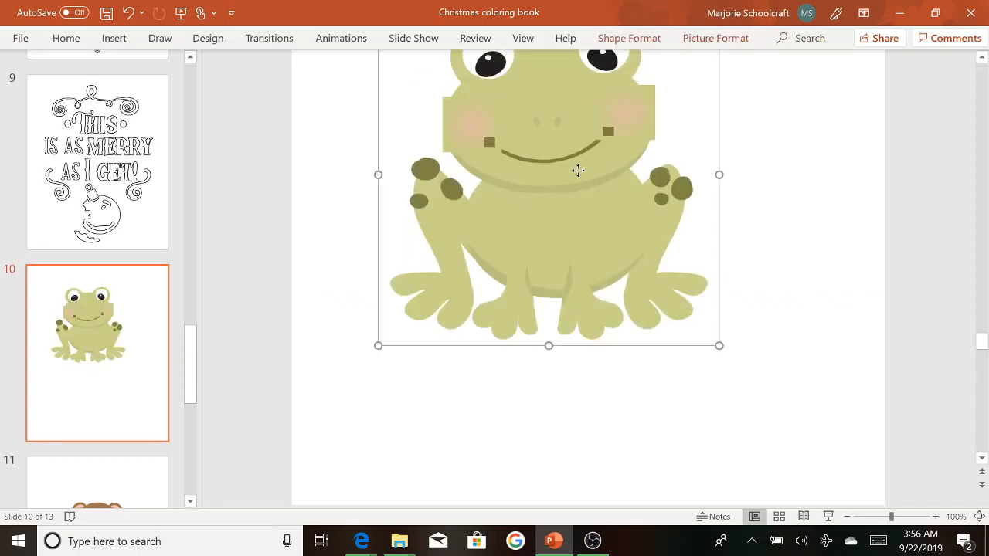
drag(579, 167, 630, 285)
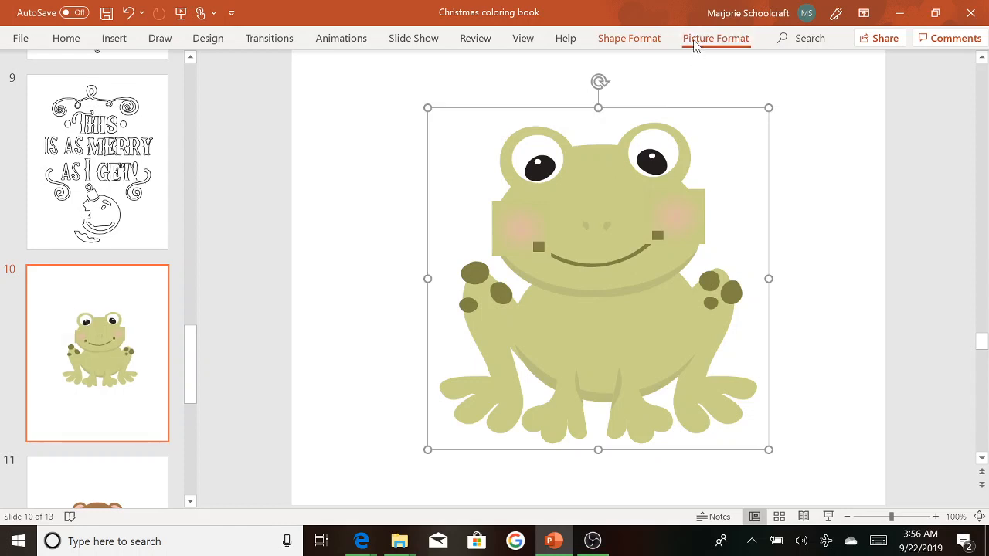
Align the enlarged frog to the center and middle of slide 10
click(718, 45)
click(808, 61)
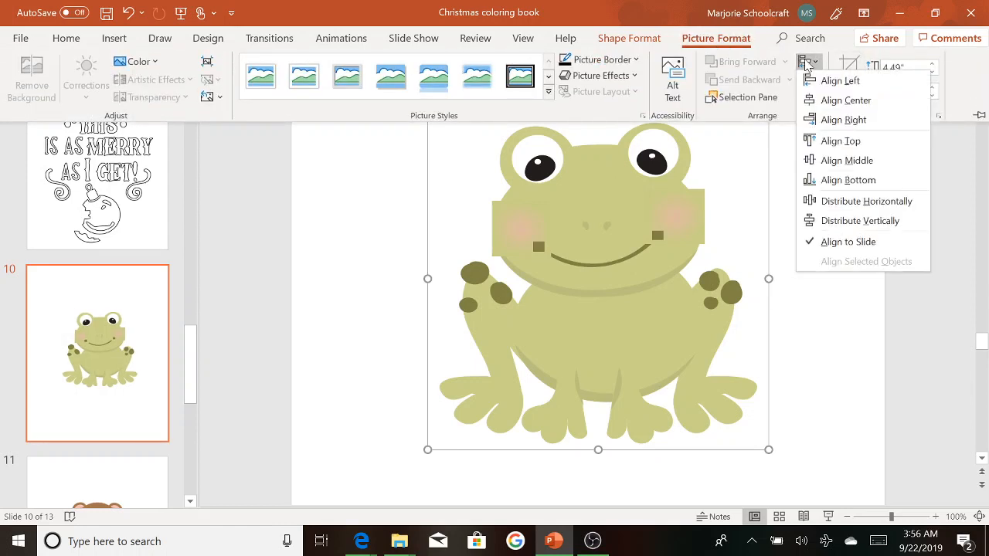
click(834, 81)
click(808, 61)
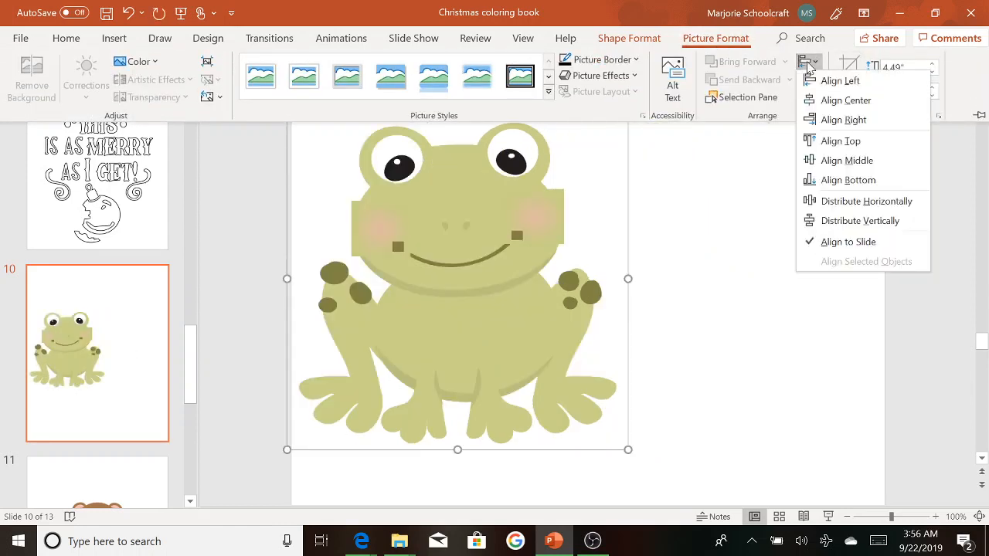
click(842, 102)
click(808, 61)
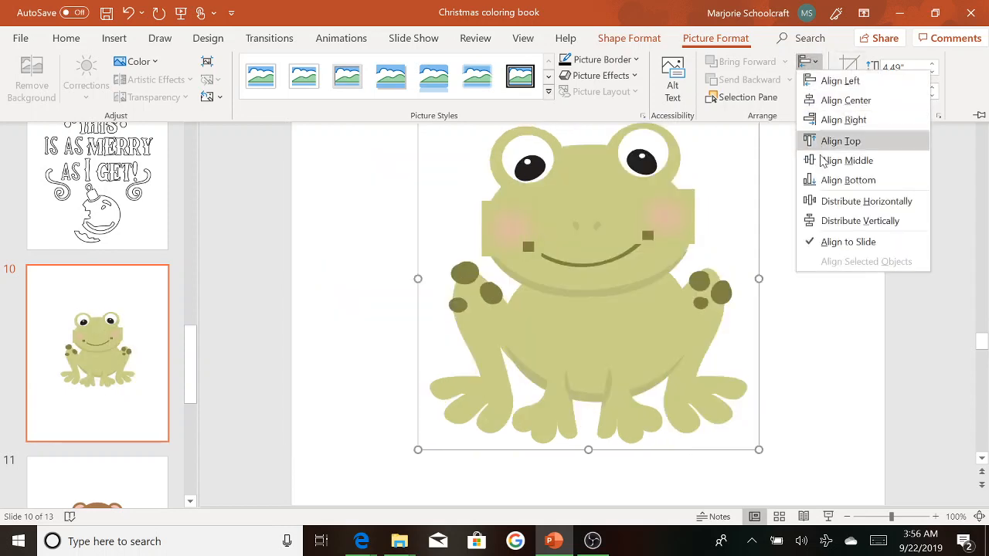
click(842, 160)
key(ctrl+F1)
click(791, 358)
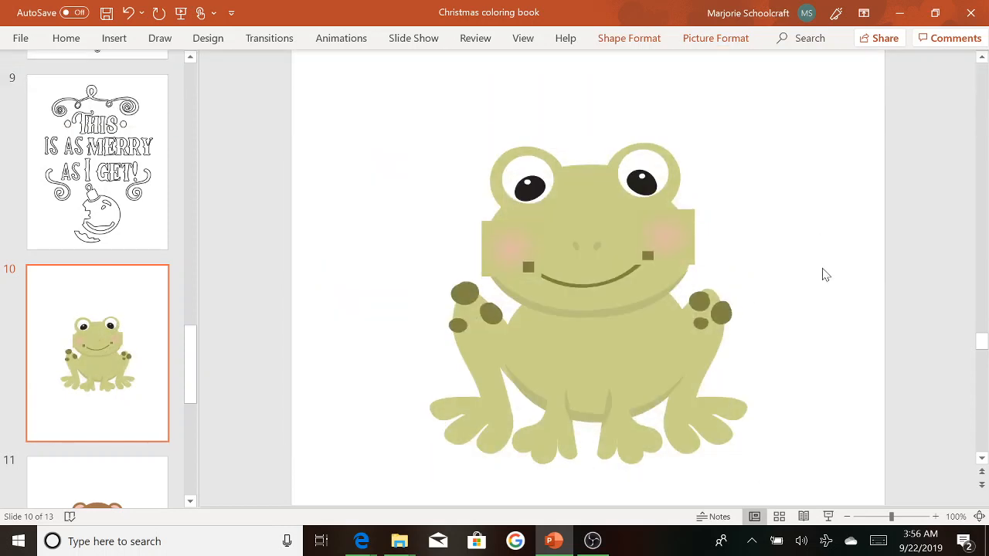
Apply a black picture border to the grouped frog so all its parts are outlined
click(609, 239)
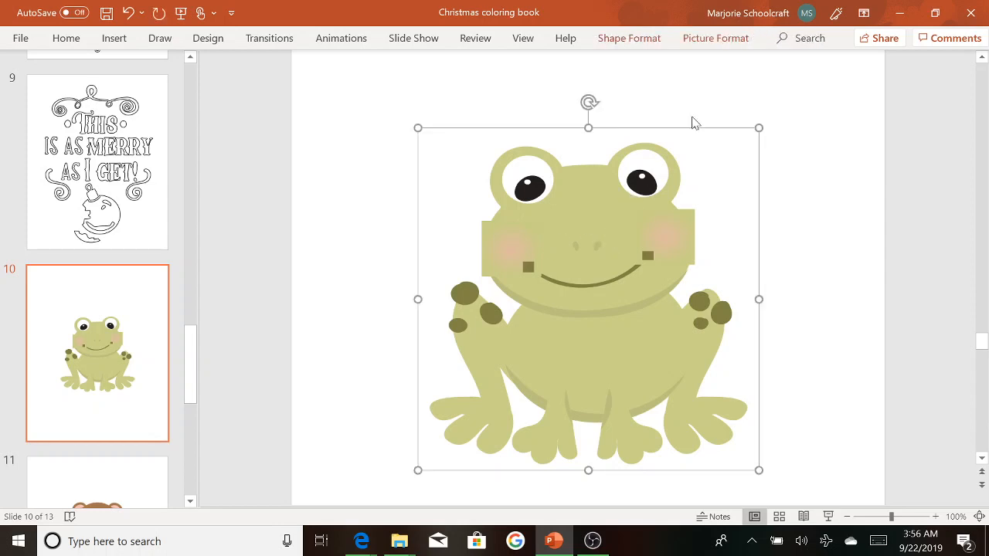
click(705, 40)
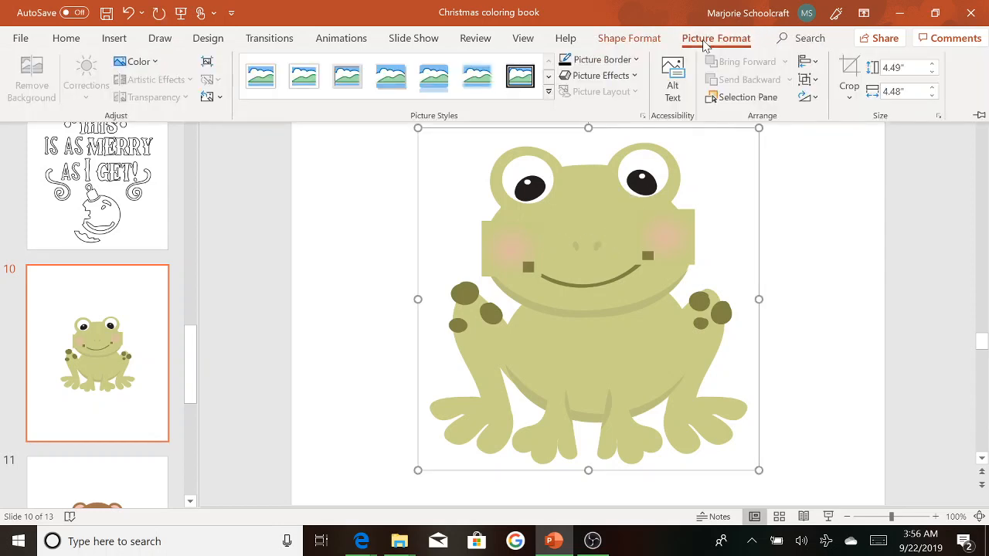
click(632, 62)
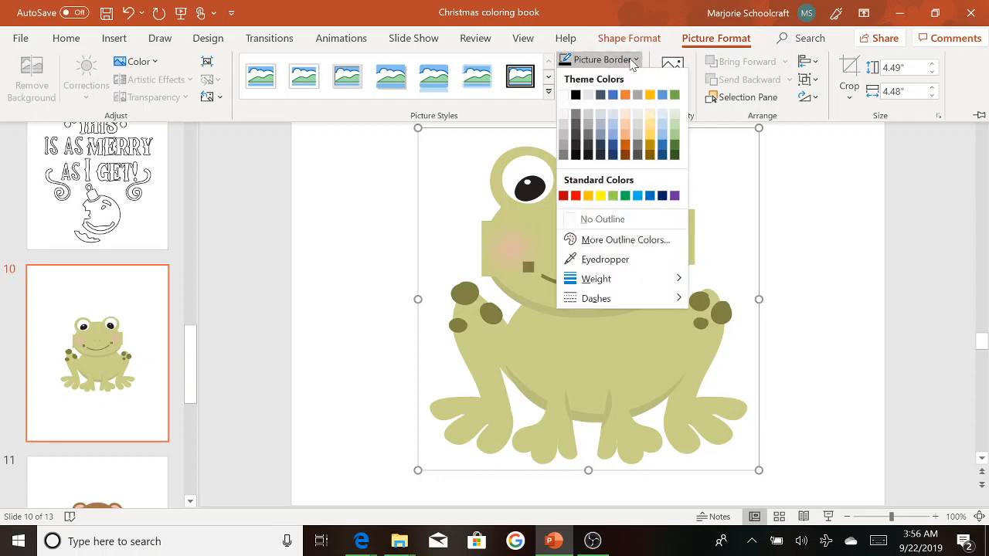
click(575, 94)
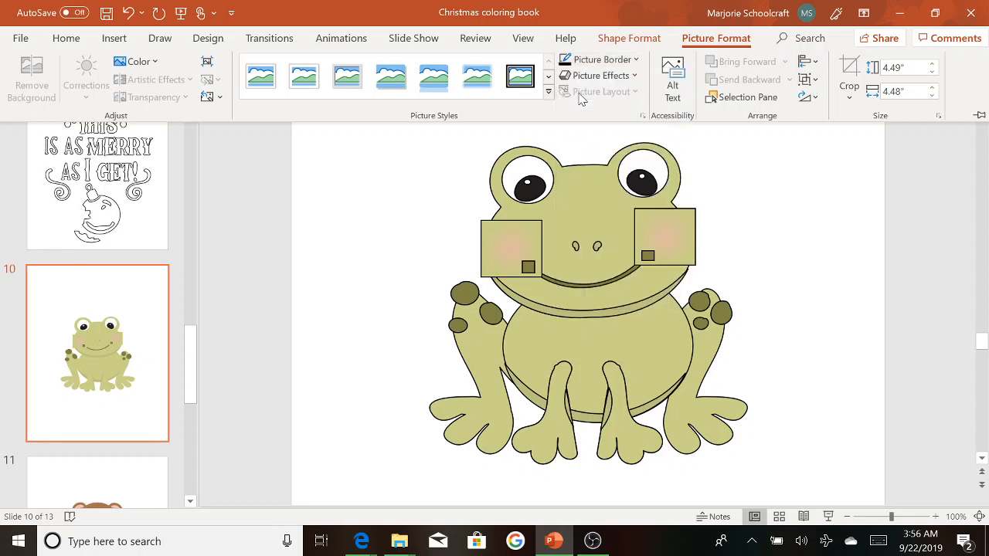
Shift the frog slightly sideways and ungroup it into separate shapes
click(665, 295)
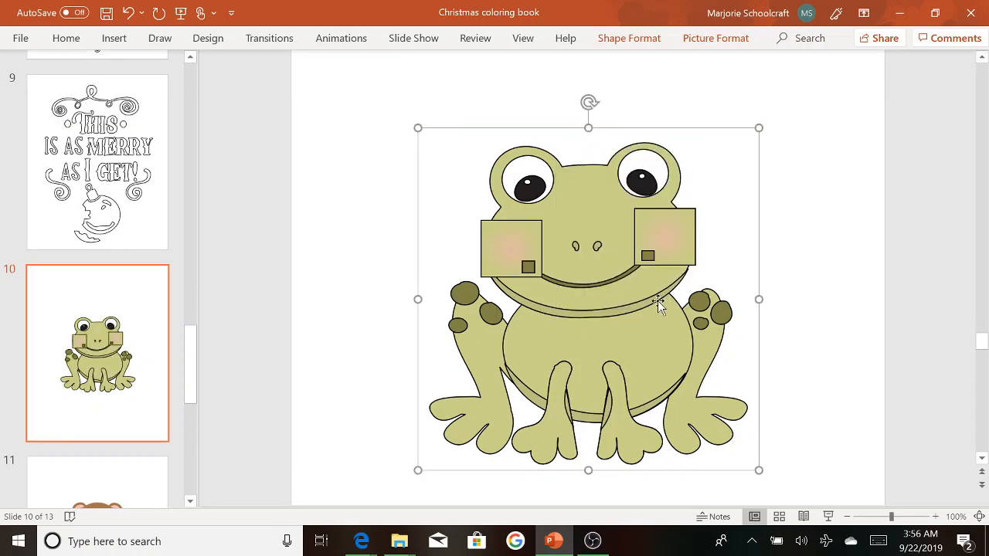
click(666, 309)
drag(665, 310, 661, 310)
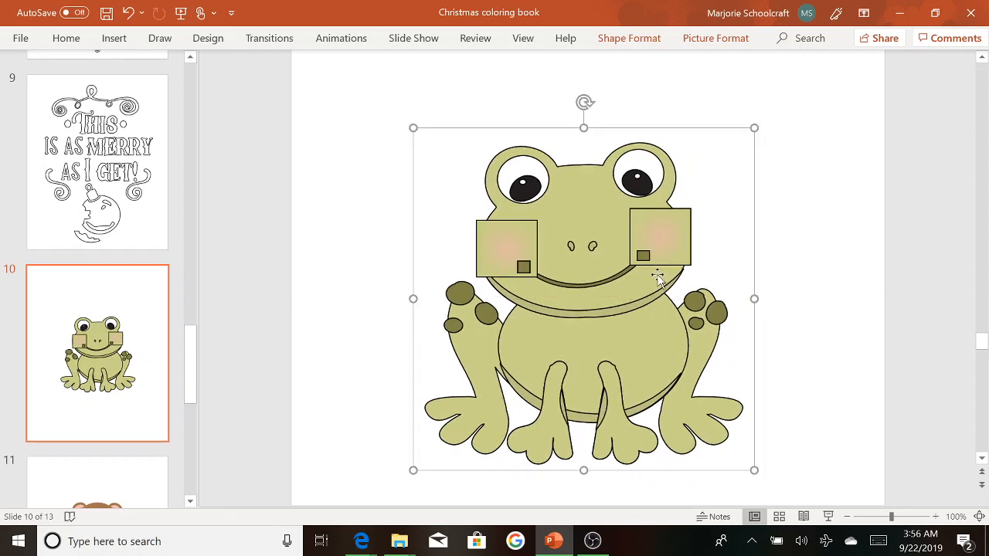
click(657, 221)
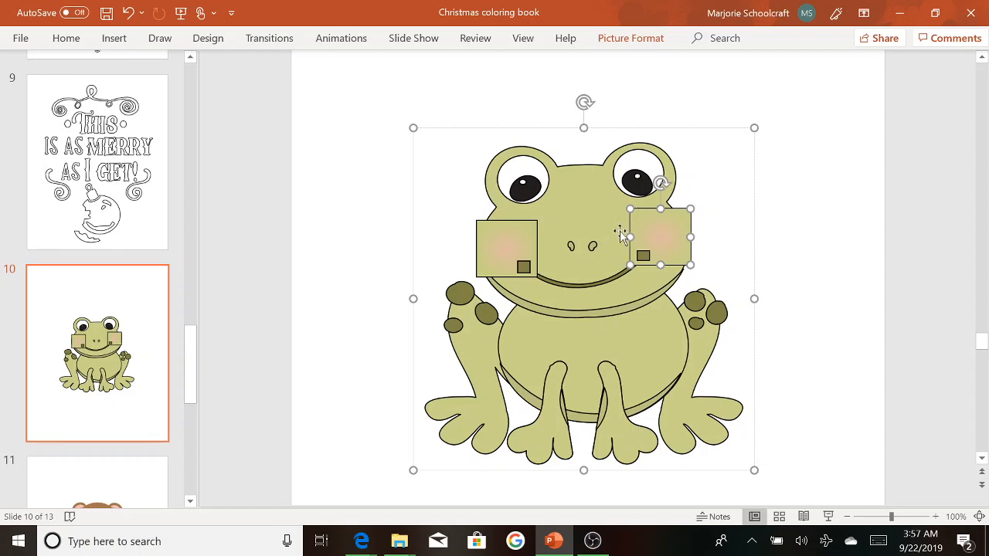
click(737, 208)
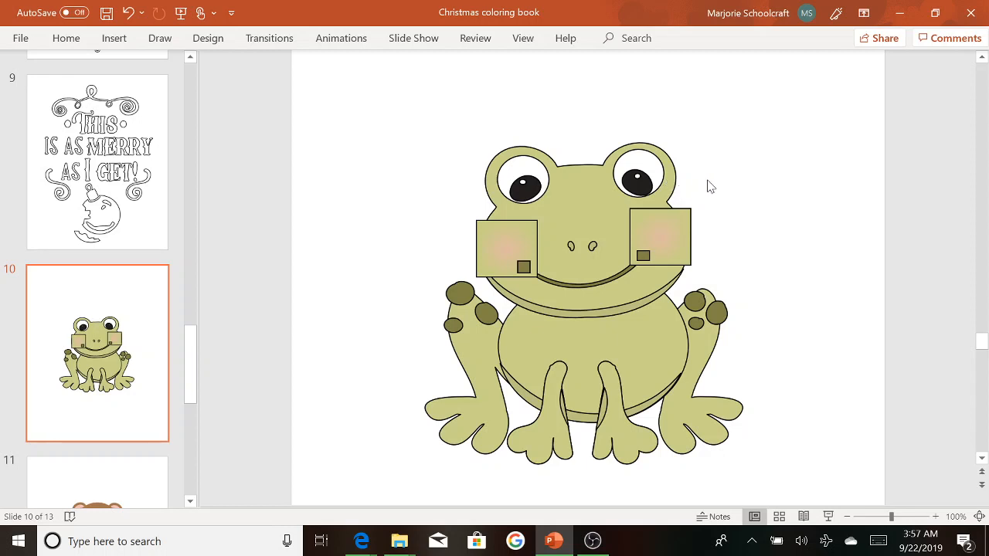
click(662, 227)
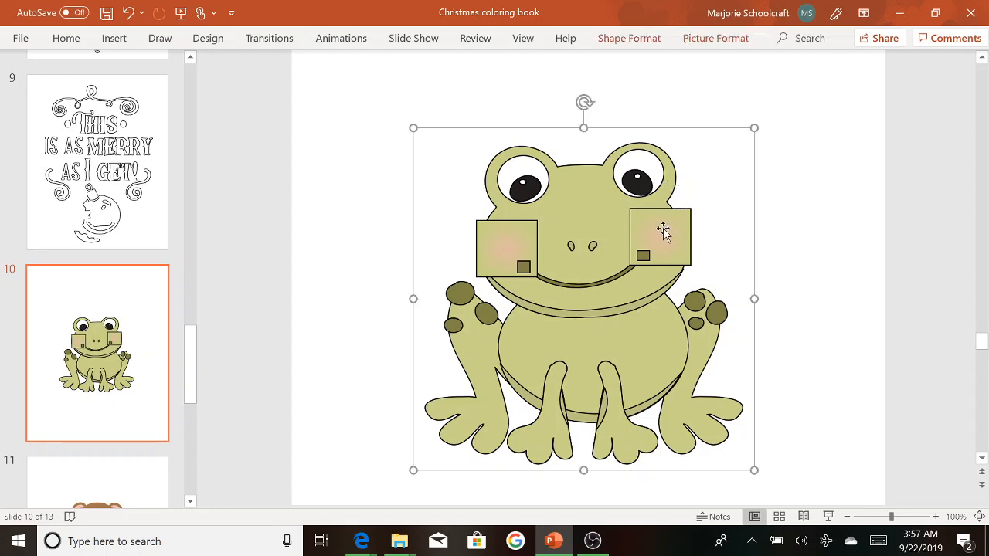
click(646, 225)
right_click(640, 224)
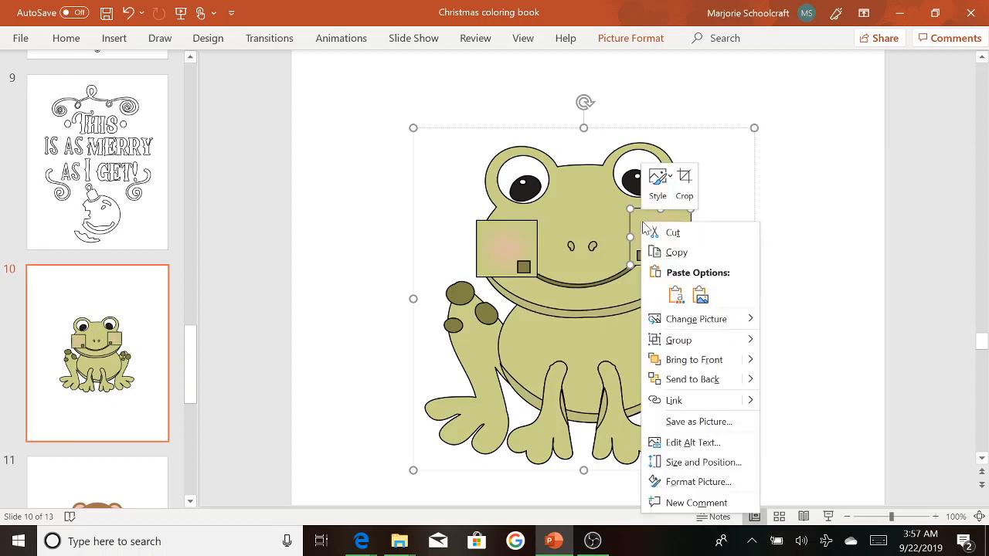
mouse_move(703, 340)
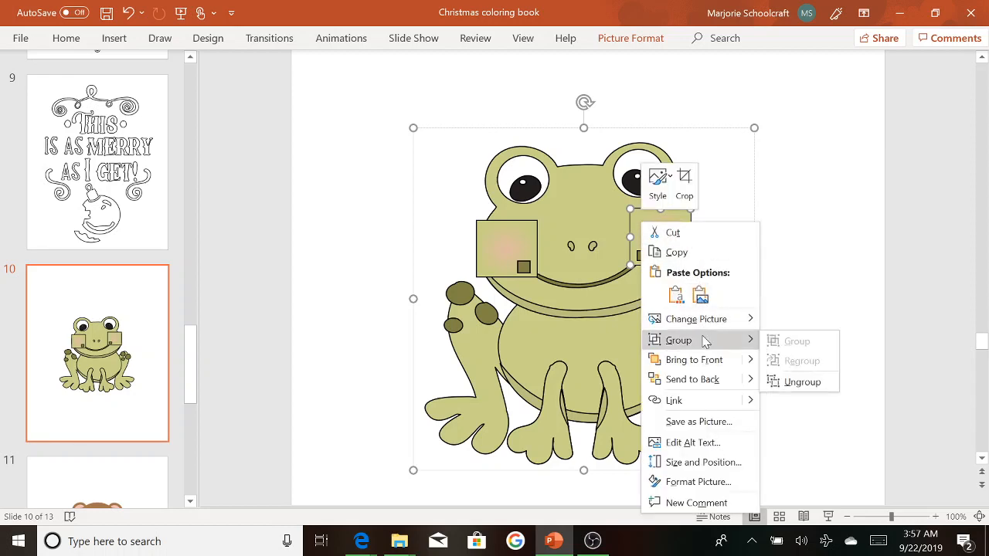
click(781, 381)
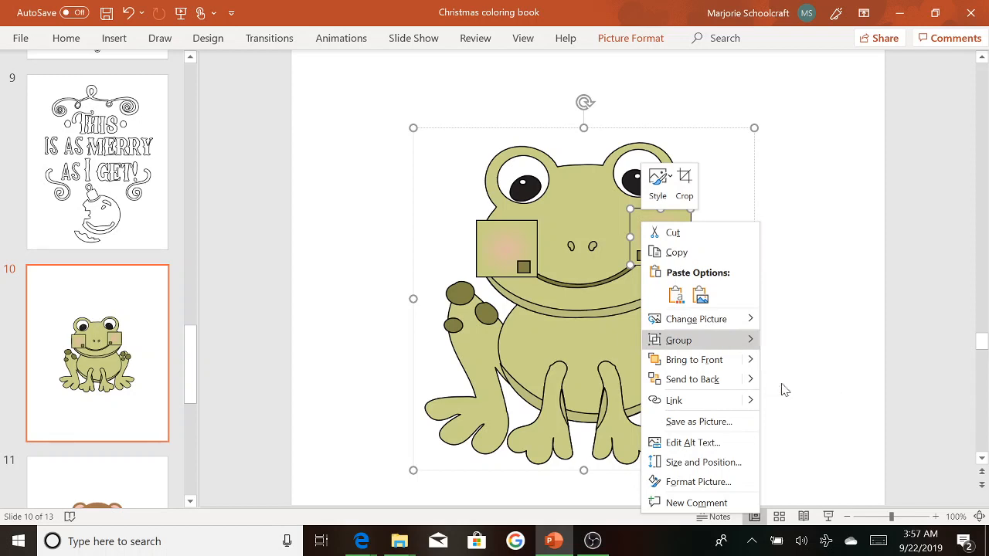
click(782, 187)
Move the two blush squares and the two small mouth-corner squares off the frog's face
click(649, 234)
drag(649, 234, 741, 200)
drag(486, 257, 377, 189)
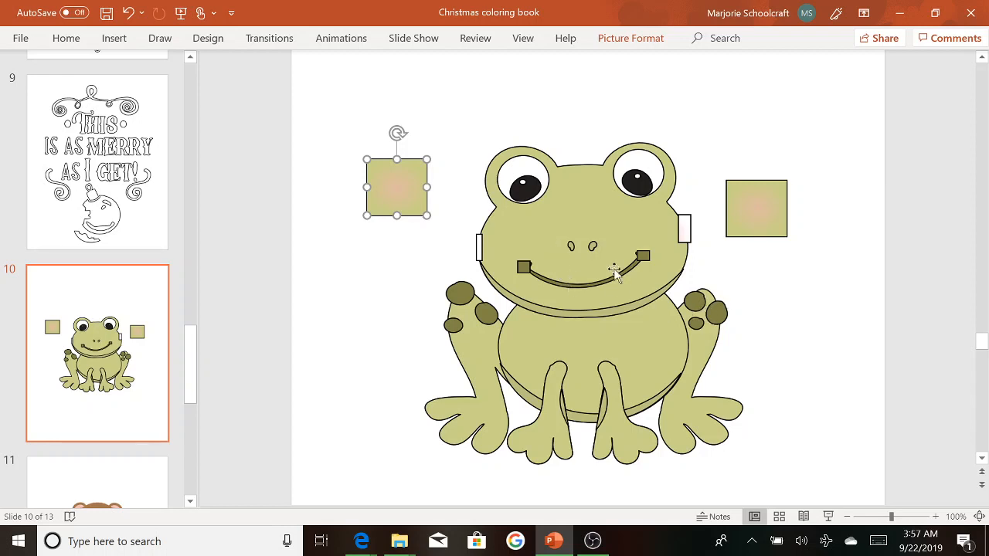
drag(646, 256, 749, 267)
drag(525, 267, 395, 251)
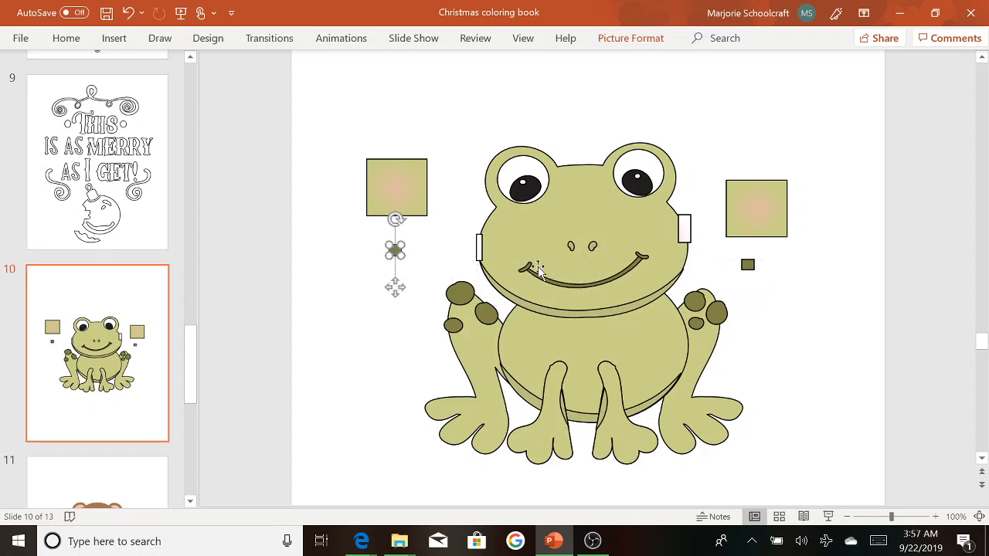
Delete the detached blush squares and small dark squares on both sides of the frog
click(747, 265)
key(Delete)
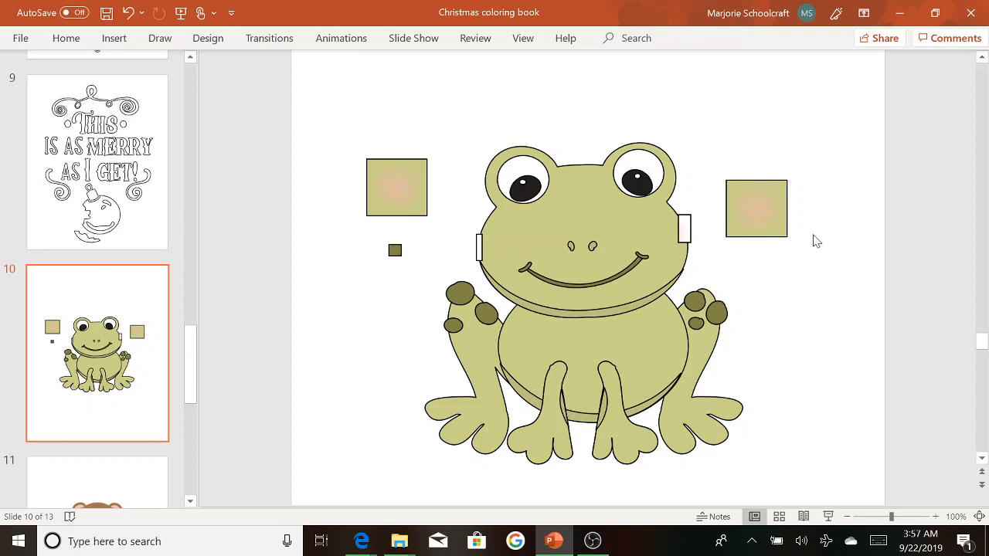
click(758, 202)
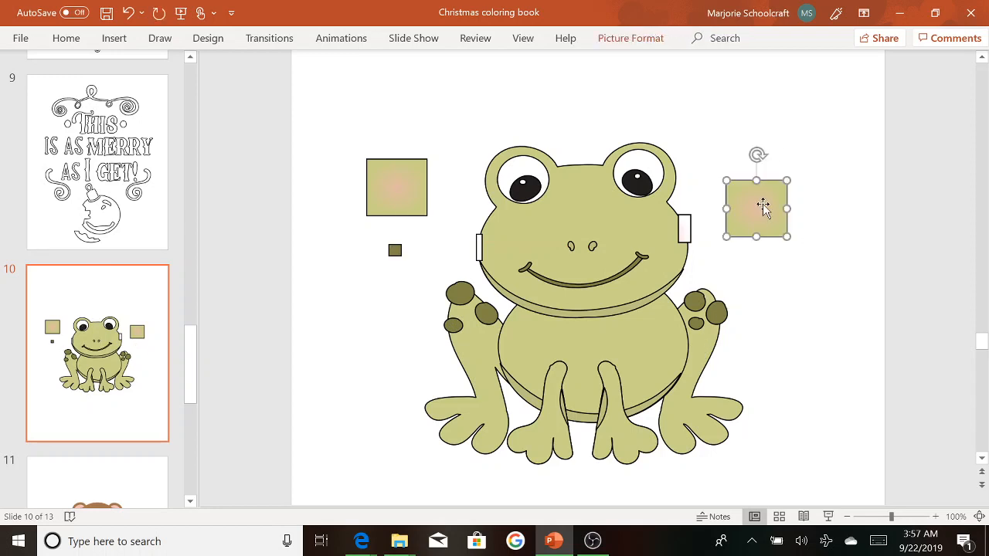
key(Delete)
click(411, 194)
key(Delete)
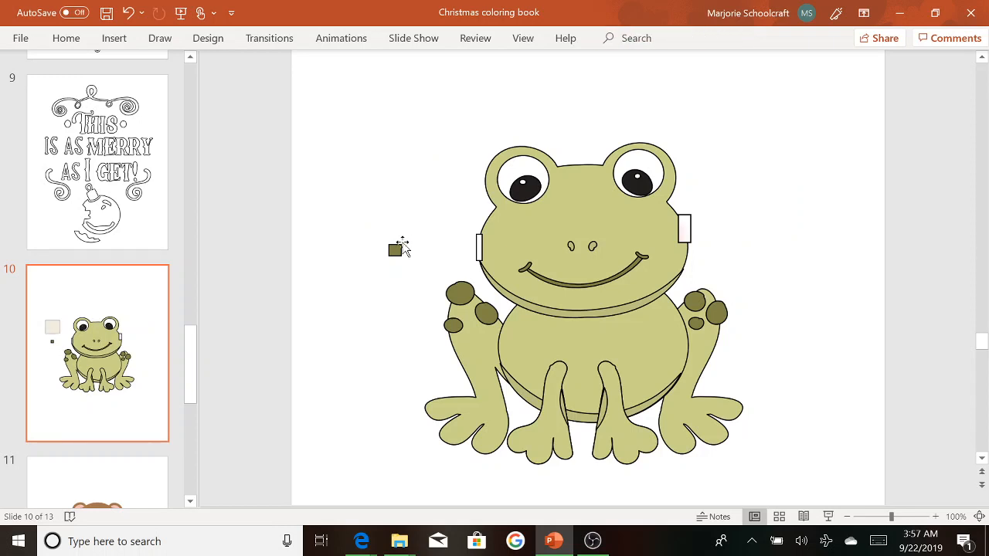
click(397, 249)
key(Delete)
Pull the crescent shadows under the frog's chin and belly away from the body and delete them
click(523, 308)
drag(523, 307, 360, 131)
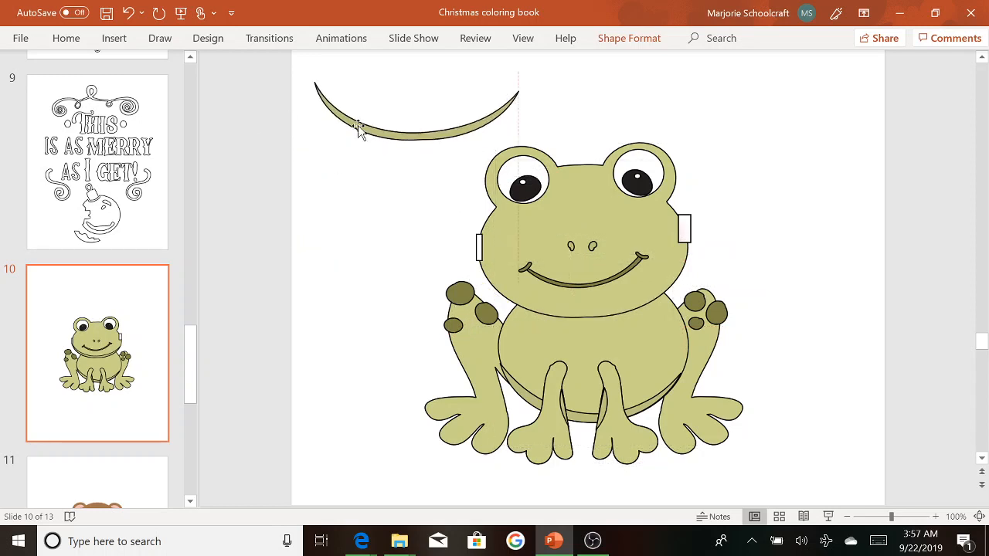
key(Delete)
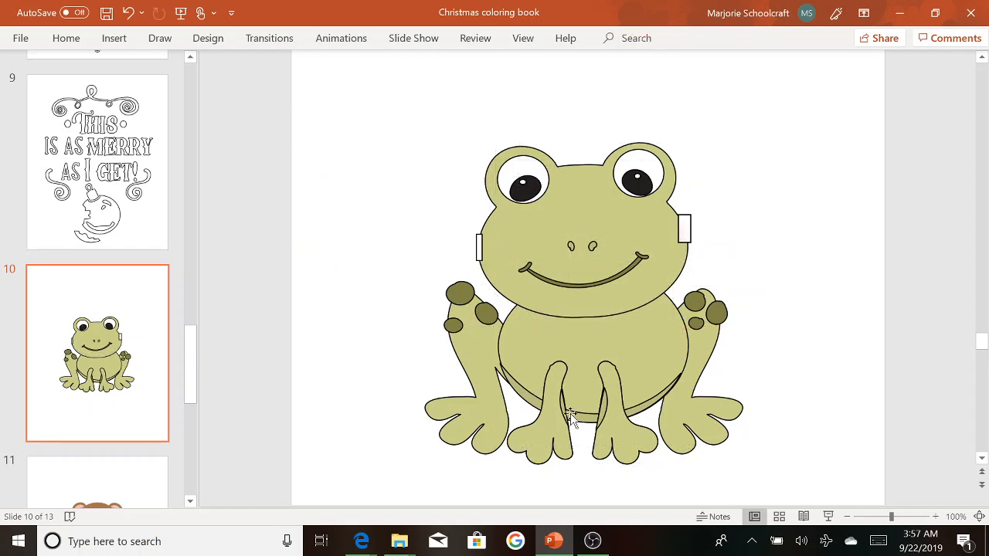
click(573, 421)
drag(573, 421, 759, 228)
key(Delete)
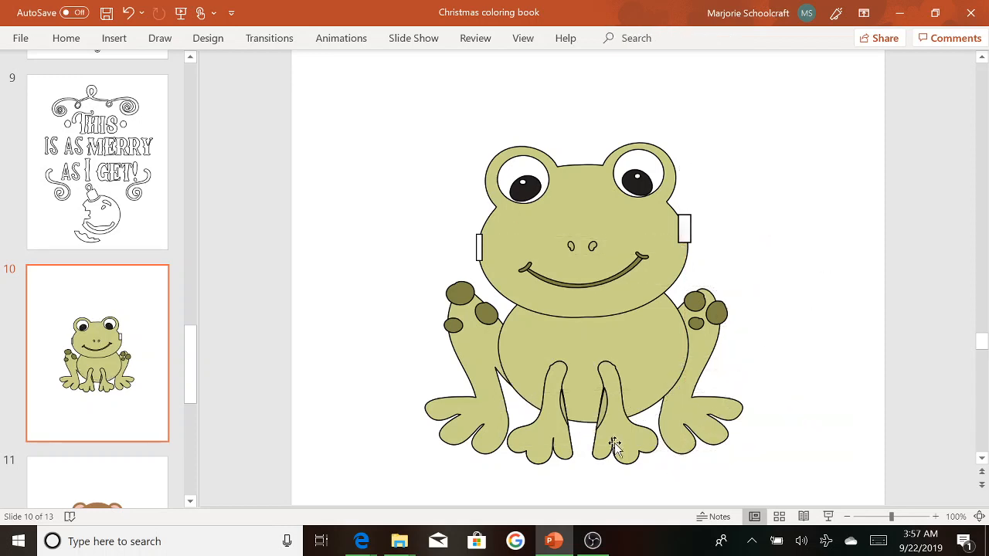
Move the thin shadow slivers beside the frog's two front legs off the body and delete them
drag(599, 409, 346, 133)
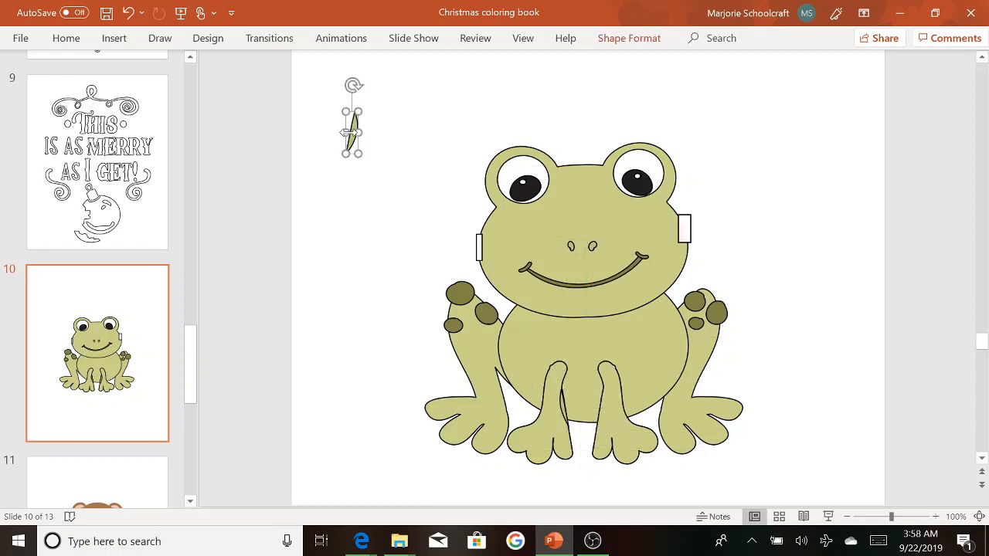
key(Delete)
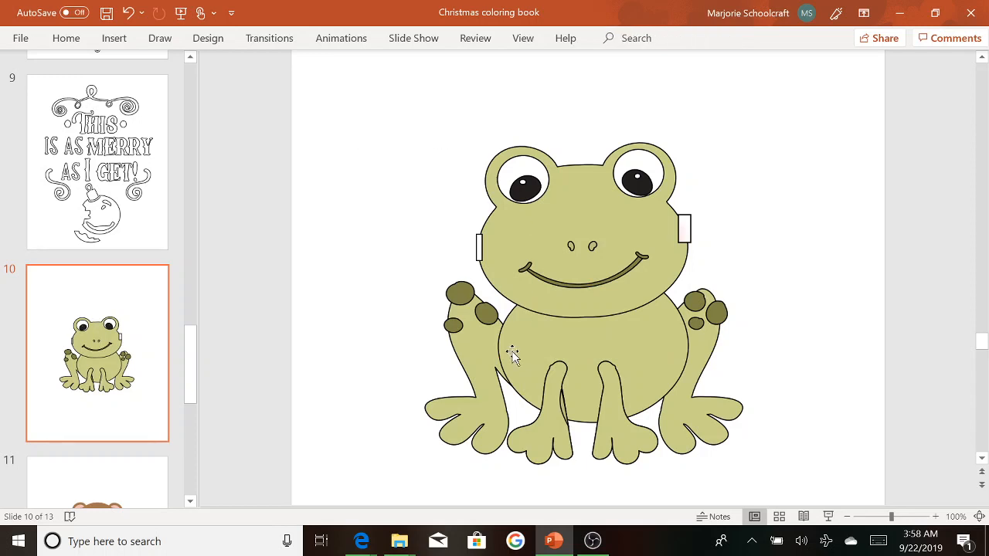
click(568, 408)
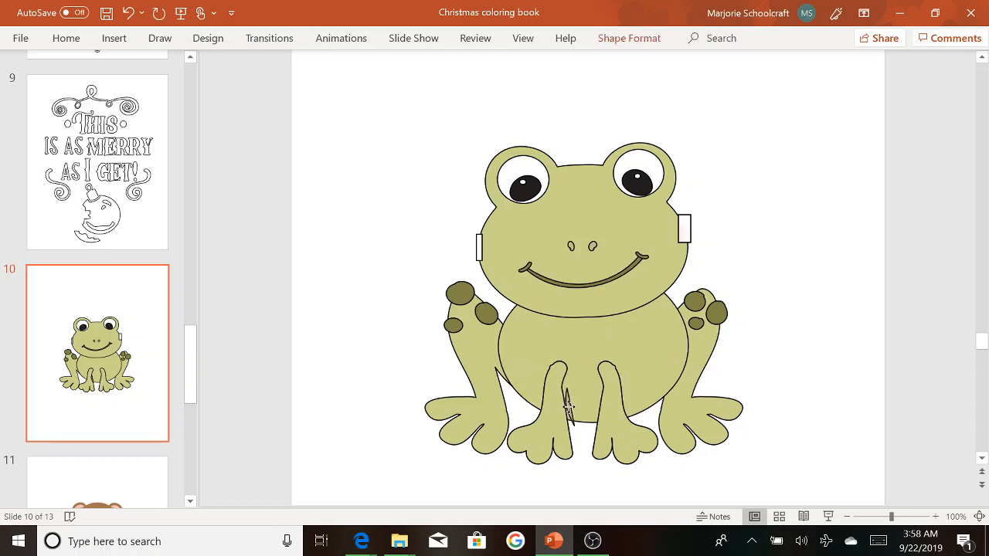
drag(567, 408, 371, 168)
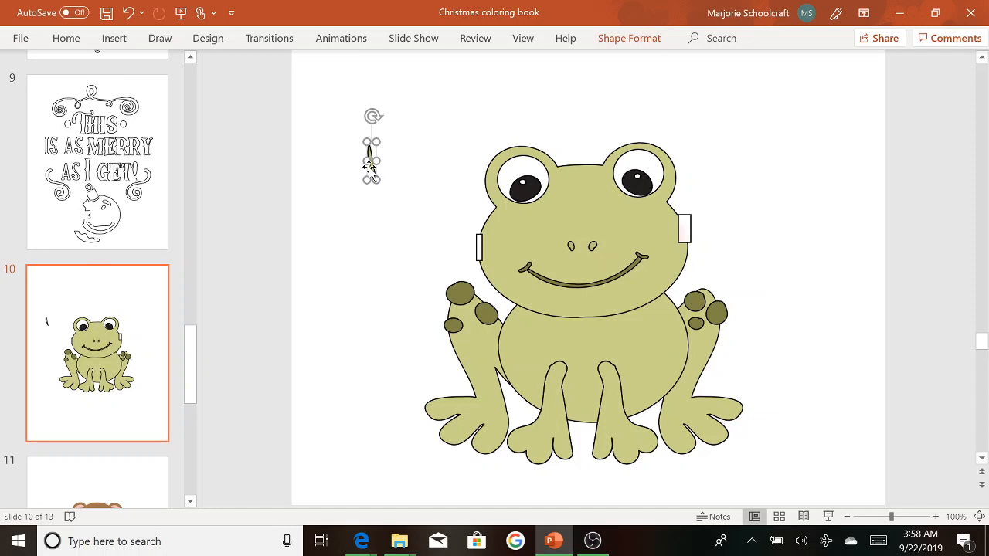
key(Delete)
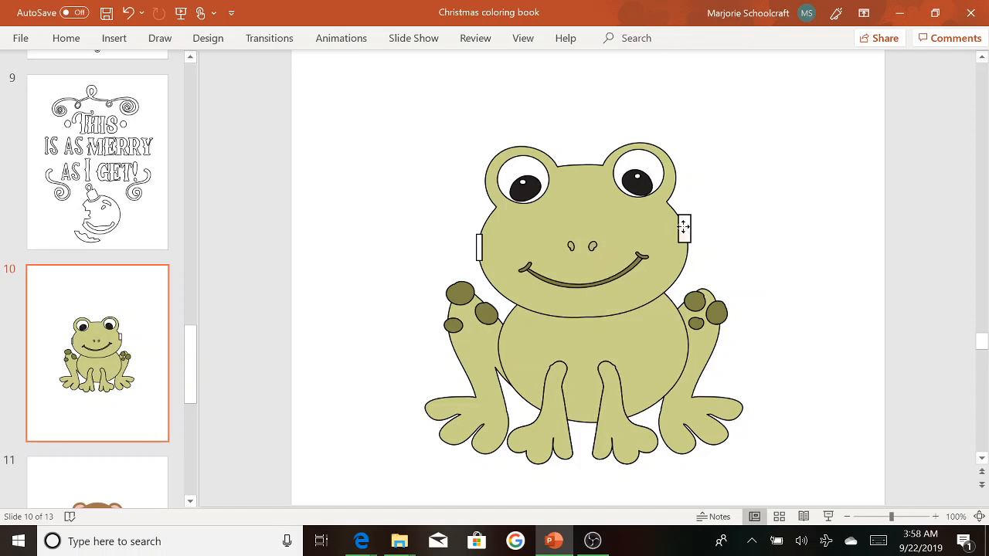
Delete the two narrow pale rectangles at the outer edges of the frog's cheeks
drag(684, 229, 697, 210)
key(Delete)
drag(479, 247, 445, 232)
key(Delete)
Select all the remaining frog shapes and open their shape fill color choices
drag(782, 193, 414, 462)
click(367, 159)
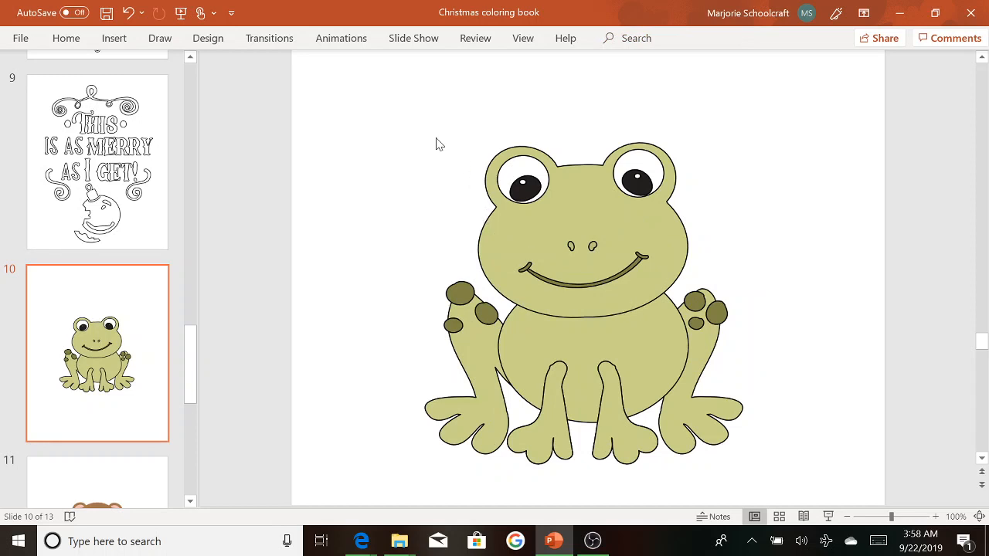
drag(409, 106, 811, 467)
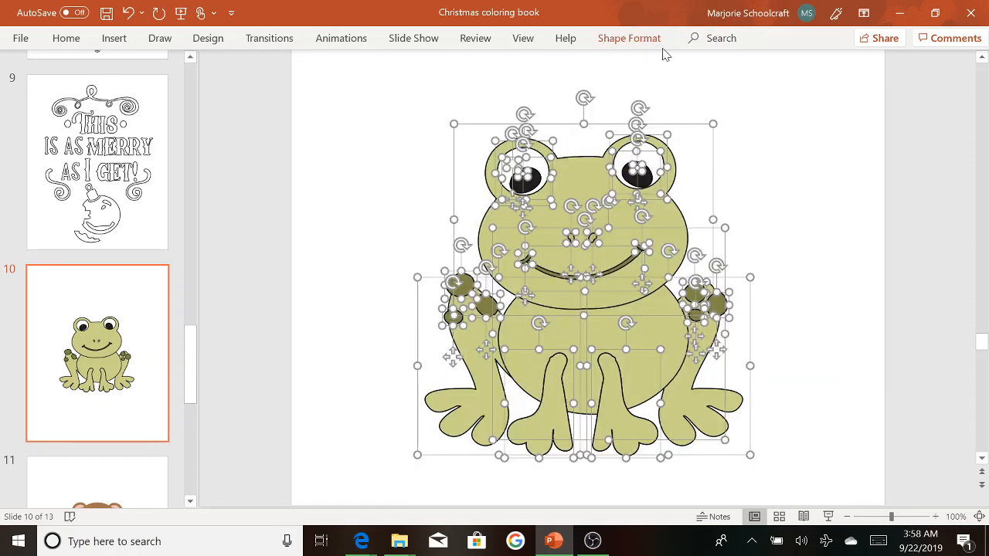
click(644, 38)
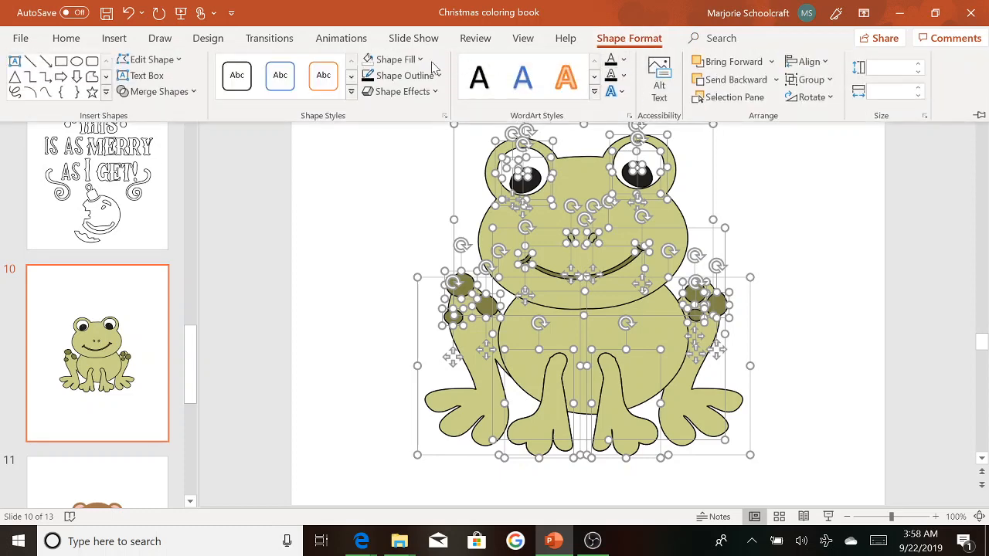
click(421, 61)
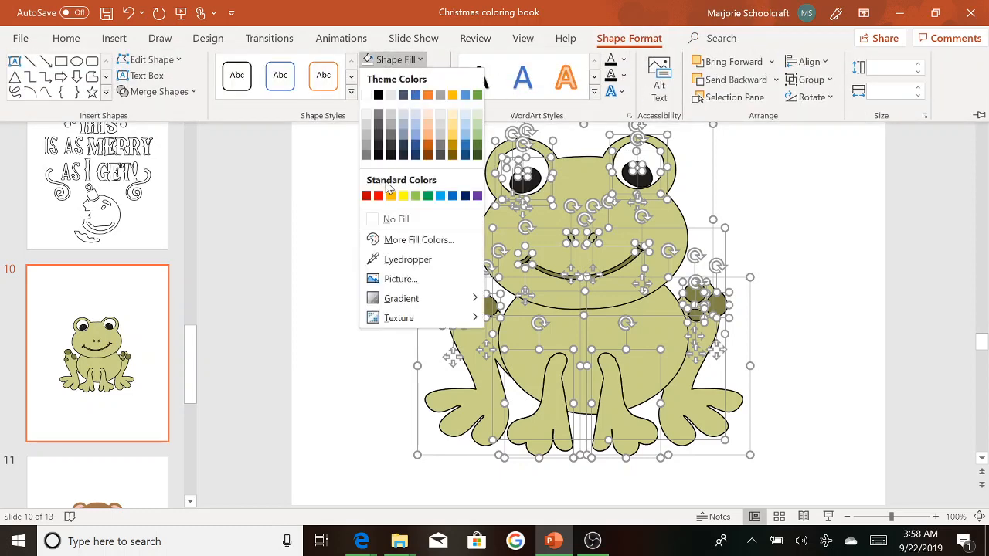